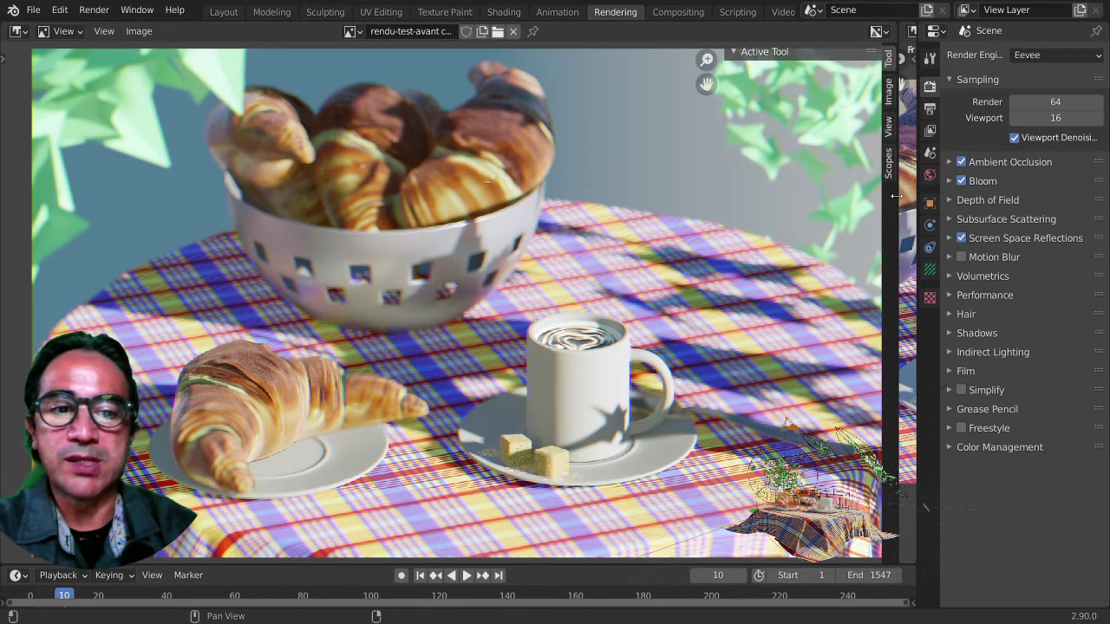
# Compare the saved test render with the current Render Result by showing each image large, and finish with both side by side
pyautogui.moveTo(895, 196); pyautogui.dragTo(10, 196)
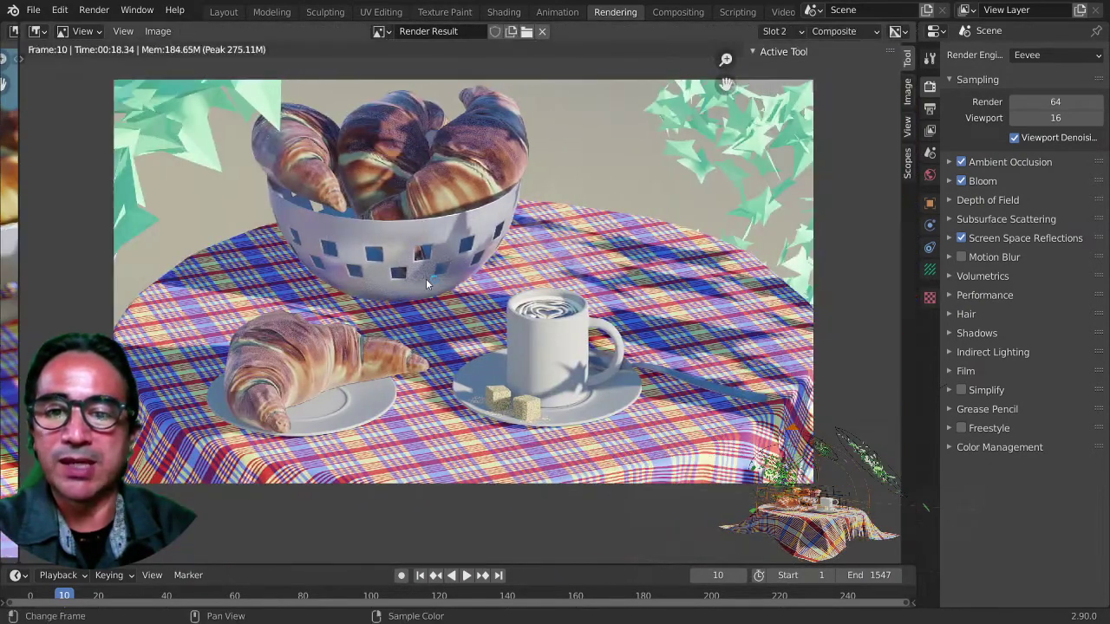
pyautogui.scroll(1, 426, 278)
pyautogui.moveTo(425, 279); pyautogui.dragTo(447, 311, button='middle')
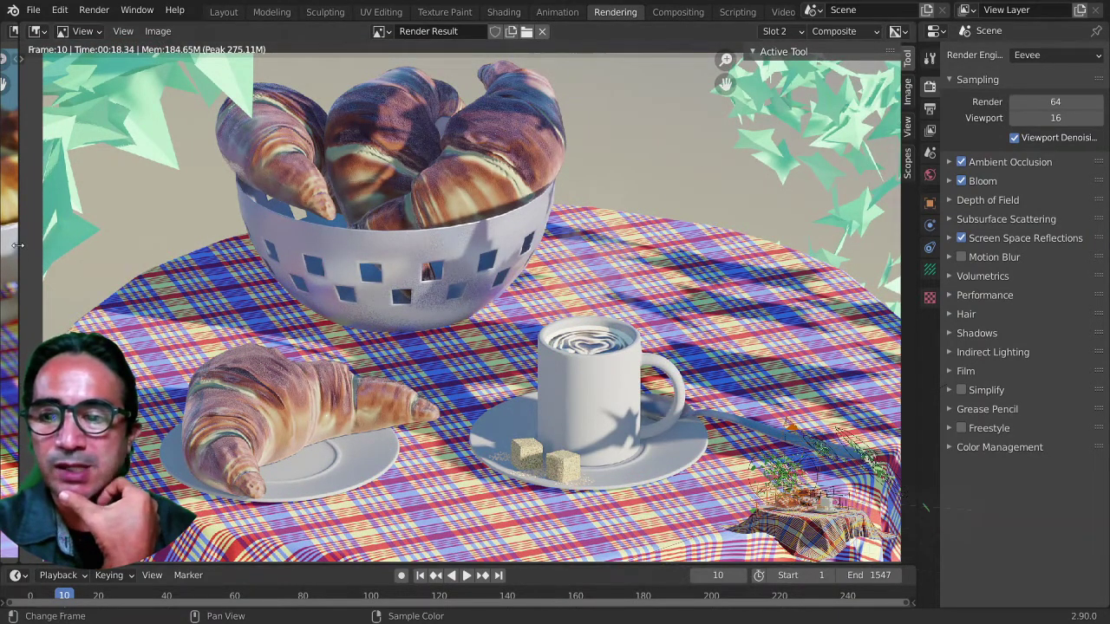
pyautogui.moveTo(21, 253); pyautogui.dragTo(944, 226)
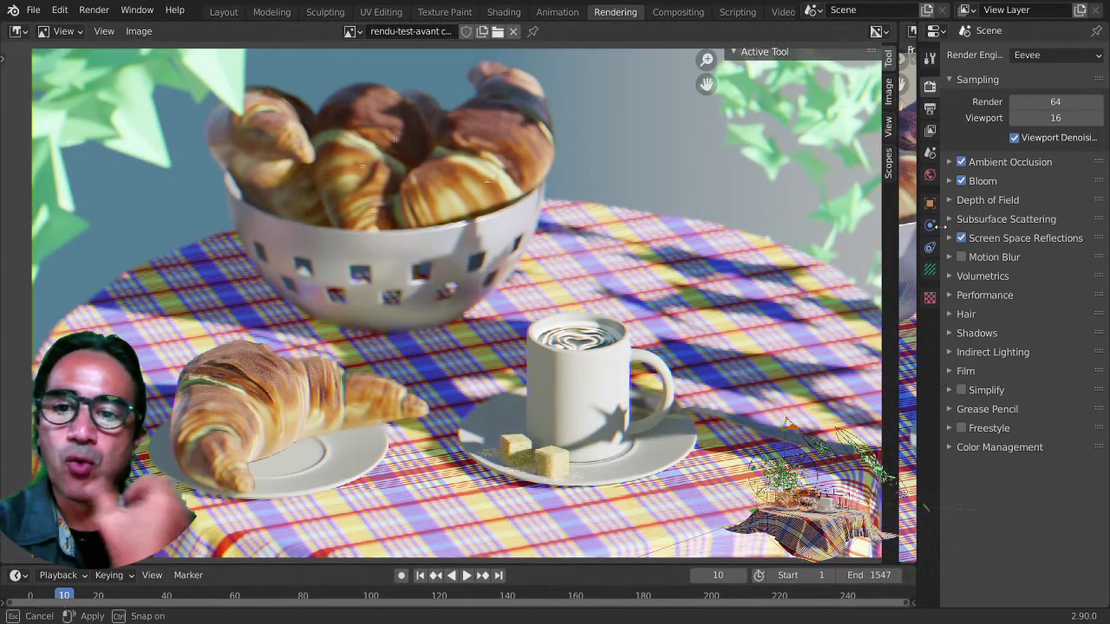
pyautogui.moveTo(944, 227); pyautogui.dragTo(944, 226)
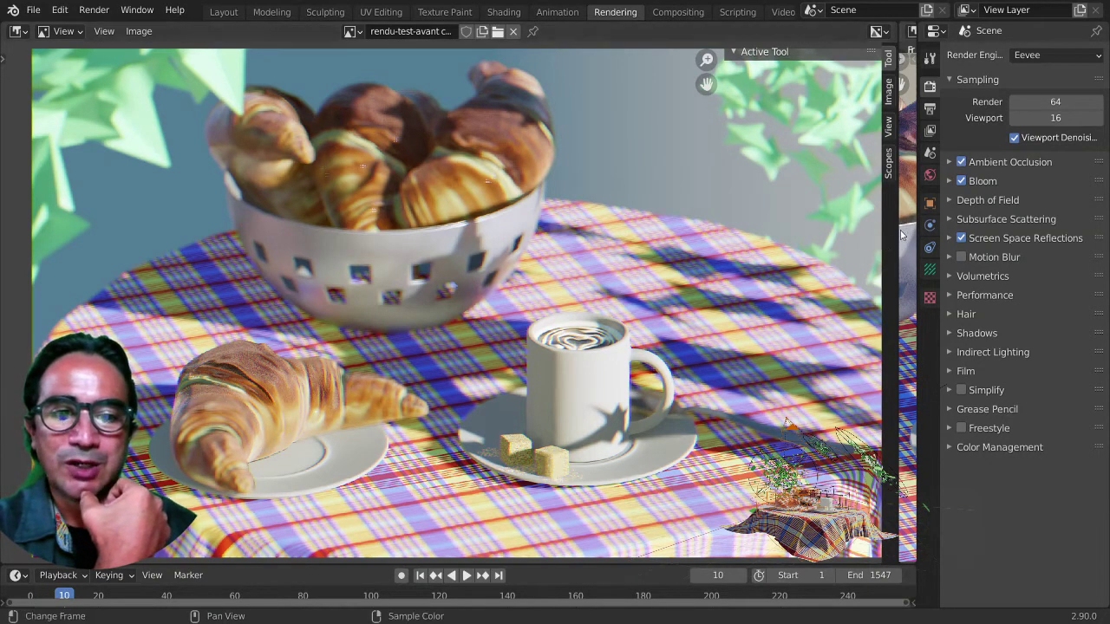
pyautogui.moveTo(898, 228); pyautogui.dragTo(425, 226)
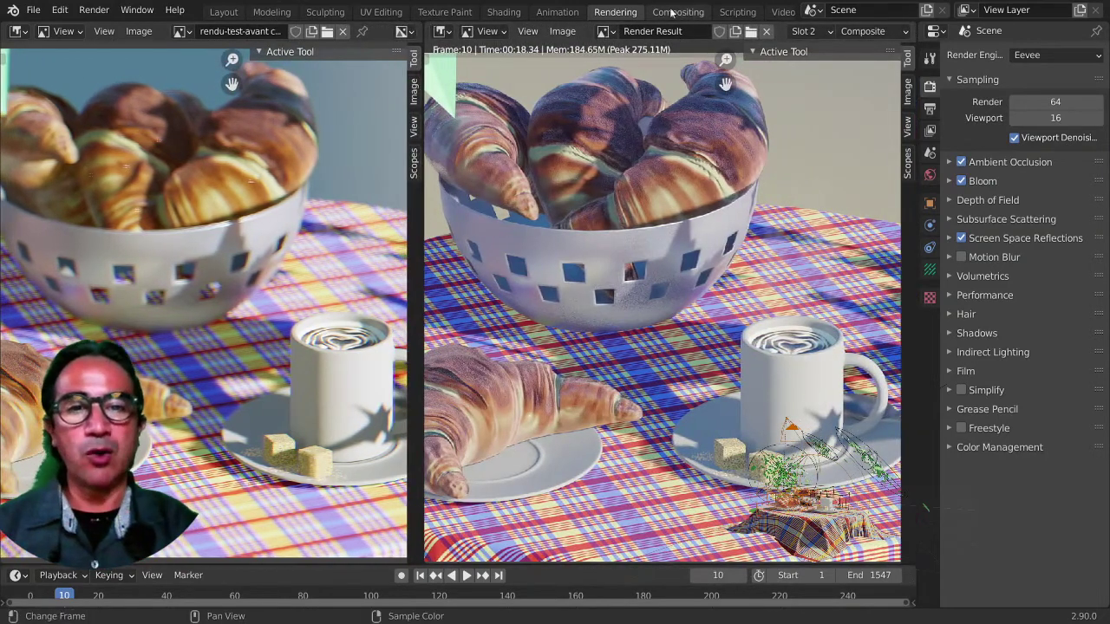
# Switch to the Shading workspace and examine the IrradianceVolume's placement around the table and its probe settings
pyautogui.click(506, 12)
pyautogui.moveTo(378, 289); pyautogui.dragTo(305, 236, button='middle')
pyautogui.scroll(4, 366, 259)
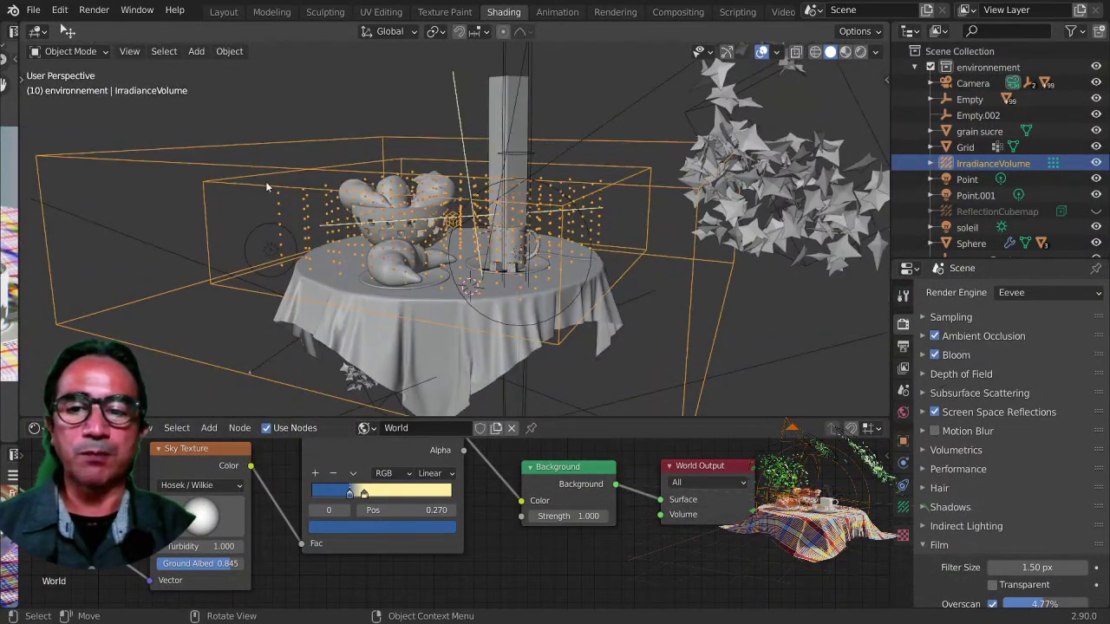
pyautogui.moveTo(268, 187); pyautogui.dragTo(227, 198, button='middle')
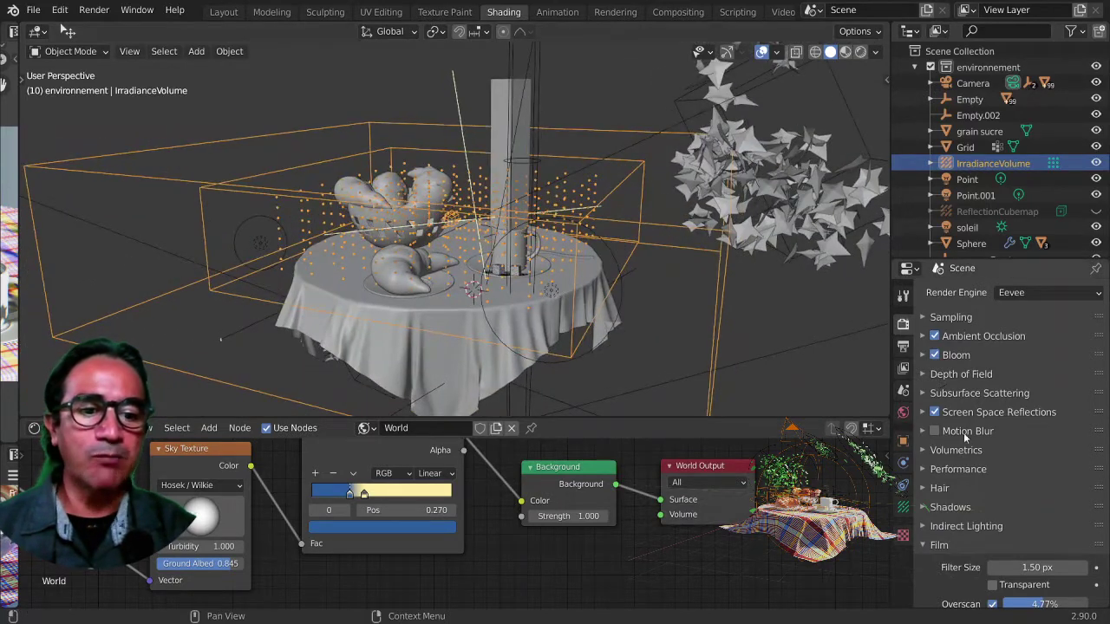
pyautogui.click(903, 346)
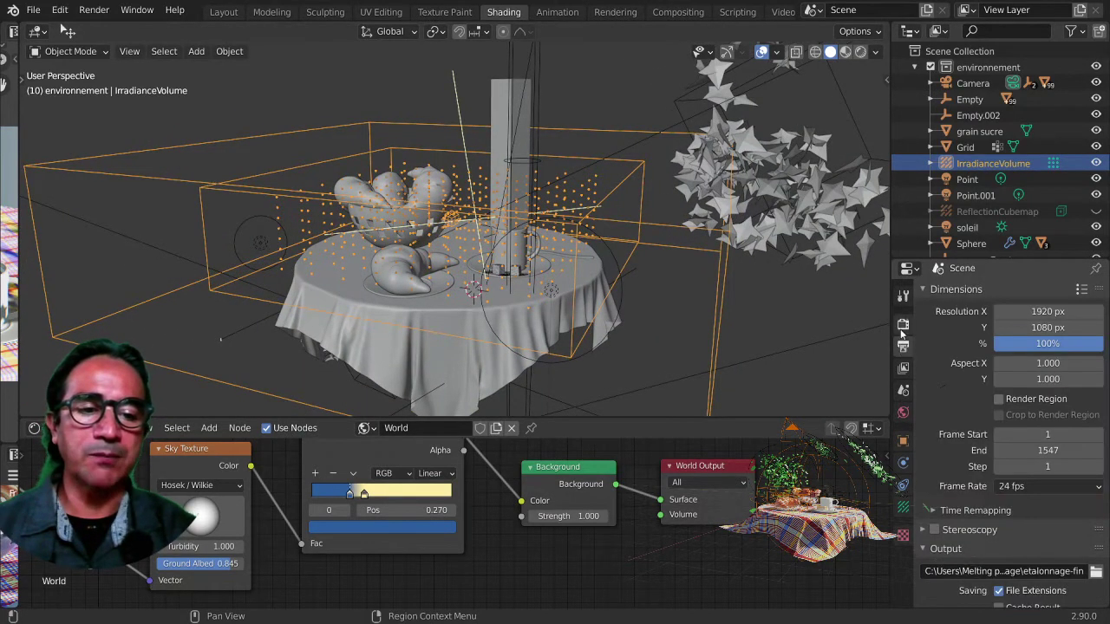
pyautogui.click(903, 507)
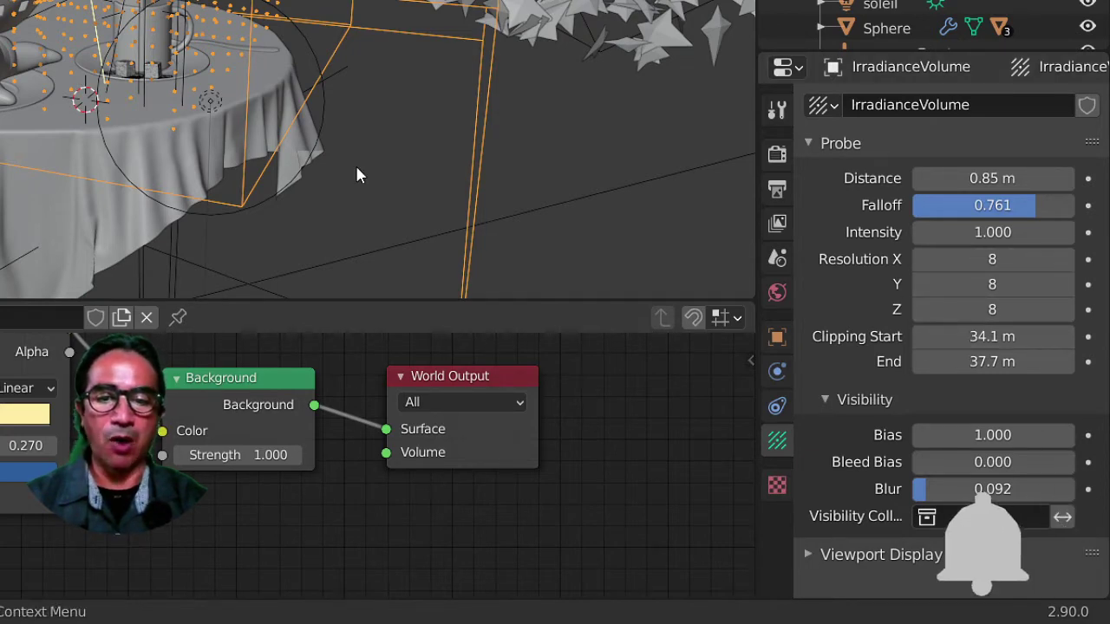
pyautogui.moveTo(355, 163); pyautogui.dragTo(17, 216, button='middle')
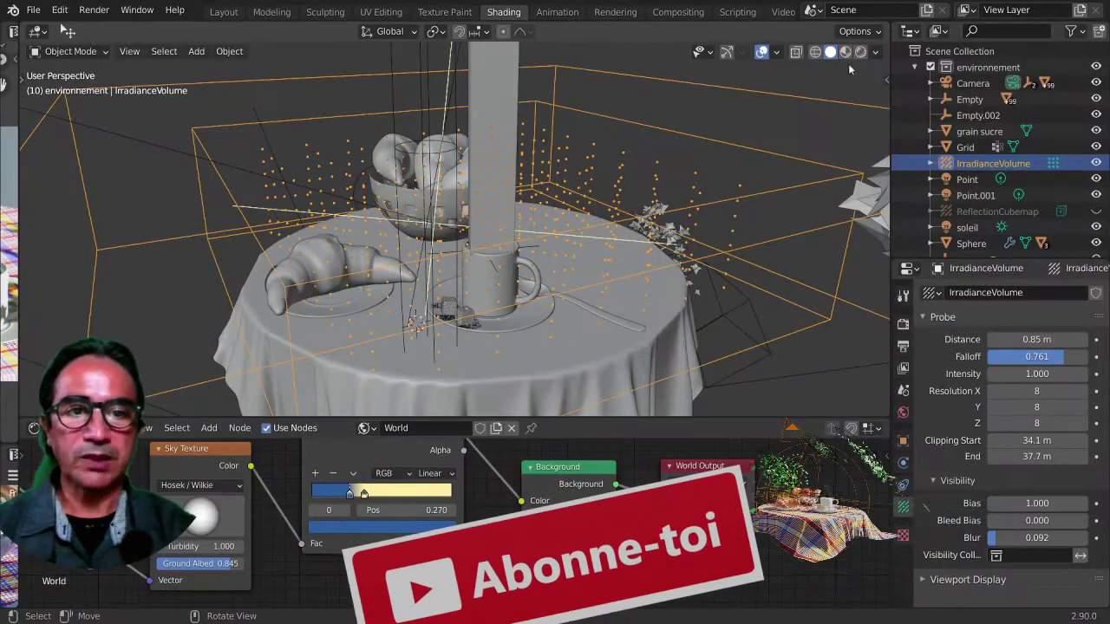
# Set the 3D viewport to rendered shading and inspect the croissant and table up close
pyautogui.click(861, 51)
pyautogui.scroll(5, 330, 335)
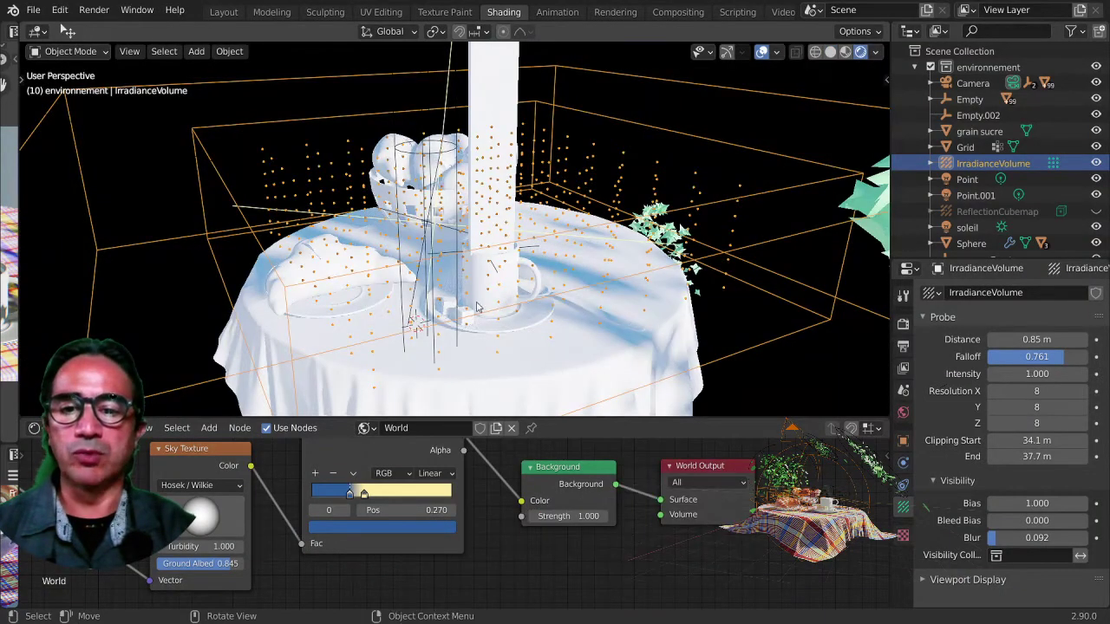
pyautogui.scroll(6, 388, 301)
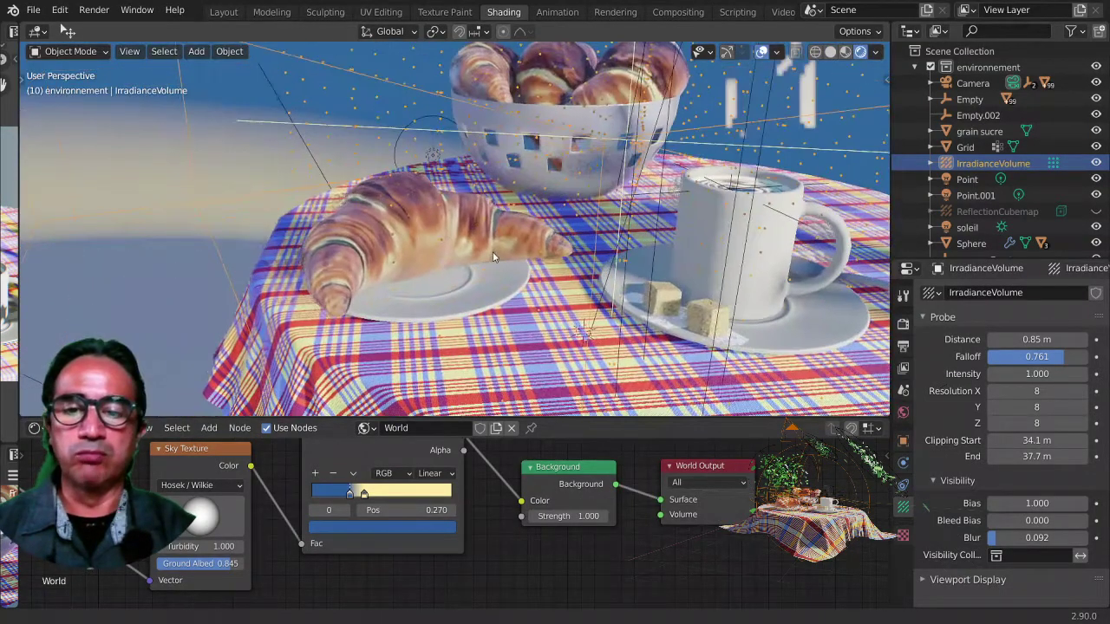
pyautogui.moveTo(388, 297); pyautogui.dragTo(363, 247, button='middle')
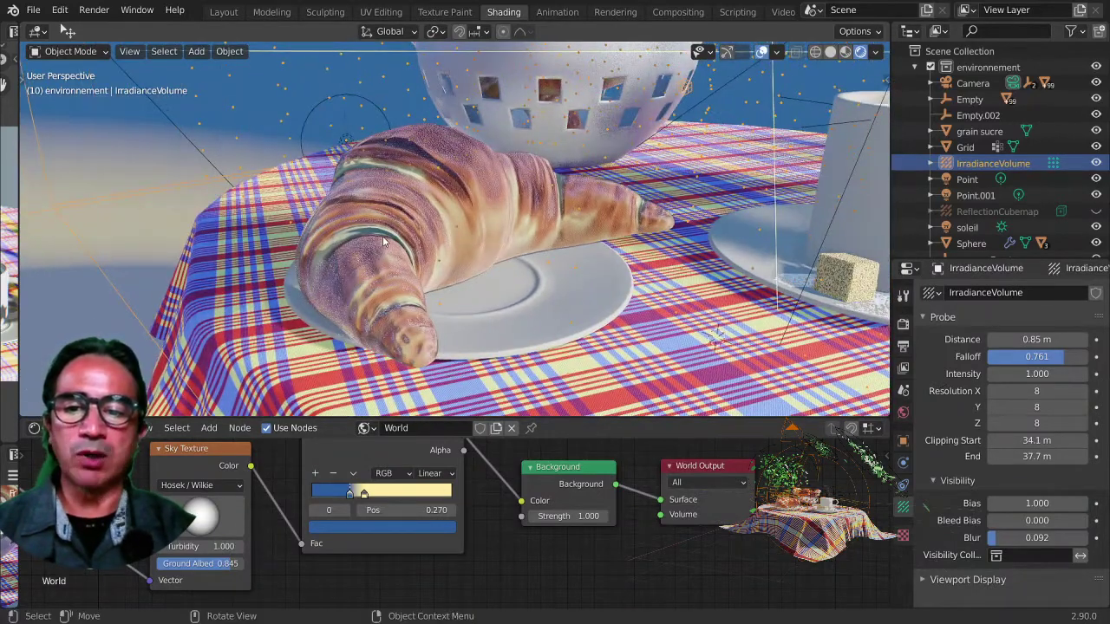
pyautogui.moveTo(410, 277); pyautogui.dragTo(590, 512, button='middle')
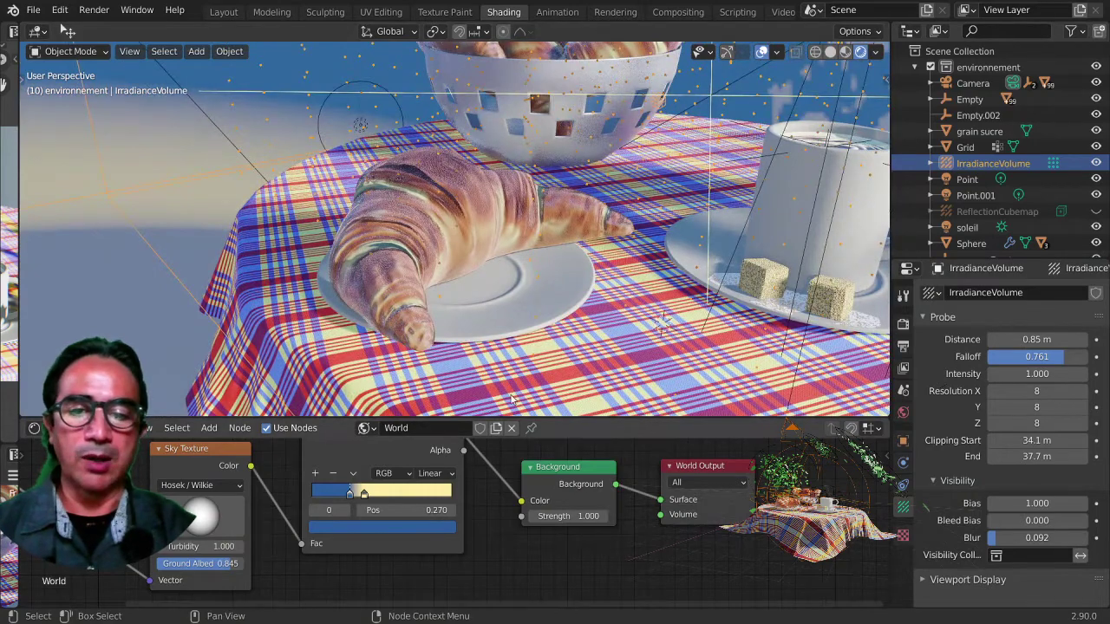
pyautogui.scroll(-5, 557, 296)
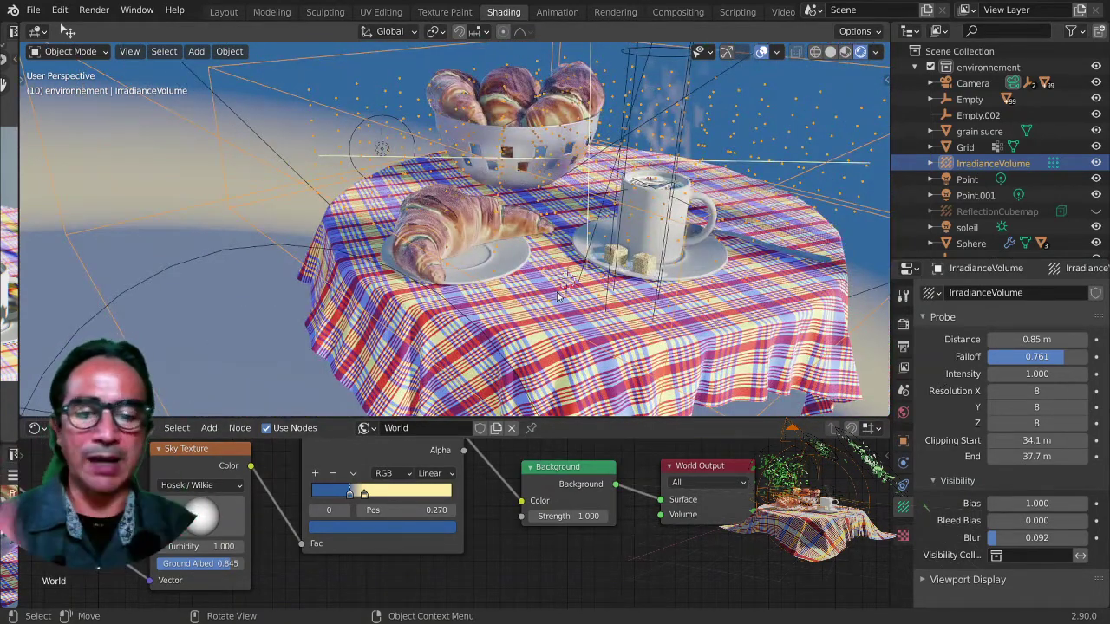
# Set the world Background node's strength to 4 and check the lighting on the table scene
pyautogui.click(572, 515)
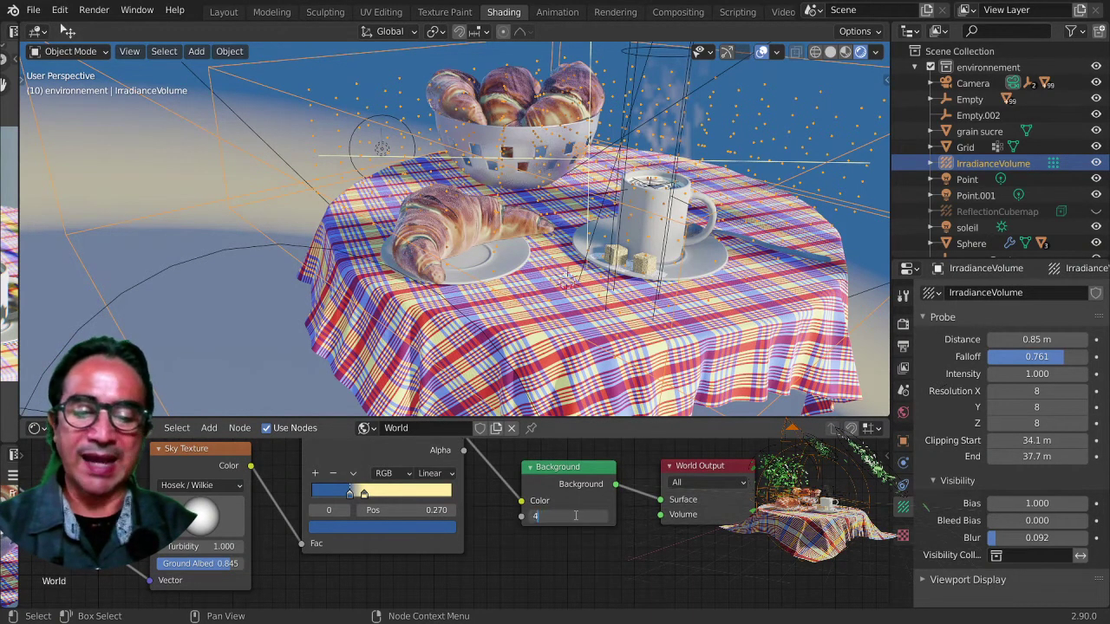
pyautogui.press('Return')
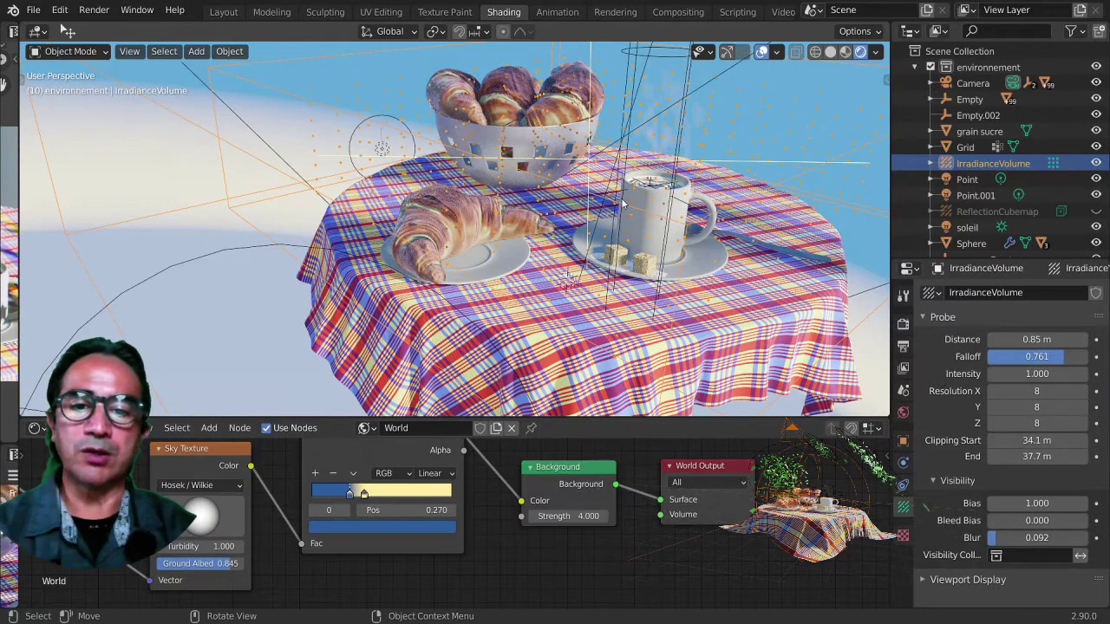
pyautogui.scroll(-3, 623, 204)
pyautogui.moveTo(622, 204); pyautogui.dragTo(628, 399, button='middle')
# Set the world Background strength to 0 and inspect the scene without the environment light
pyautogui.click(580, 515)
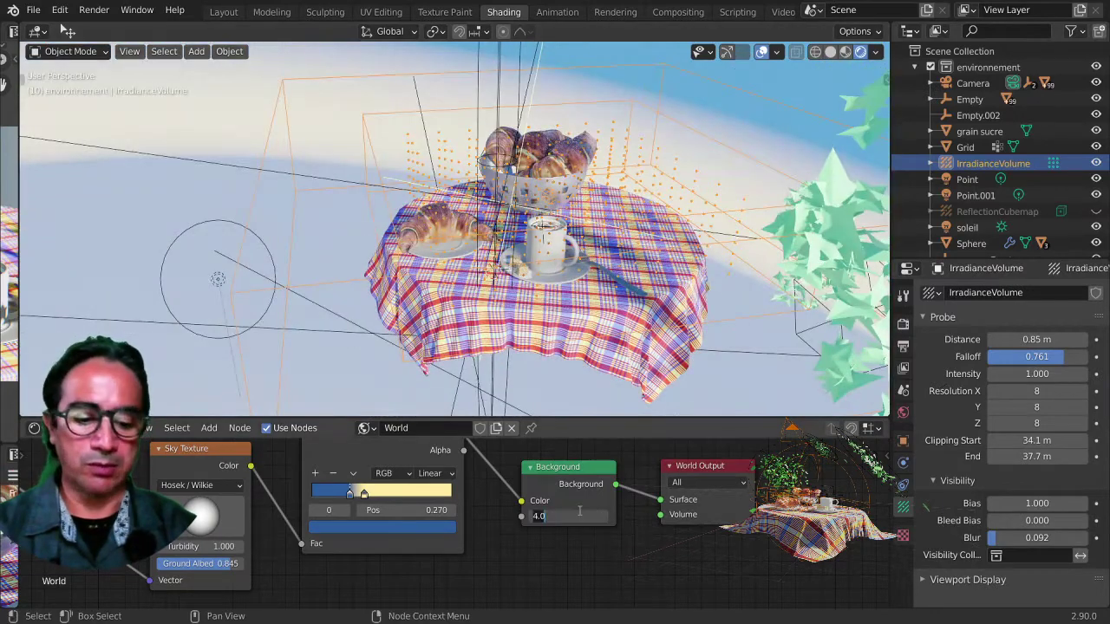
pyautogui.write('0')
pyautogui.press('Return')
pyautogui.scroll(4, 609, 234)
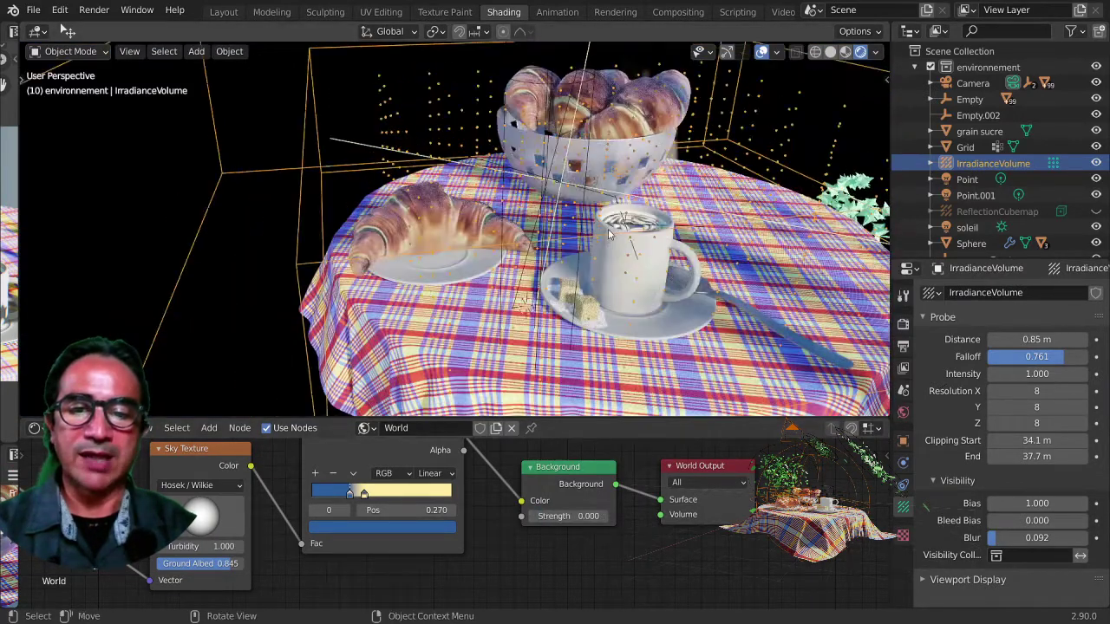
pyautogui.moveTo(610, 234); pyautogui.dragTo(486, 217, button='middle')
pyautogui.scroll(-2, 640, 100)
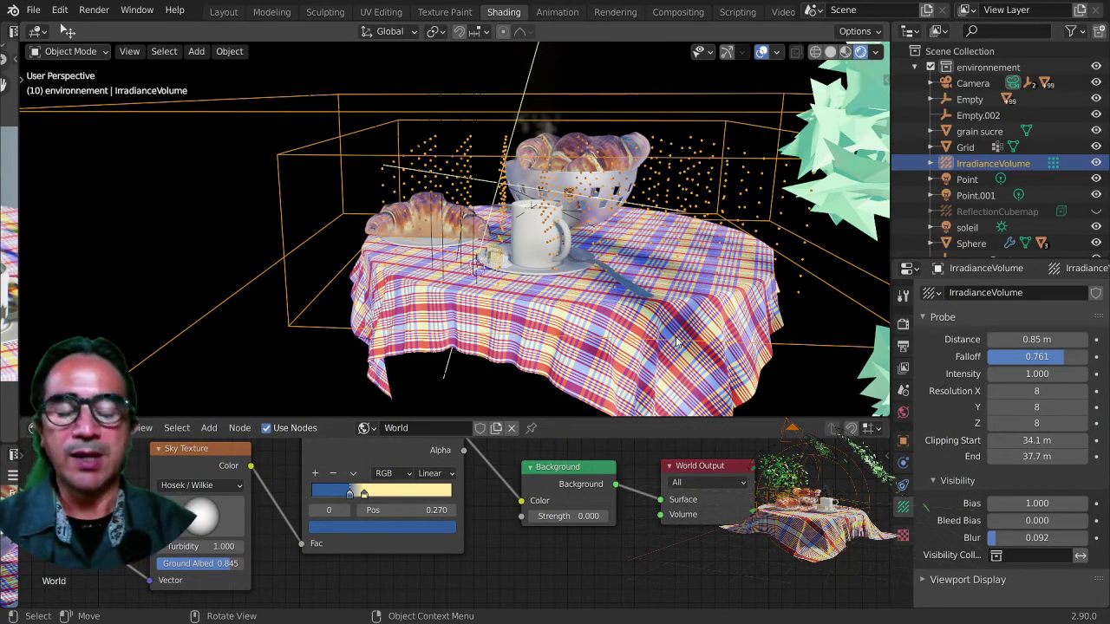
# Set the world Background strength to 1 and check the table scene again
pyautogui.click(568, 517)
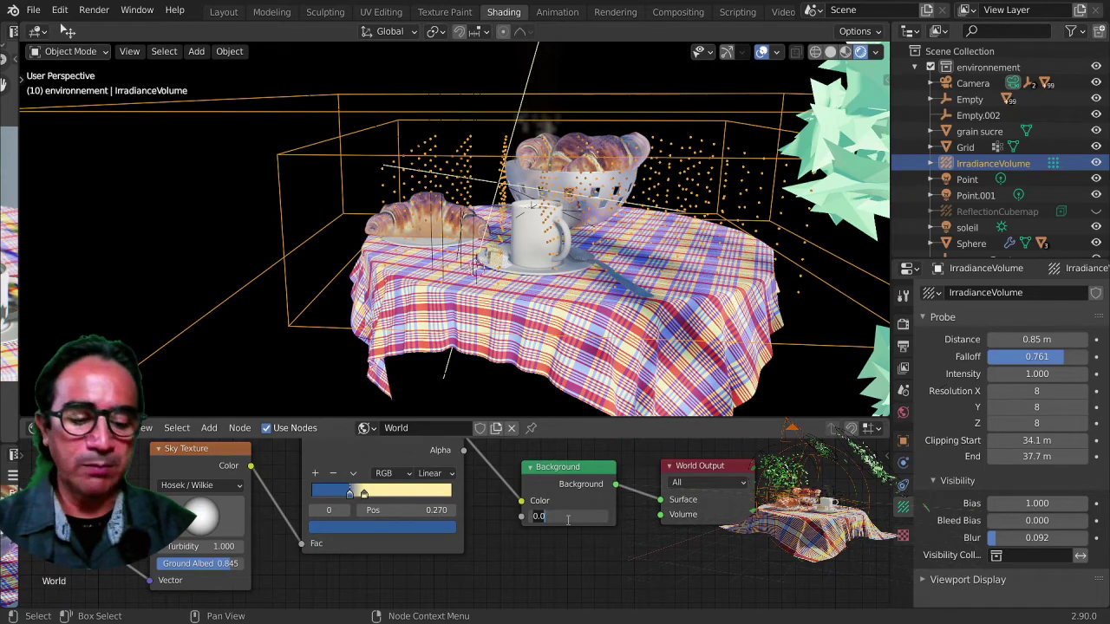
pyautogui.press('Return')
pyautogui.moveTo(520, 364); pyautogui.dragTo(511, 304, button='middle')
pyautogui.scroll(5, 450, 232)
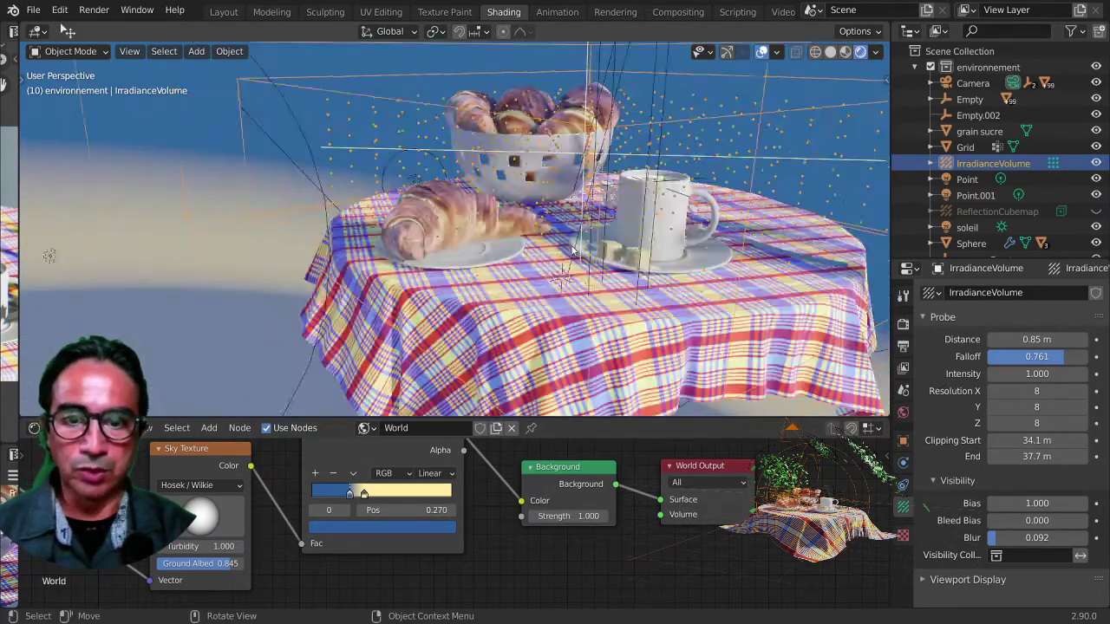
# Select the croissant on the plate, followed by the bowl, and inspect how they look in the rendered view
pyautogui.click(450, 230)
pyautogui.scroll(-2, 536, 542)
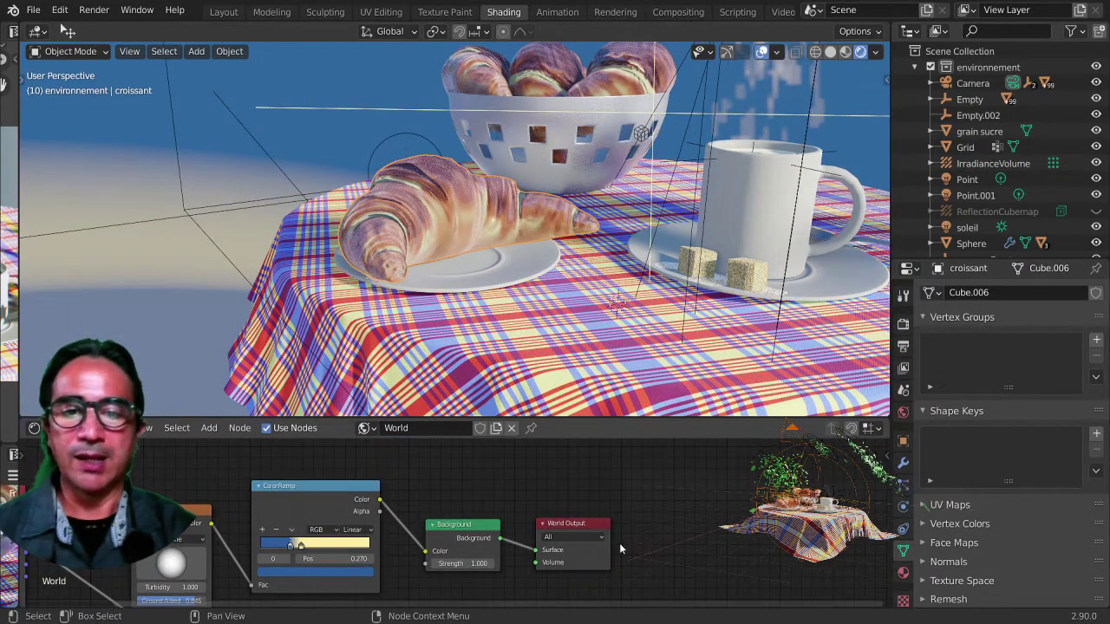
pyautogui.scroll(-1, 614, 555)
pyautogui.click(583, 132)
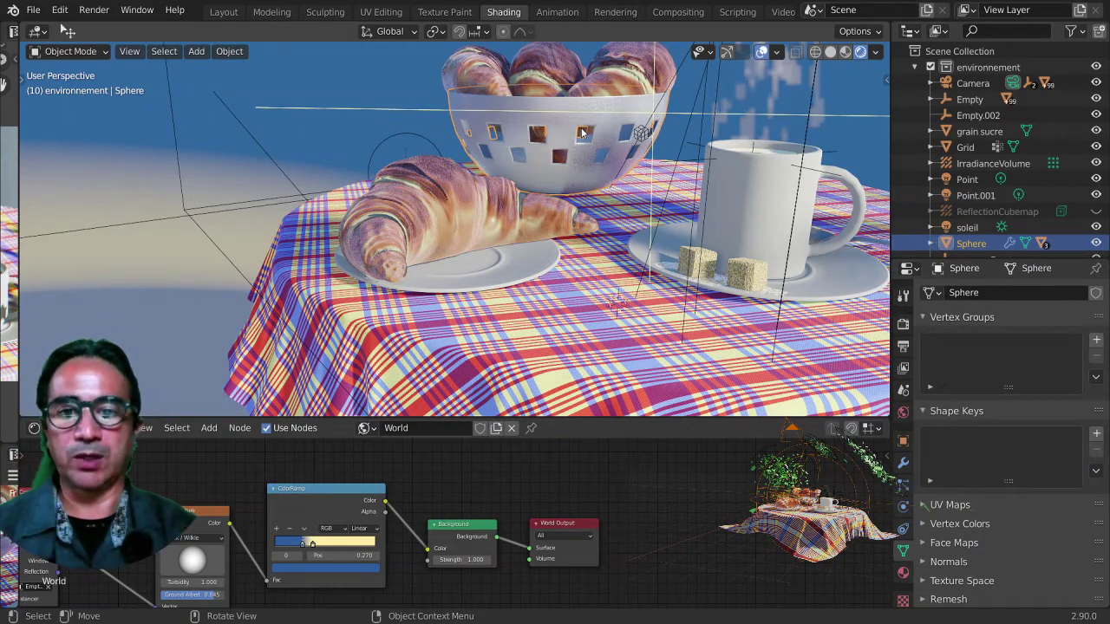
pyautogui.moveTo(582, 132); pyautogui.dragTo(553, 39, button='middle')
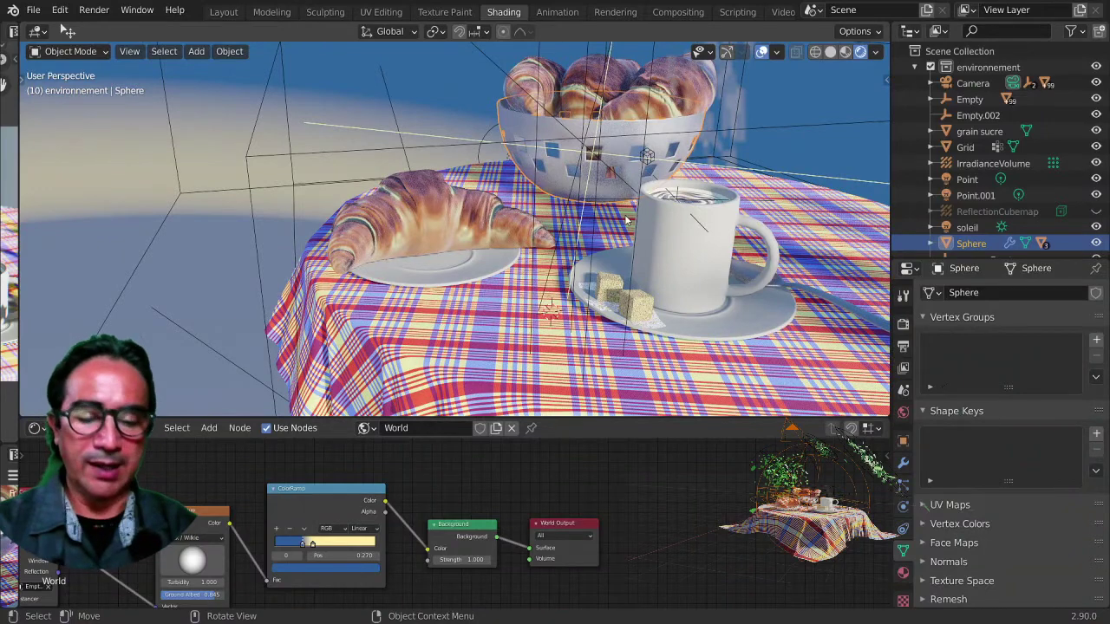
# Look through the scene camera and show the Camera's depth of field settings, with the Aperture and Camera sections collapsed
pyautogui.press('KP_0')
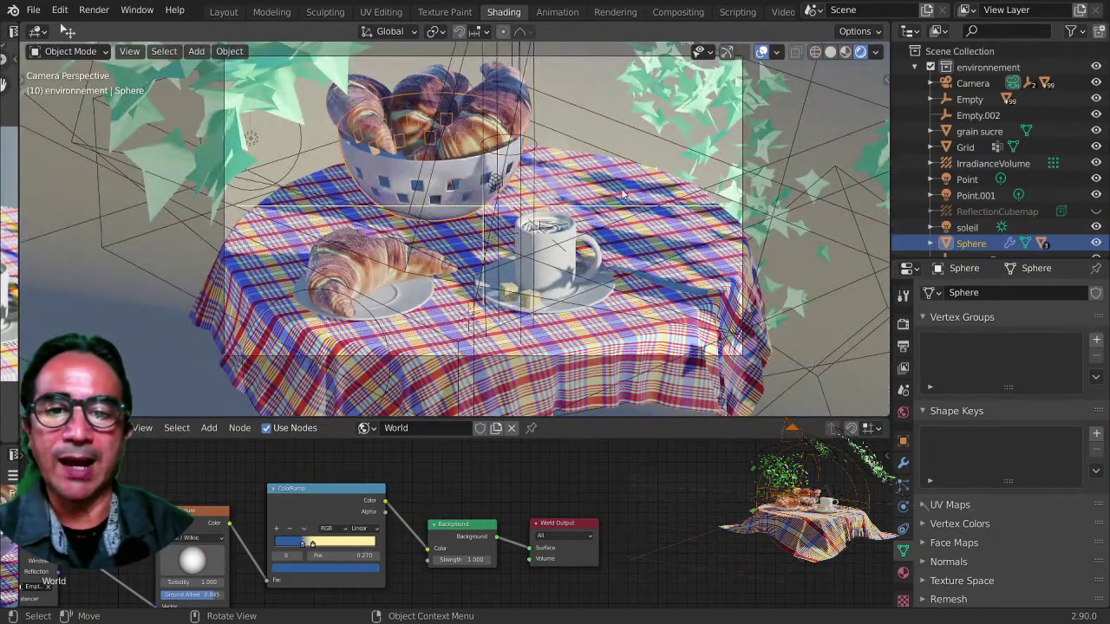
pyautogui.scroll(-1, 622, 194)
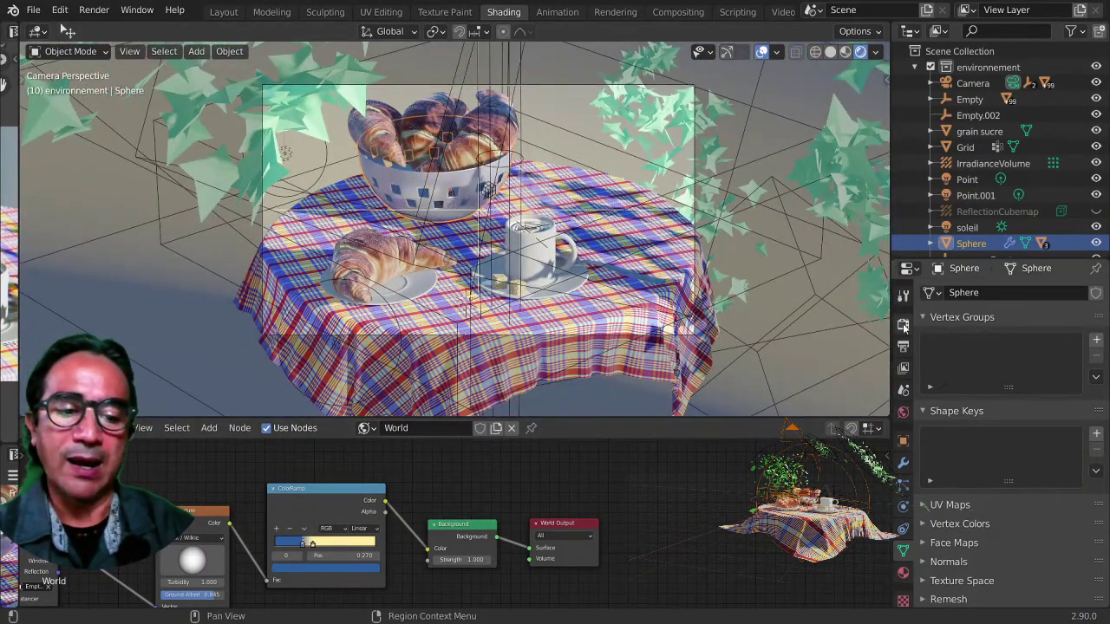
pyautogui.scroll(-1, 898, 555)
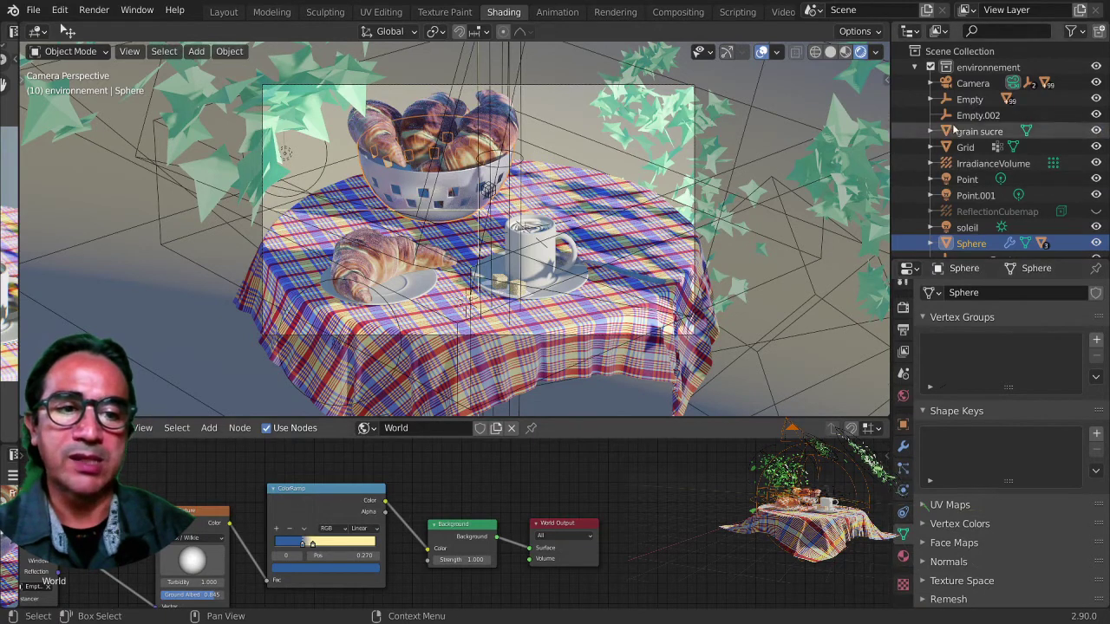
pyautogui.click(971, 83)
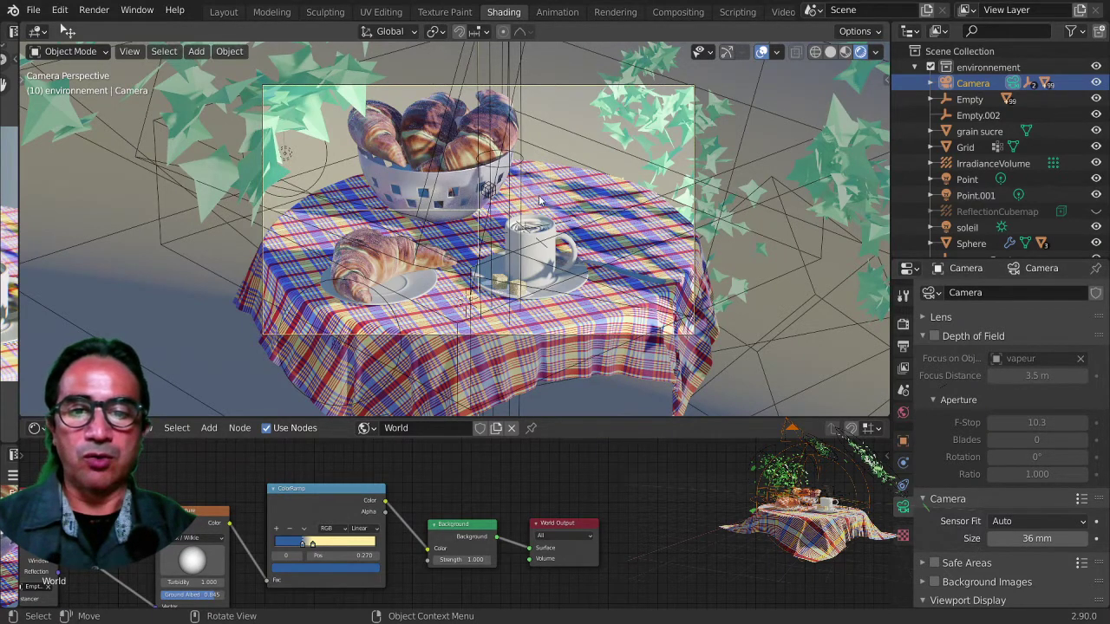
pyautogui.scroll(1, 538, 201)
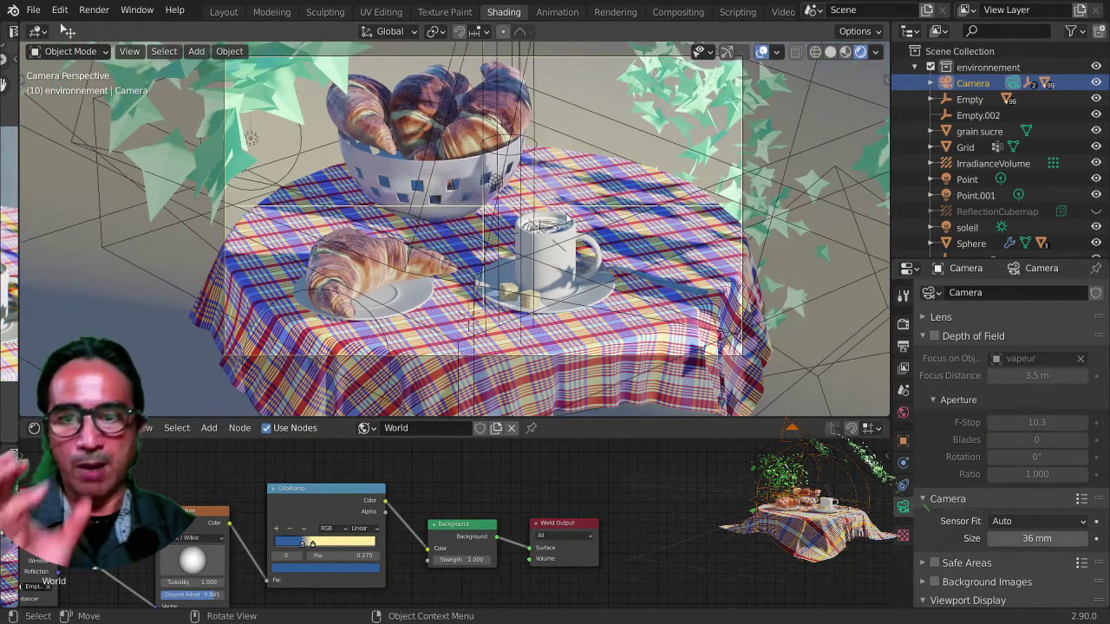
pyautogui.click(931, 400)
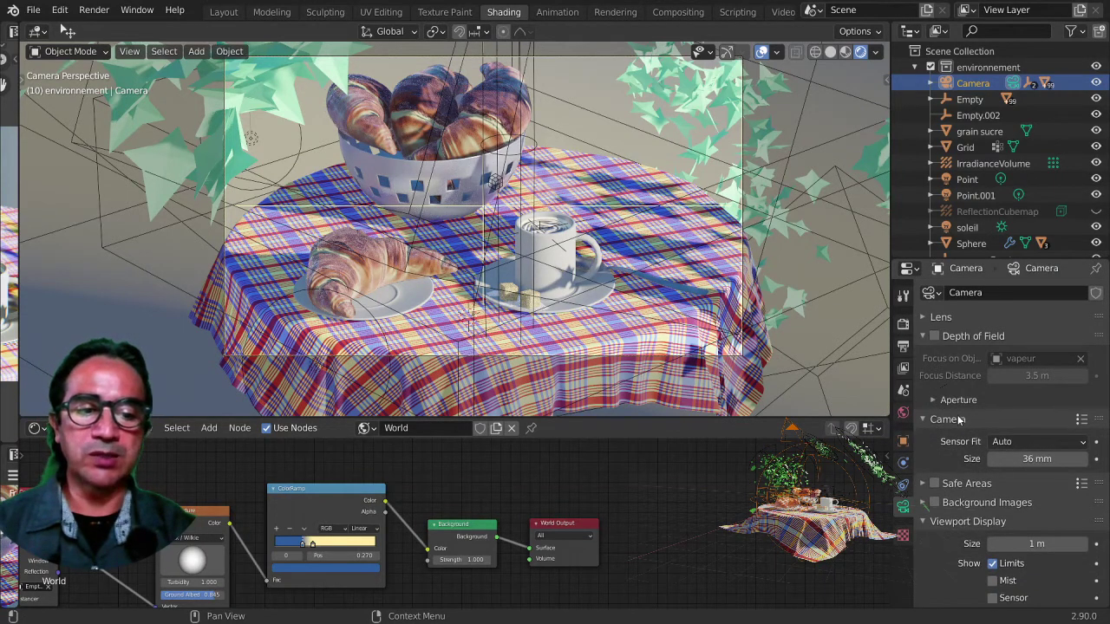
pyautogui.click(922, 420)
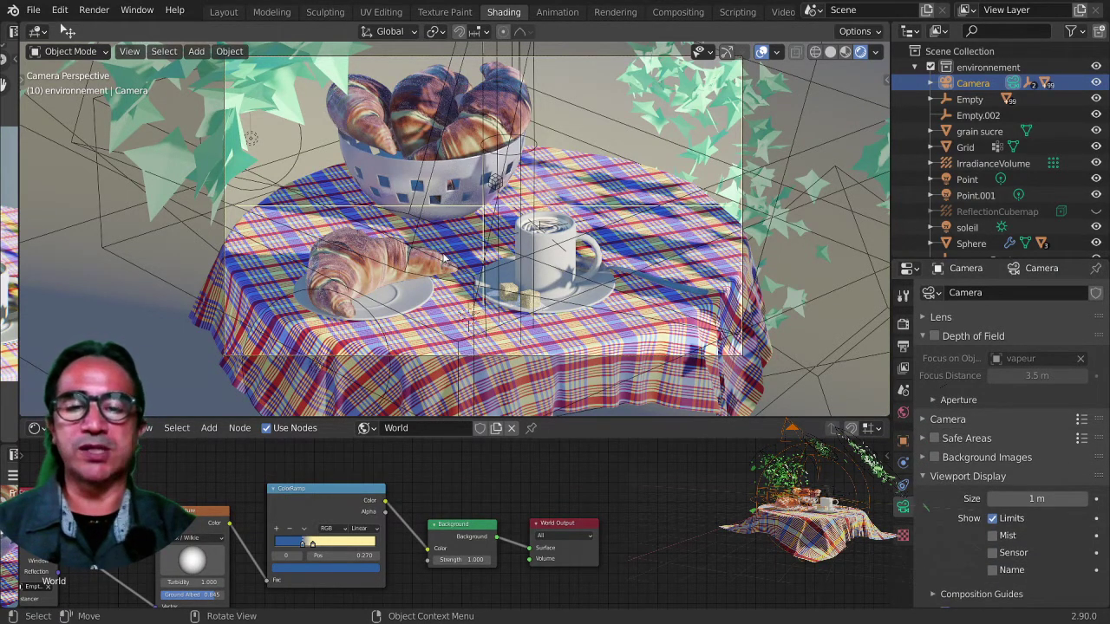
# Switch to the Compositing workspace and move the Render Layers and Composite nodes farther apart to make room between them
pyautogui.click(678, 12)
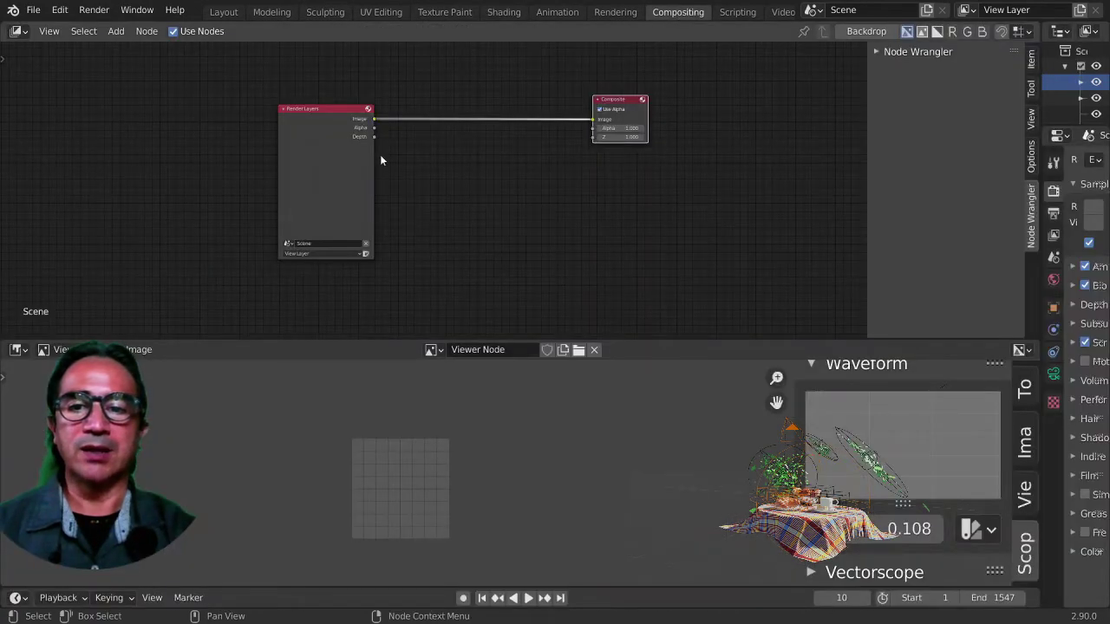
pyautogui.moveTo(328, 114); pyautogui.dragTo(191, 113)
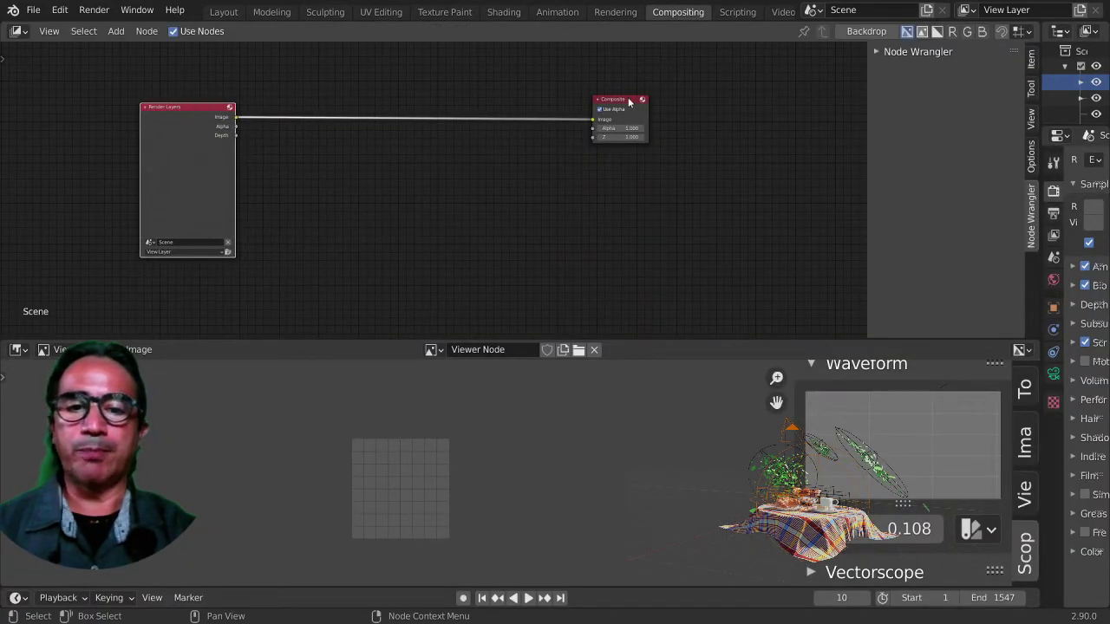
pyautogui.moveTo(629, 101); pyautogui.dragTo(717, 102)
pyautogui.moveTo(117, 103); pyautogui.dragTo(251, 172, button='middle')
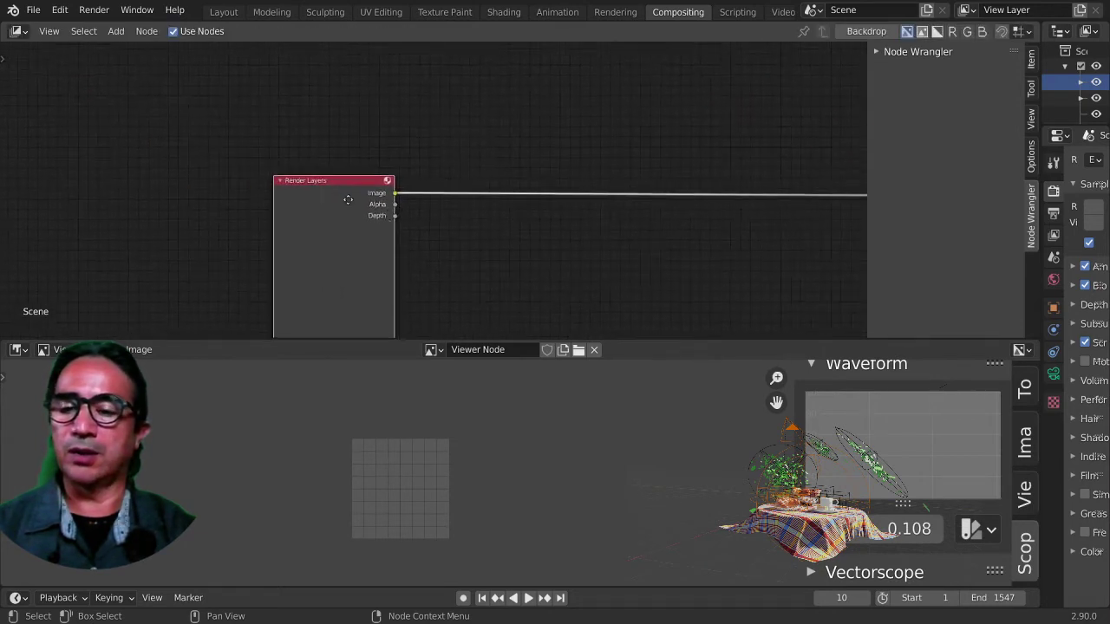
# Preview the Render Layers node through a new Viewer node and fit the resulting image in the image editor
pyautogui.scroll(4, 343, 193)
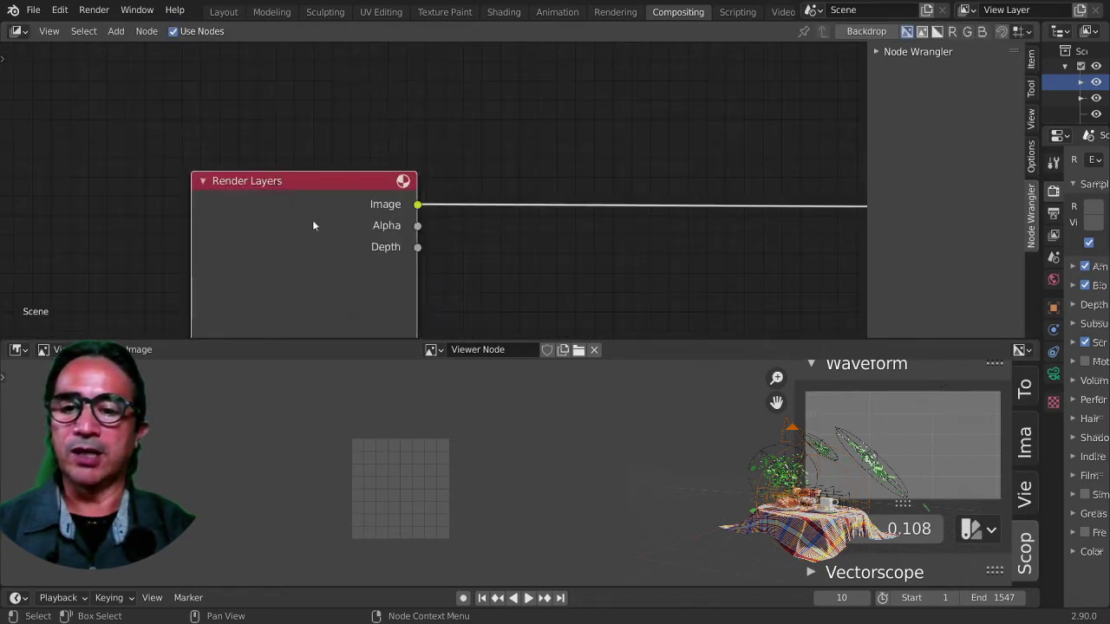
pyautogui.moveTo(315, 226); pyautogui.dragTo(272, 158, button='middle')
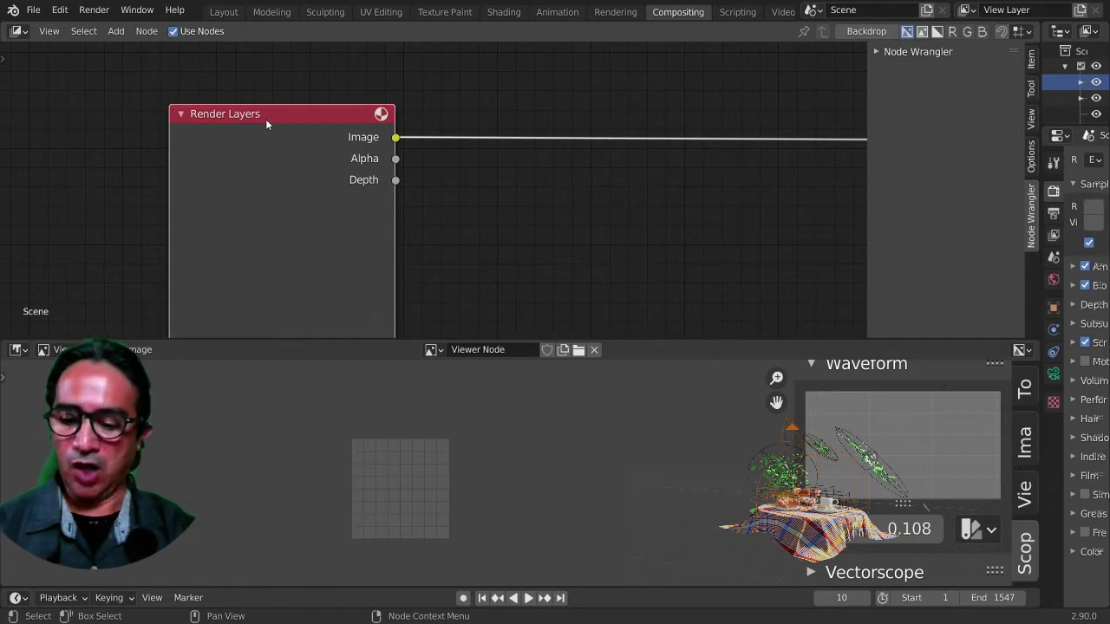
pyautogui.hotkey('ctrl', 'shift')
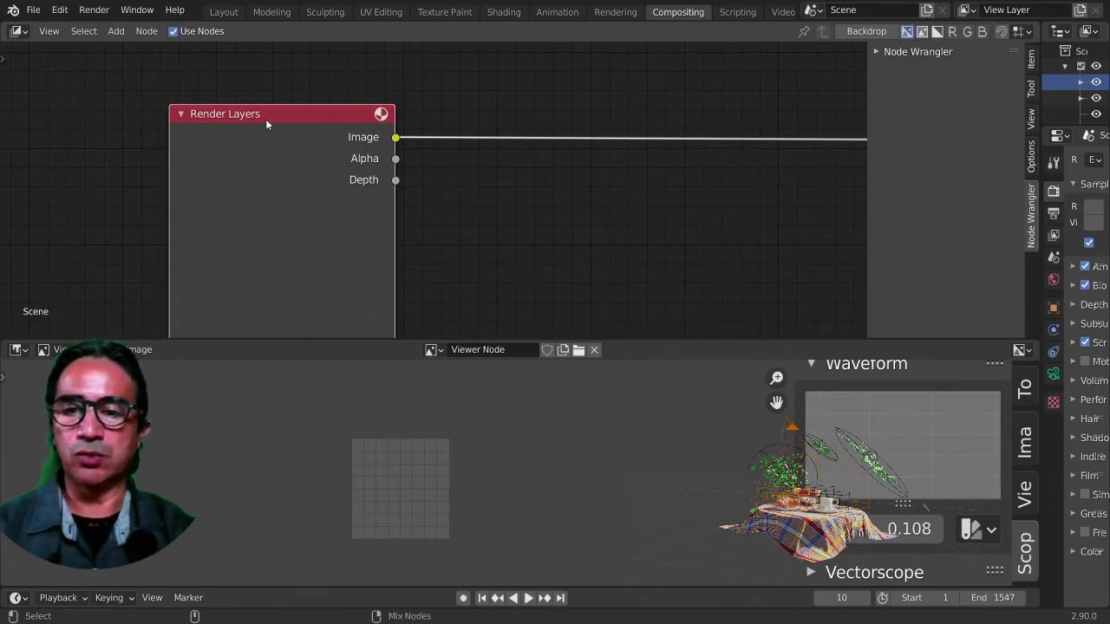
pyautogui.keyDown('ctrl'); pyautogui.keyDown('shift'); pyautogui.click(265, 118); pyautogui.keyUp('shift'); pyautogui.keyUp('ctrl')
pyautogui.scroll(-3, 444, 143)
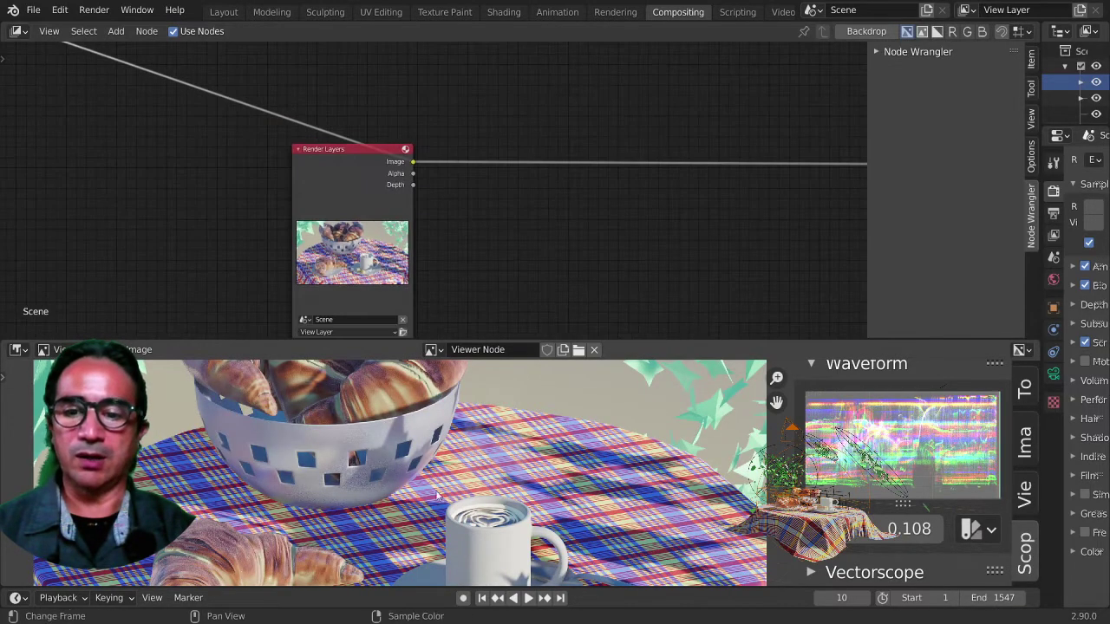
pyautogui.press('Home')
pyautogui.scroll(-3, 324, 206)
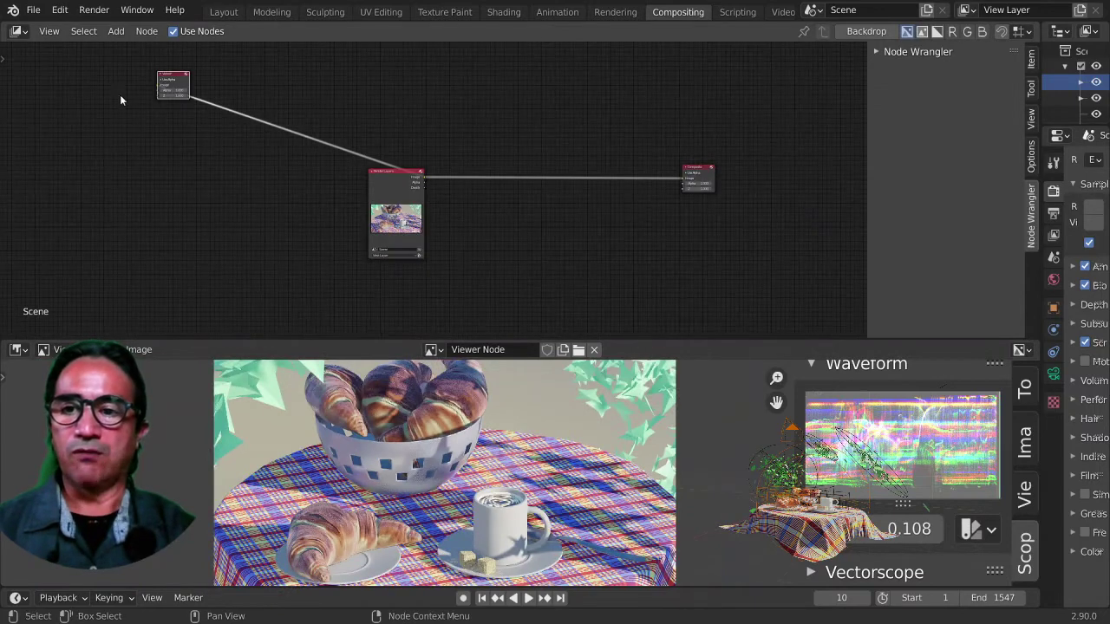
# Move the Viewer node just below the Composite node and frame the whole node tree
pyautogui.press('g')
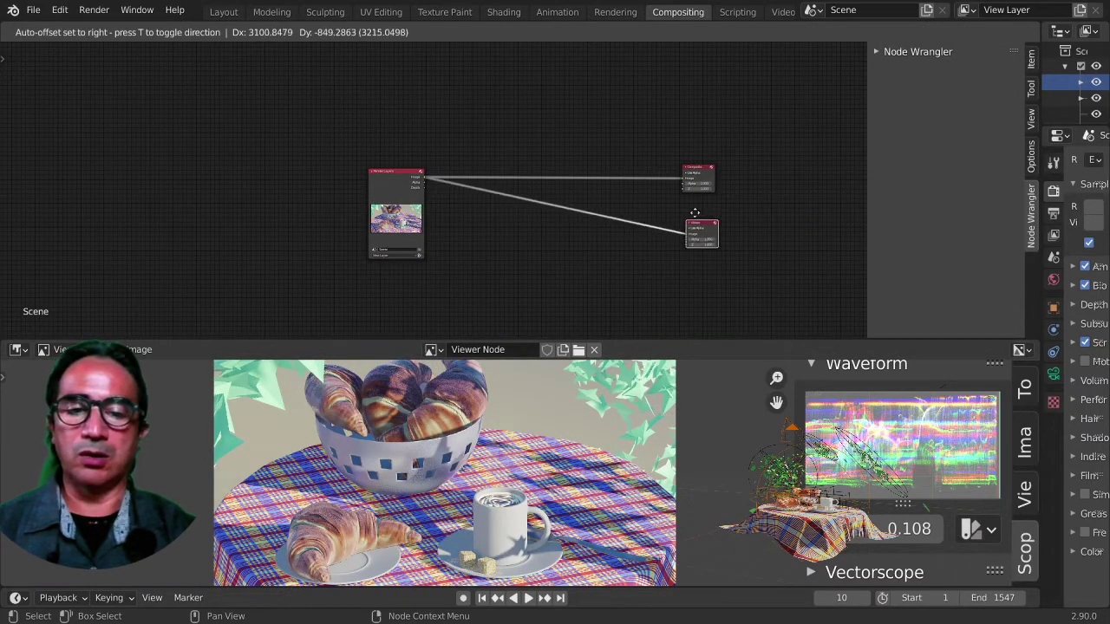
pyautogui.click(750, 236)
pyautogui.press('Home')
pyautogui.press('Home')
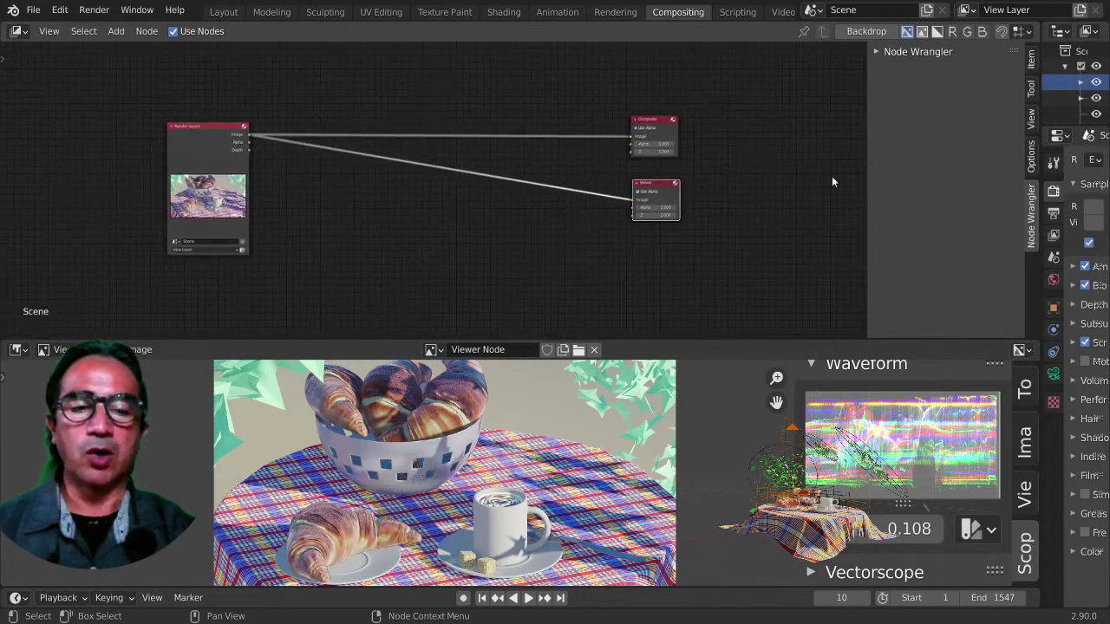
# Enable the Backdrop behind the compositing nodes and maximize the node editor
pyautogui.click(1032, 165)
pyautogui.click(1032, 120)
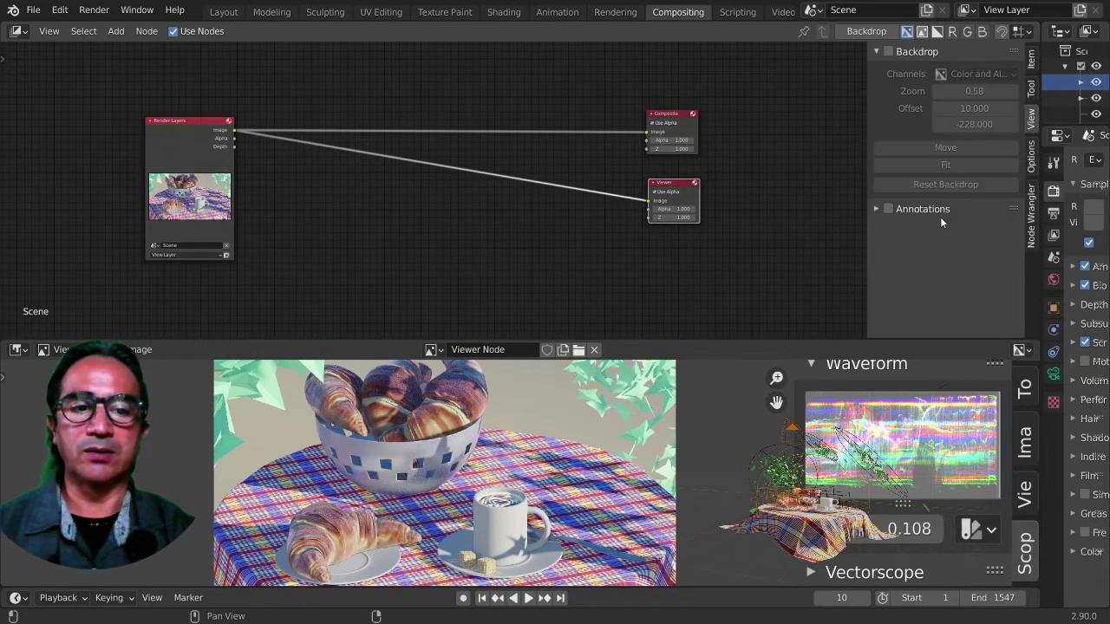
pyautogui.click(889, 52)
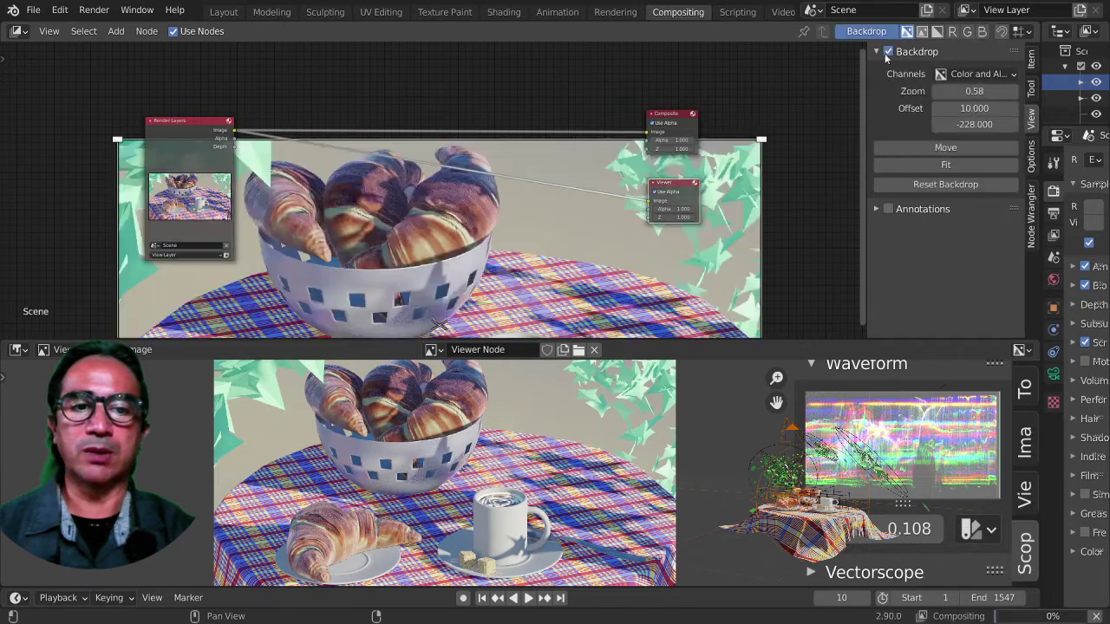
pyautogui.hotkey('ctrl', 'space')
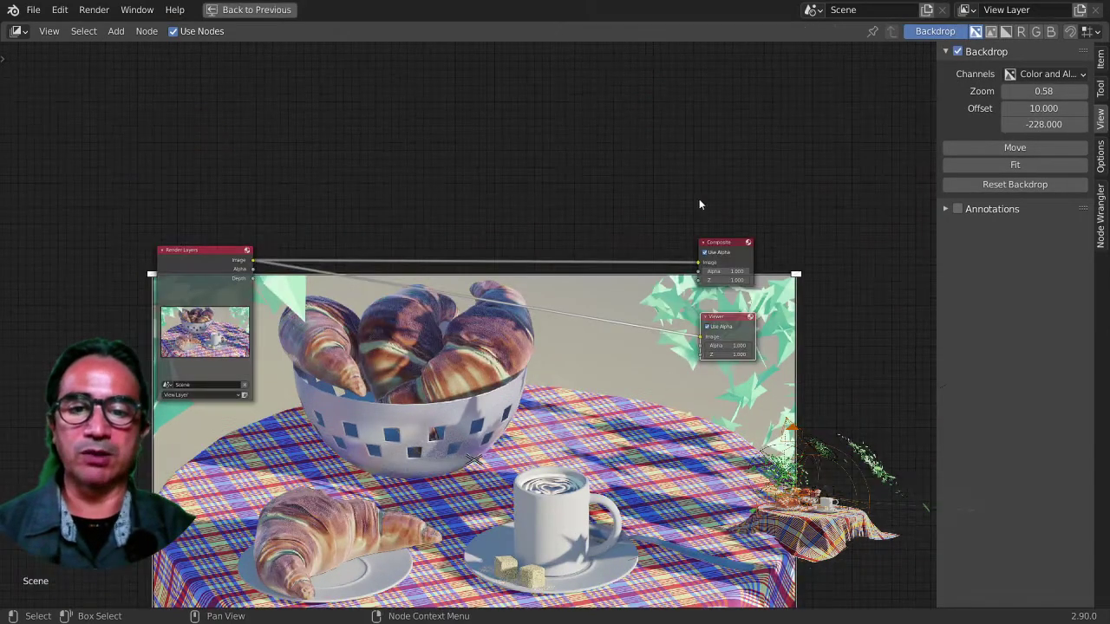
# Move the backdrop image to an offset of 133 horizontally and -131 vertically
pyautogui.moveTo(602, 438); pyautogui.dragTo(612, 340, button='middle')
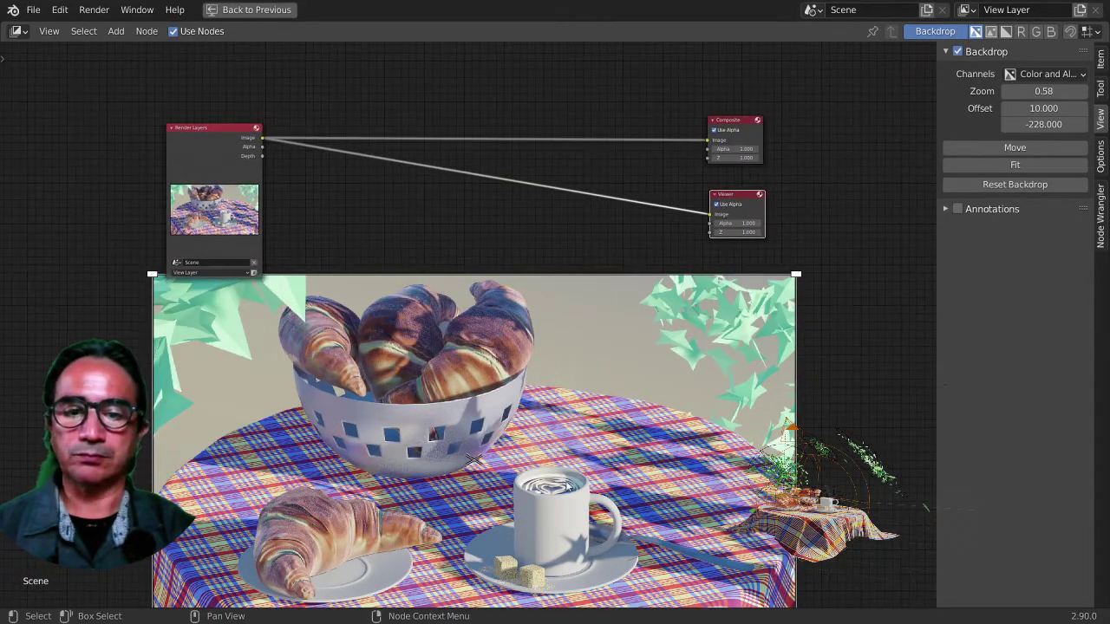
pyautogui.scroll(-1, 837, 311)
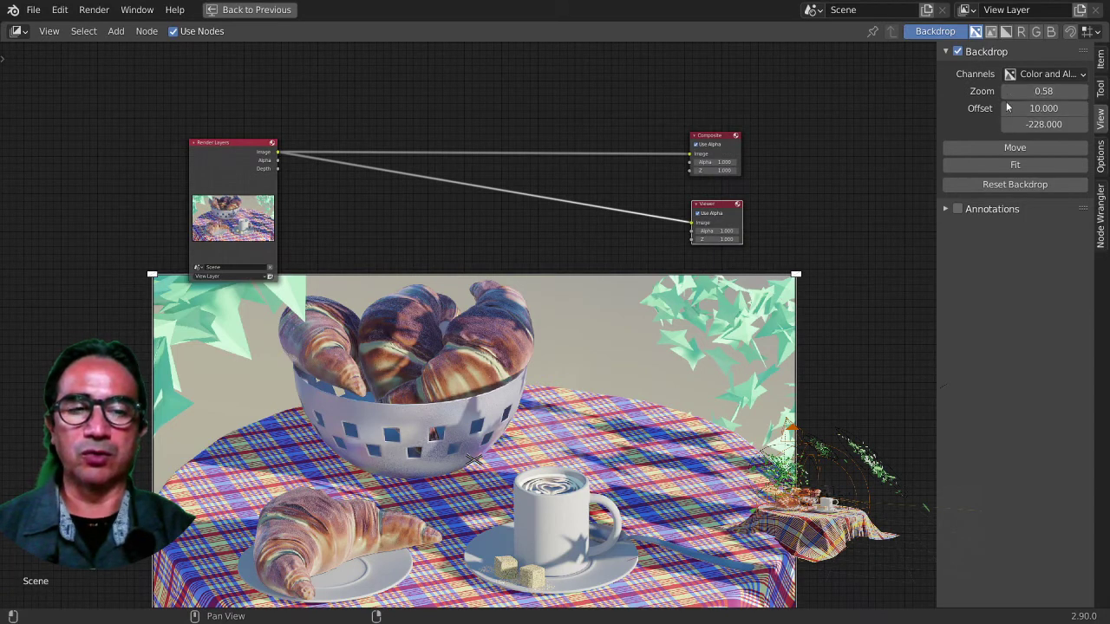
pyautogui.click(1036, 109)
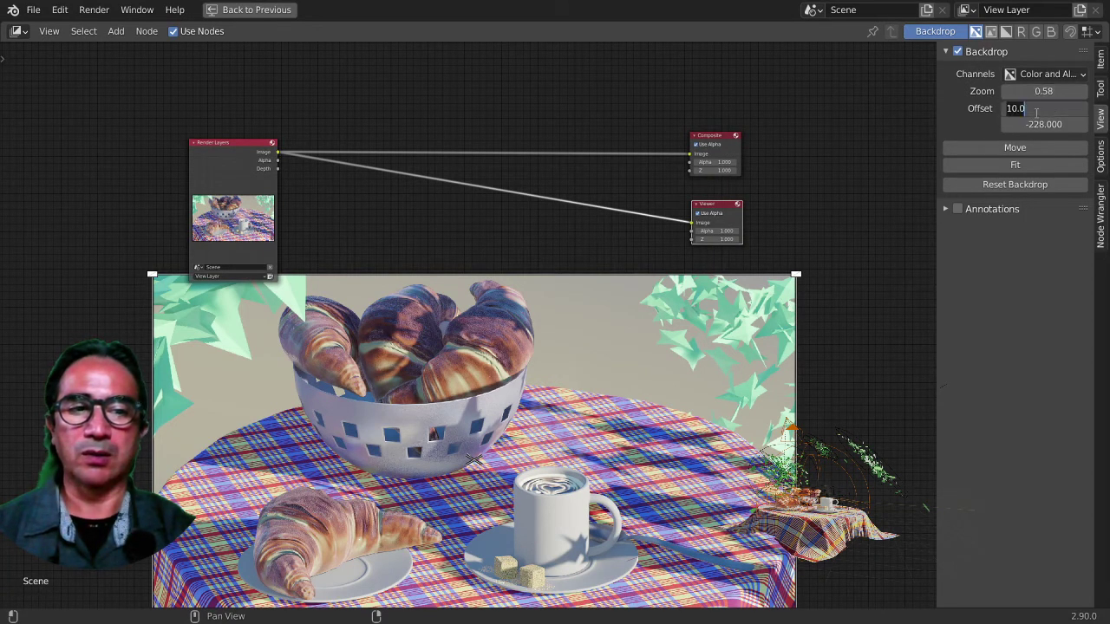
pyautogui.click(1015, 148)
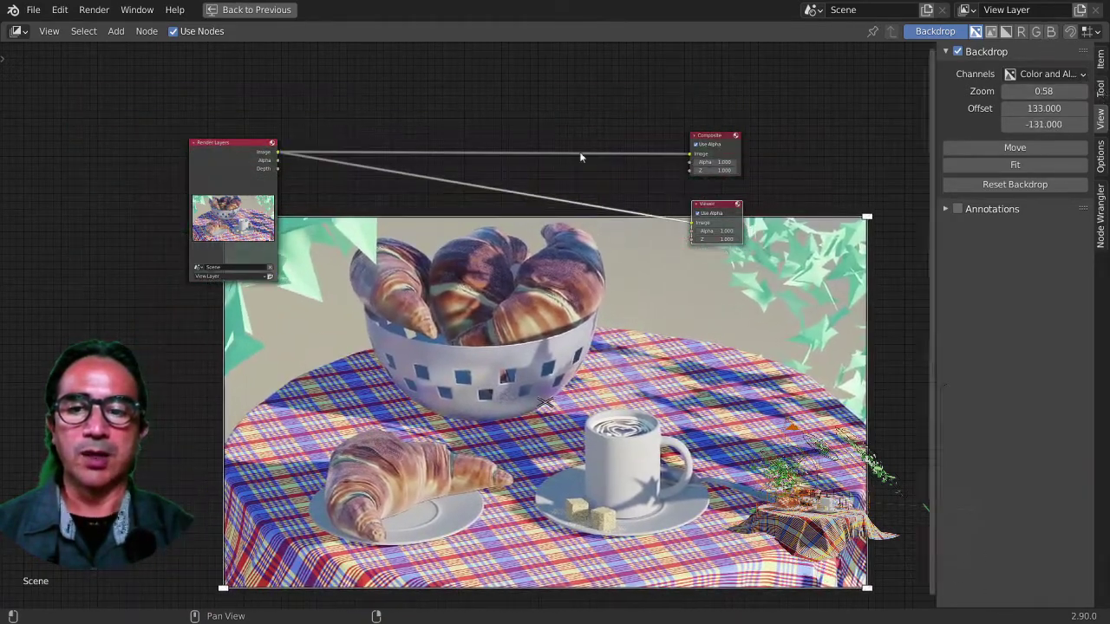
pyautogui.click(581, 157)
# Rearrange the Render Layers, Composite and Viewer nodes so they no longer cover the backdrop image
pyautogui.moveTo(232, 144); pyautogui.dragTo(159, 105)
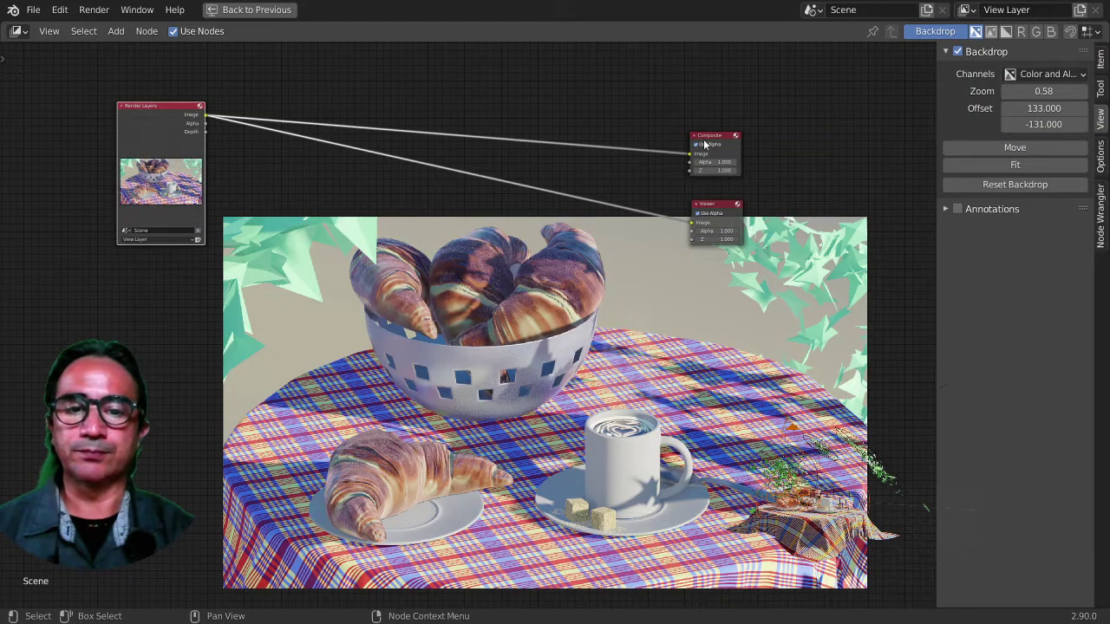
pyautogui.moveTo(705, 145); pyautogui.dragTo(634, 95)
pyautogui.moveTo(715, 212); pyautogui.dragTo(686, 162)
pyautogui.moveTo(643, 87); pyautogui.dragTo(715, 62)
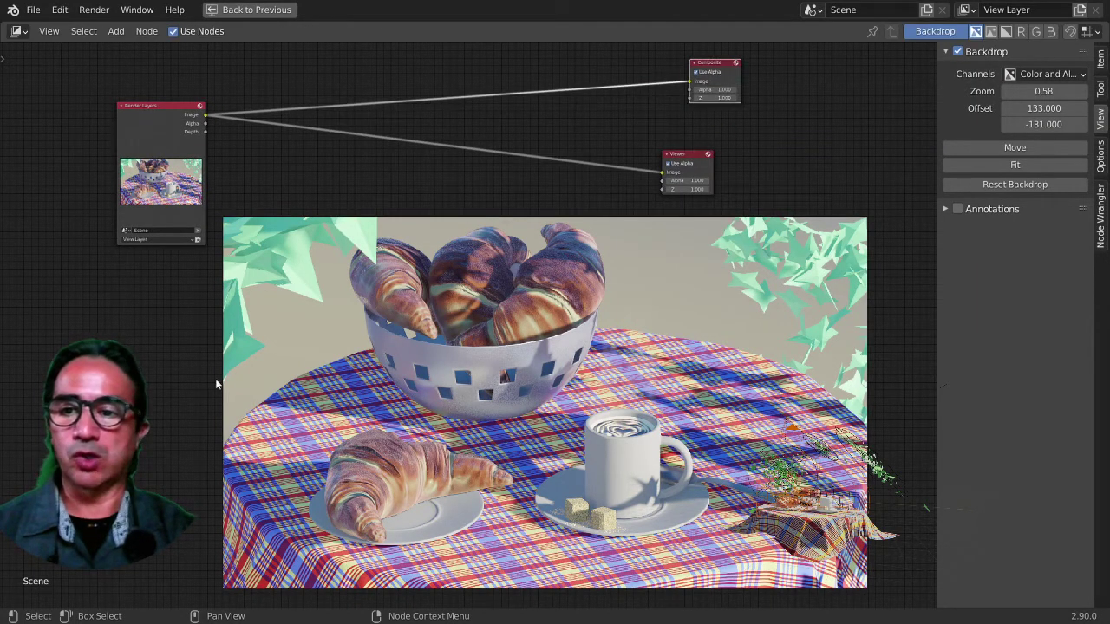
pyautogui.moveTo(169, 139); pyautogui.dragTo(108, 128)
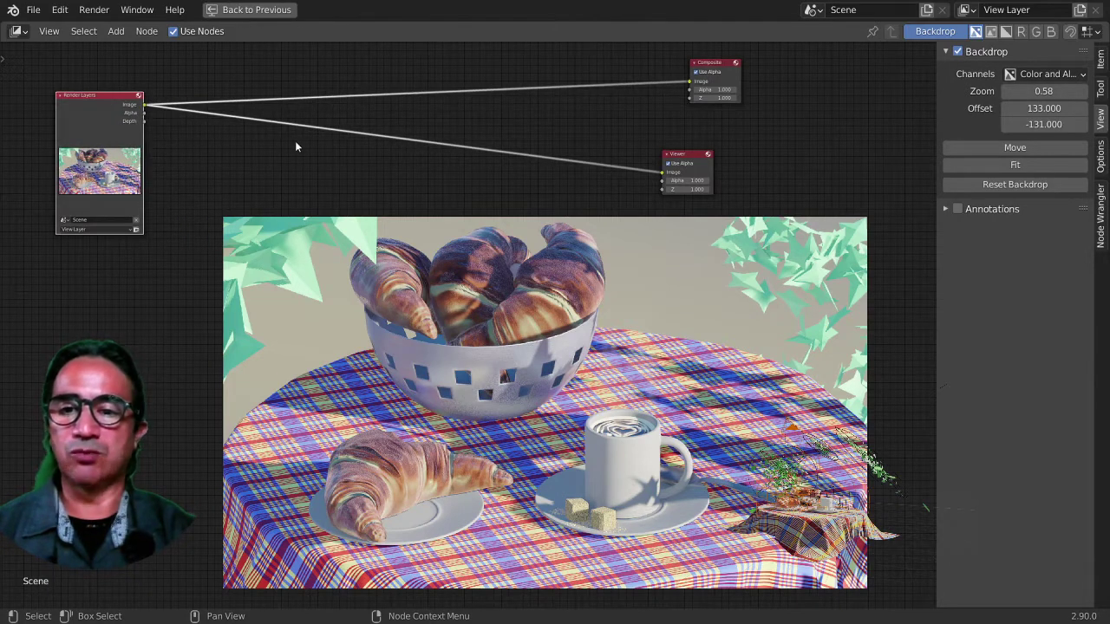
# Insert a Color Balance node between Render Layers and Viewer, and shift its Gamma color slightly toward red
pyautogui.moveTo(299, 146); pyautogui.dragTo(322, 167, button='middle')
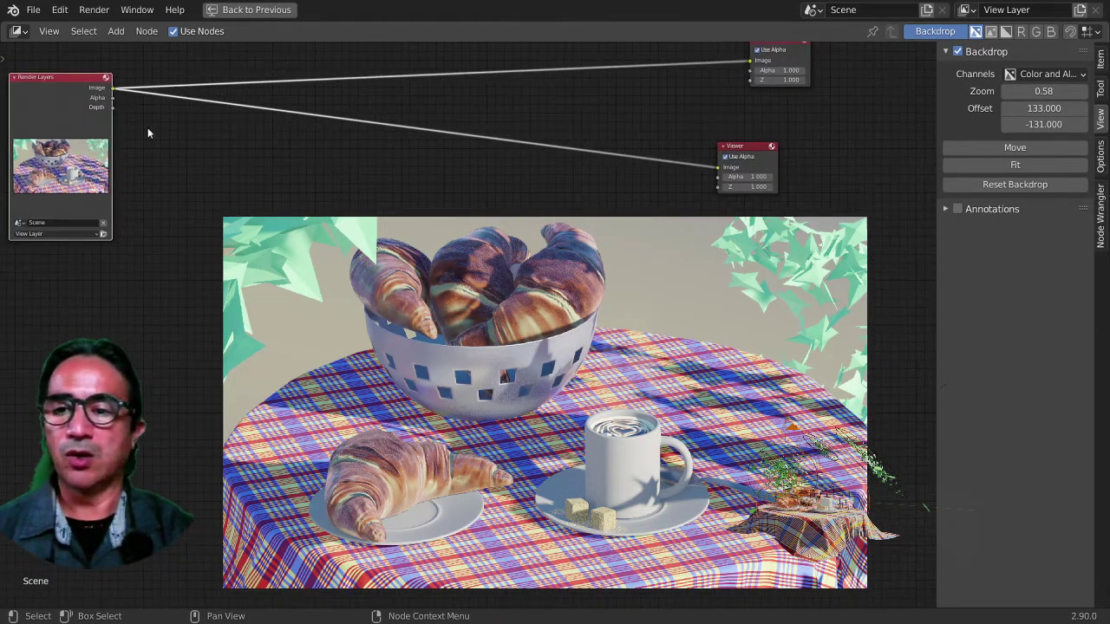
pyautogui.click(48, 74)
pyautogui.click(44, 88)
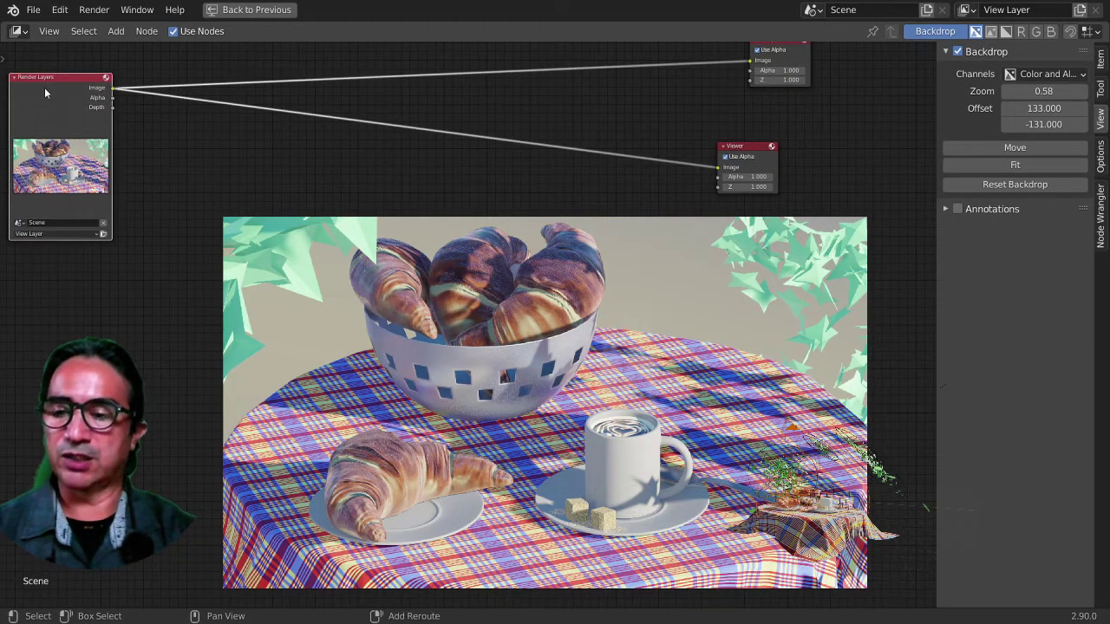
pyautogui.hotkey('shift', 'a')
pyautogui.moveTo(53, 113)
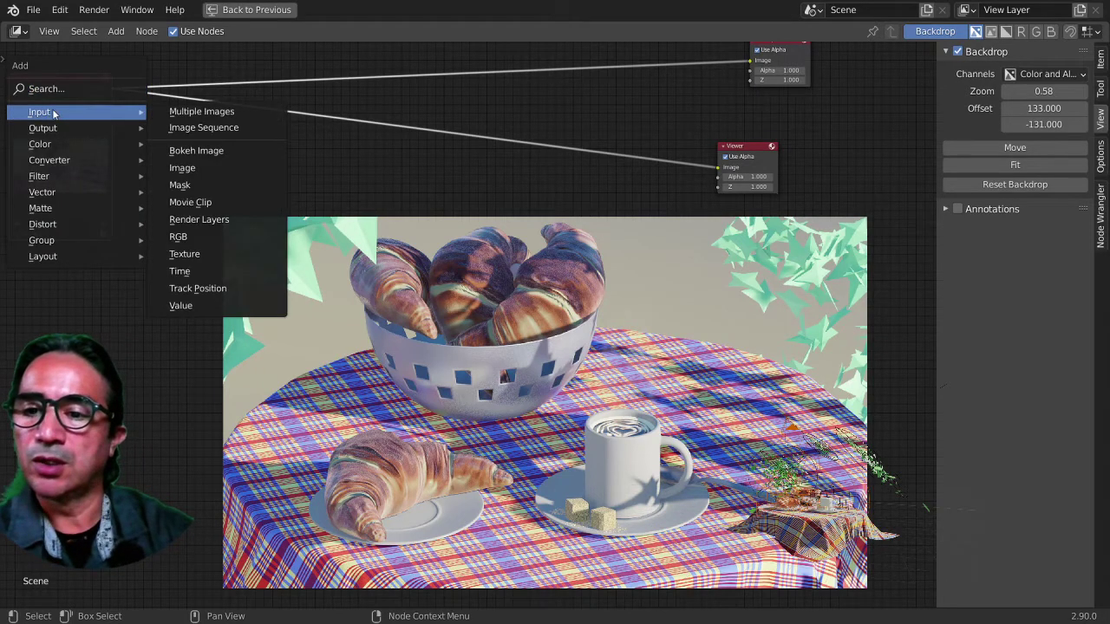
pyautogui.moveTo(54, 146)
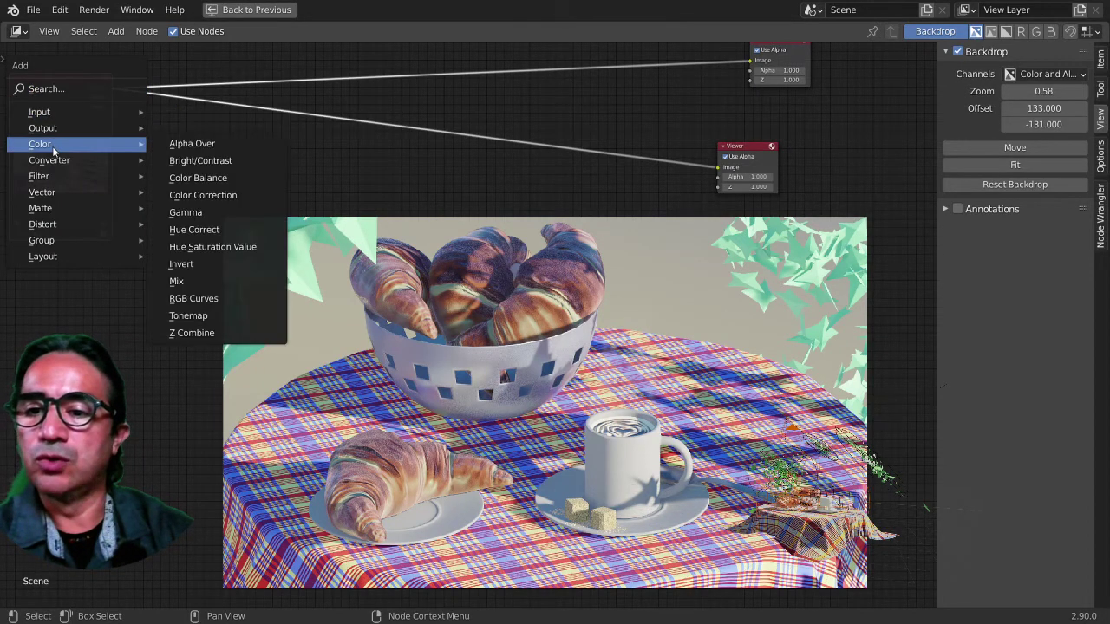
pyautogui.click(216, 173)
pyautogui.click(215, 106)
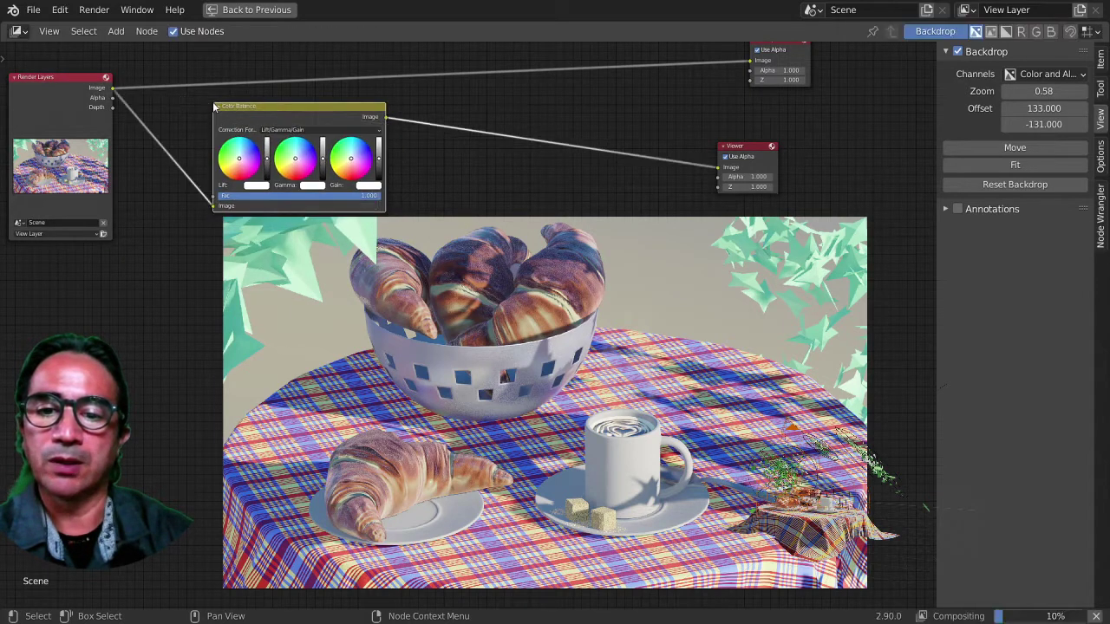
pyautogui.scroll(2, 258, 170)
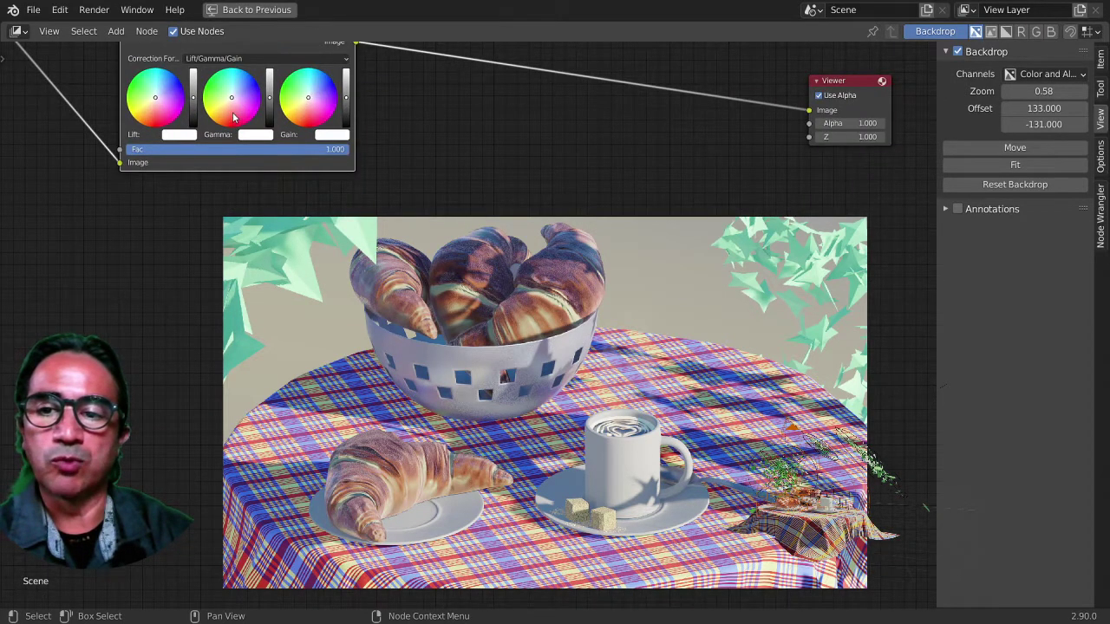
pyautogui.moveTo(231, 97); pyautogui.dragTo(230, 110)
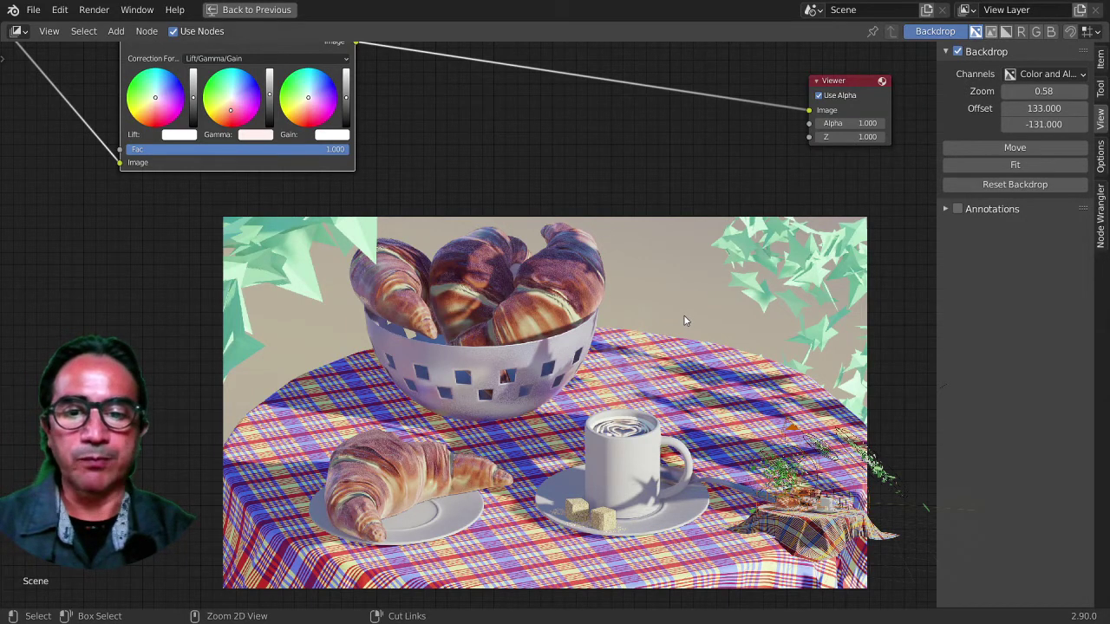
# Restore the split Compositing layout, disable the Backdrop and bring all the nodes back into view
pyautogui.hotkey('ctrl', 'space')
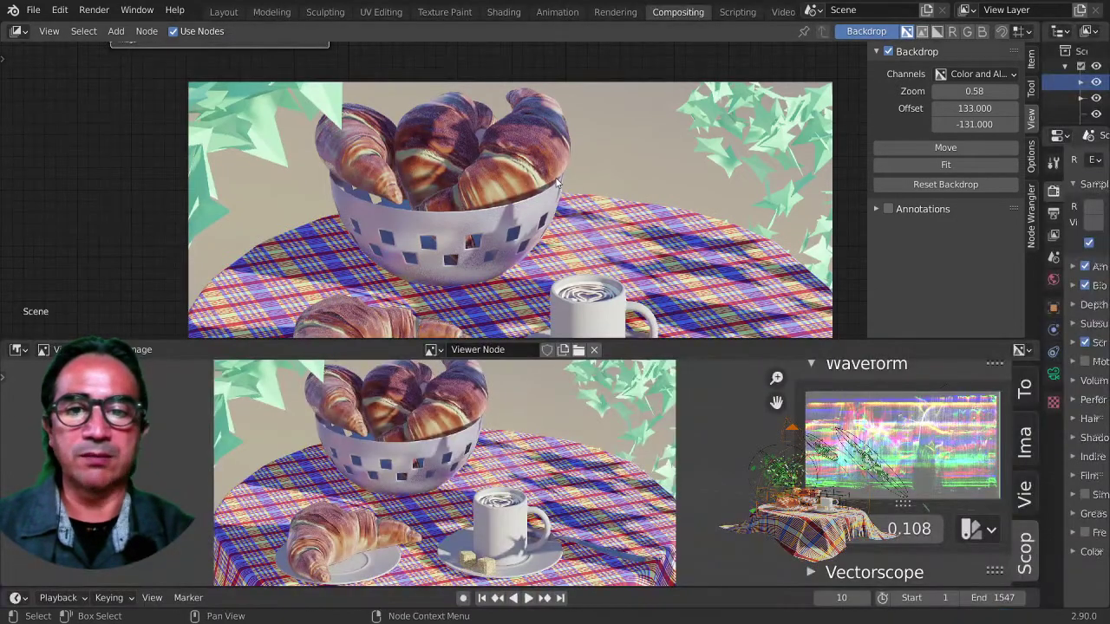
pyautogui.scroll(-3, 613, 191)
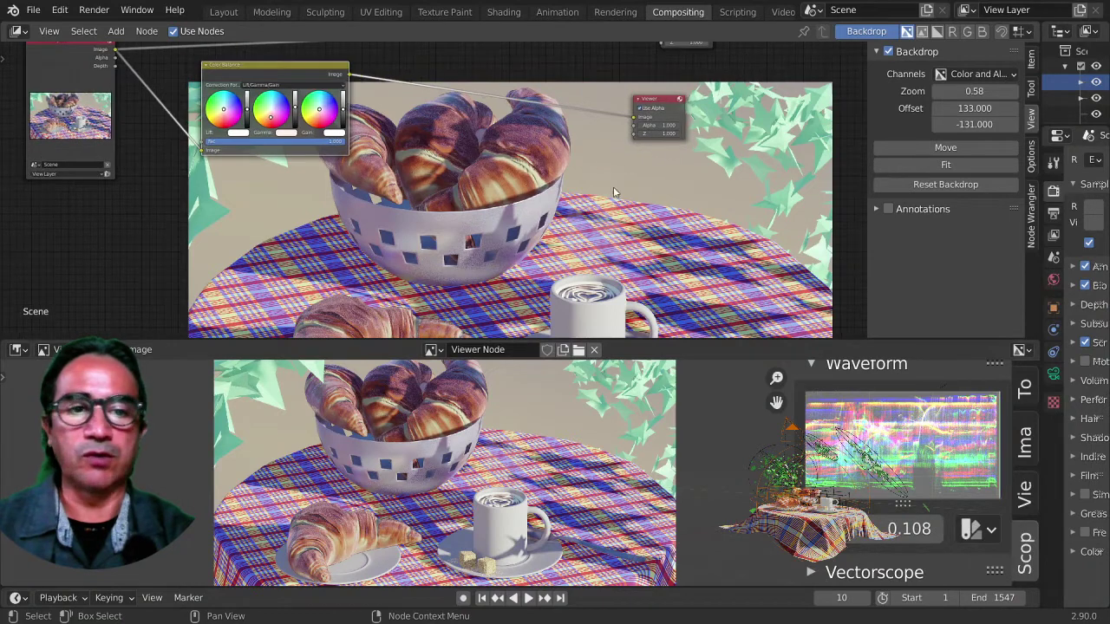
pyautogui.click(889, 52)
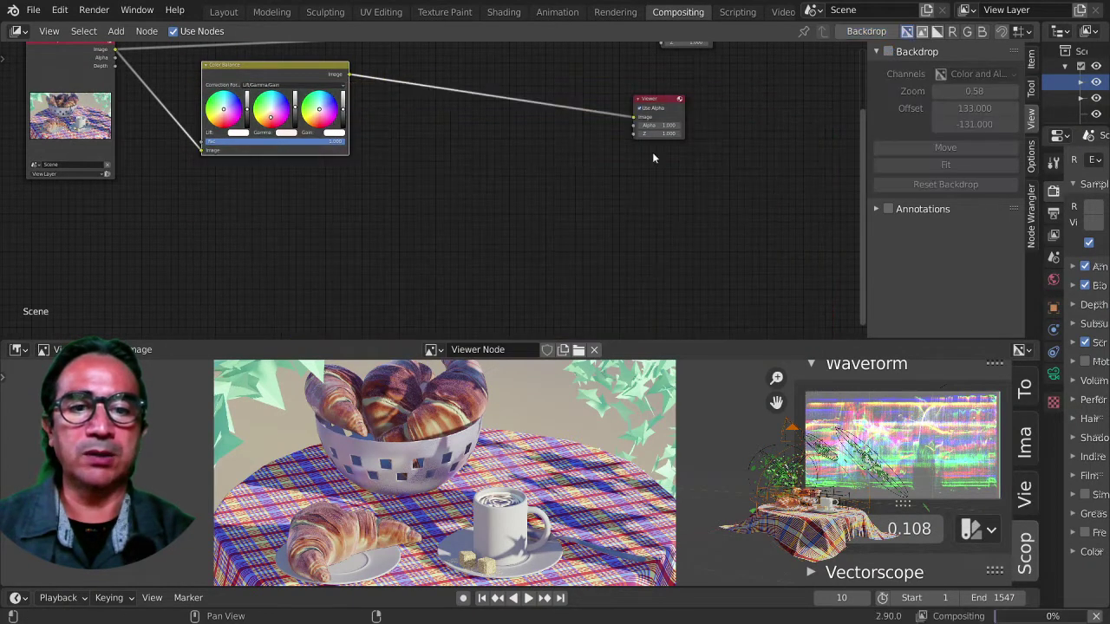
pyautogui.moveTo(580, 191); pyautogui.dragTo(523, 187, button='middle')
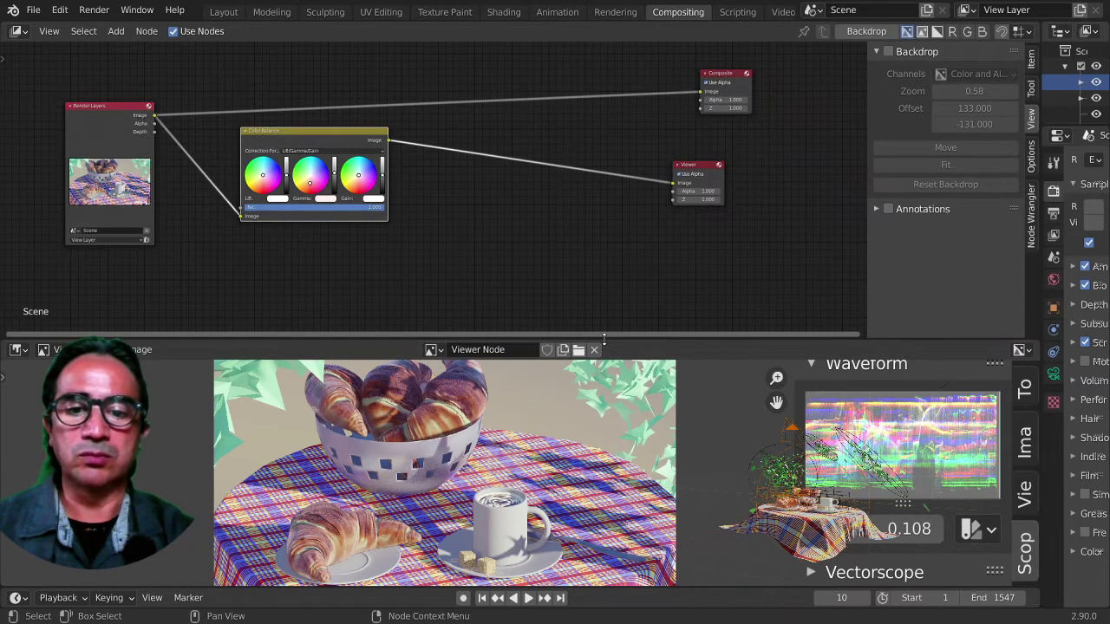
# Enlarge the area below the node editor and set it as an Image Editor showing the Viewer Node image
pyautogui.moveTo(607, 341); pyautogui.dragTo(49, 227)
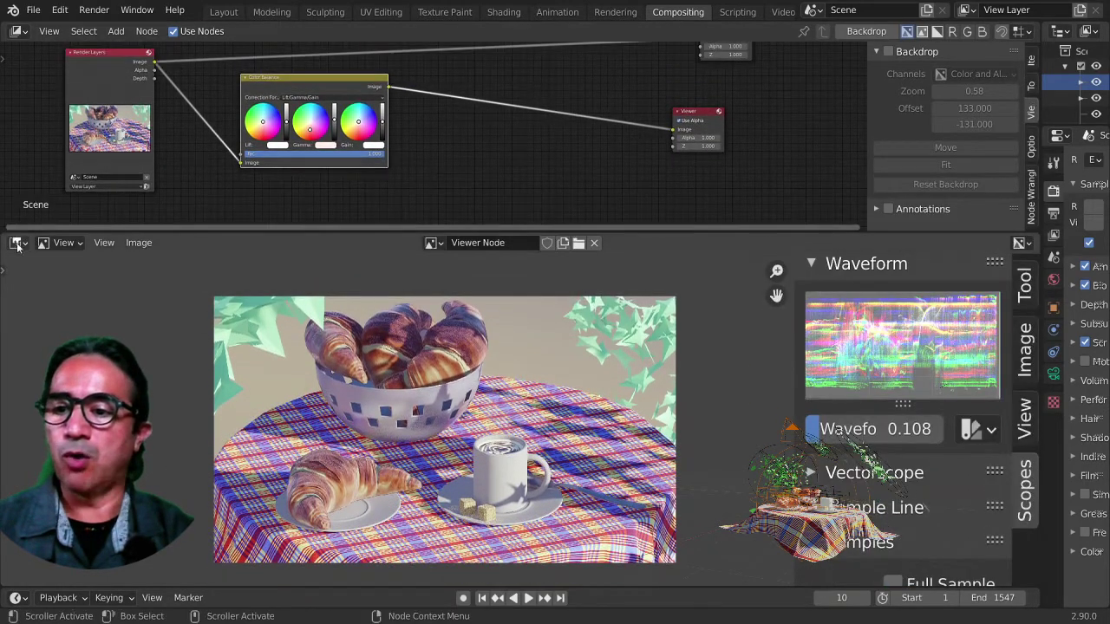
pyautogui.click(16, 243)
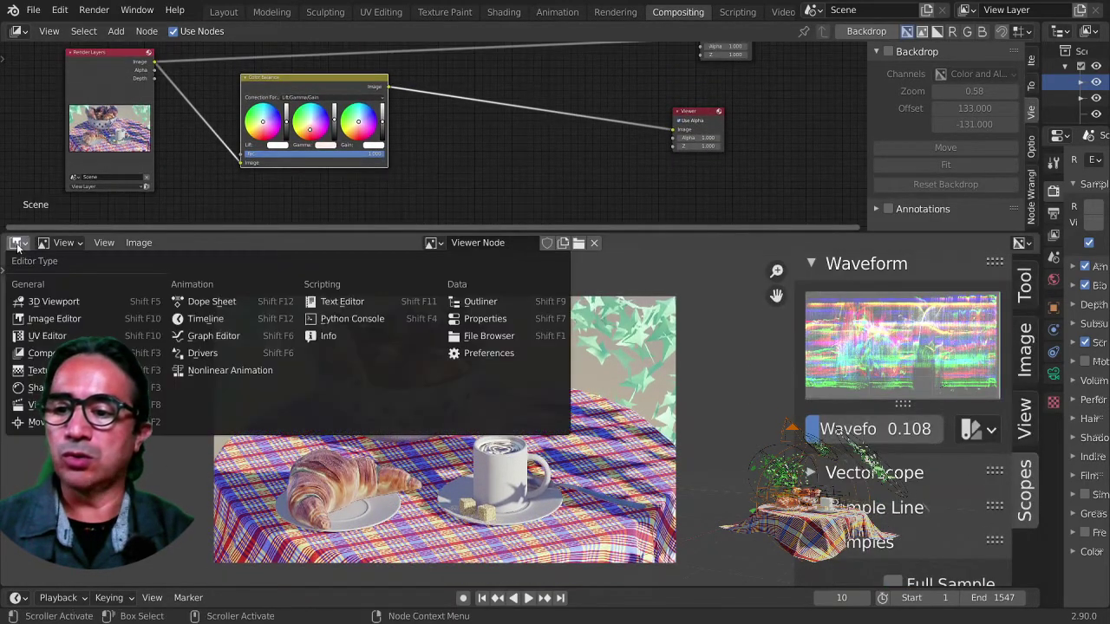
pyautogui.click(61, 327)
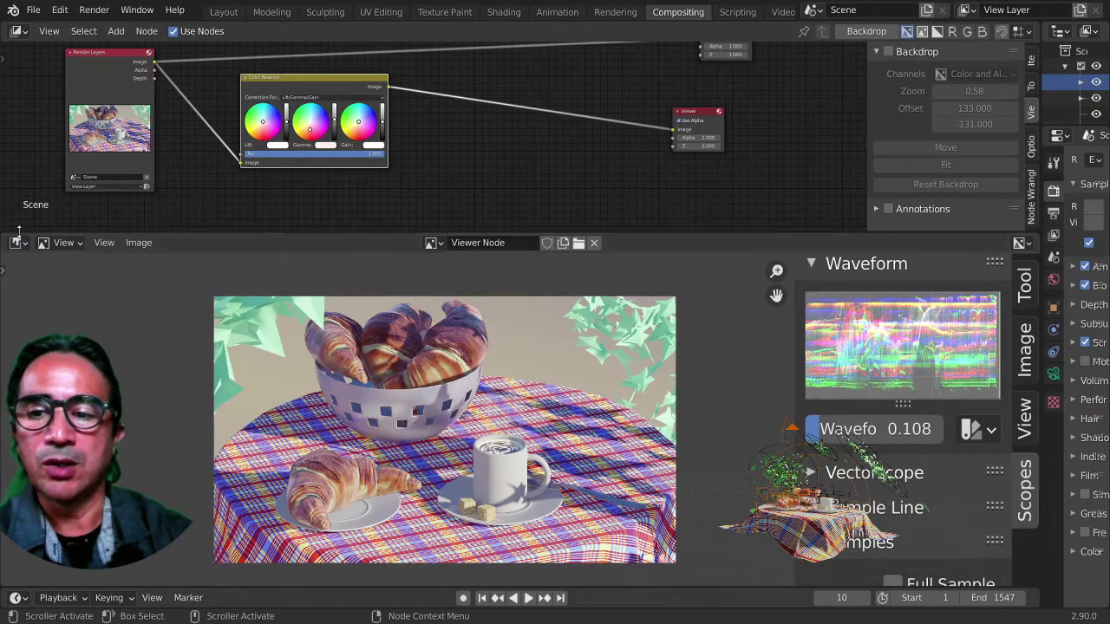
pyautogui.click(433, 242)
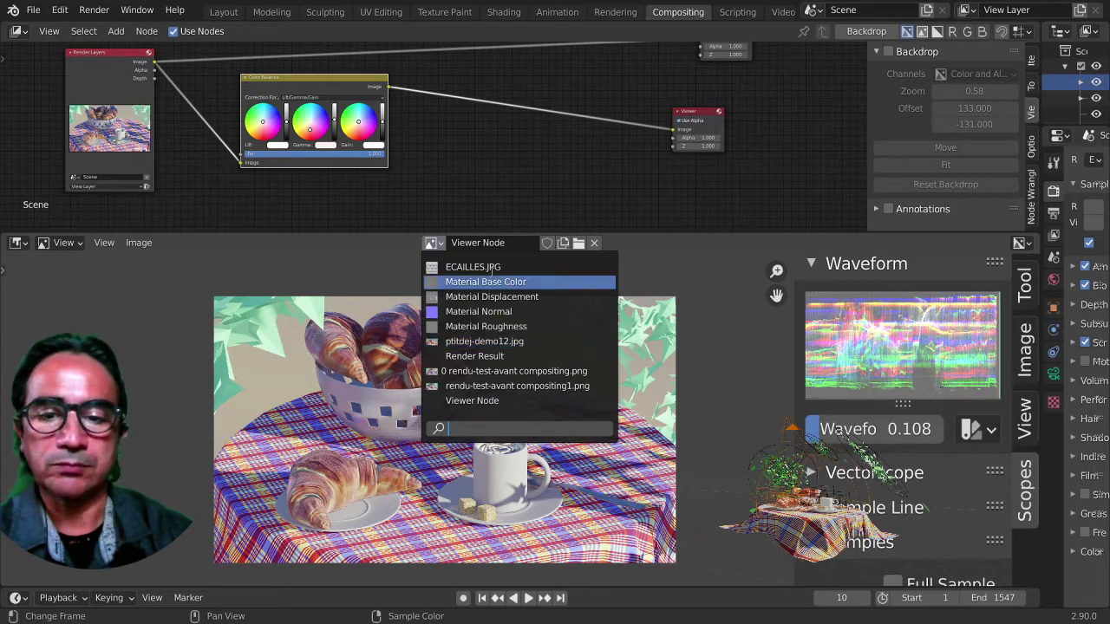
pyautogui.click(441, 247)
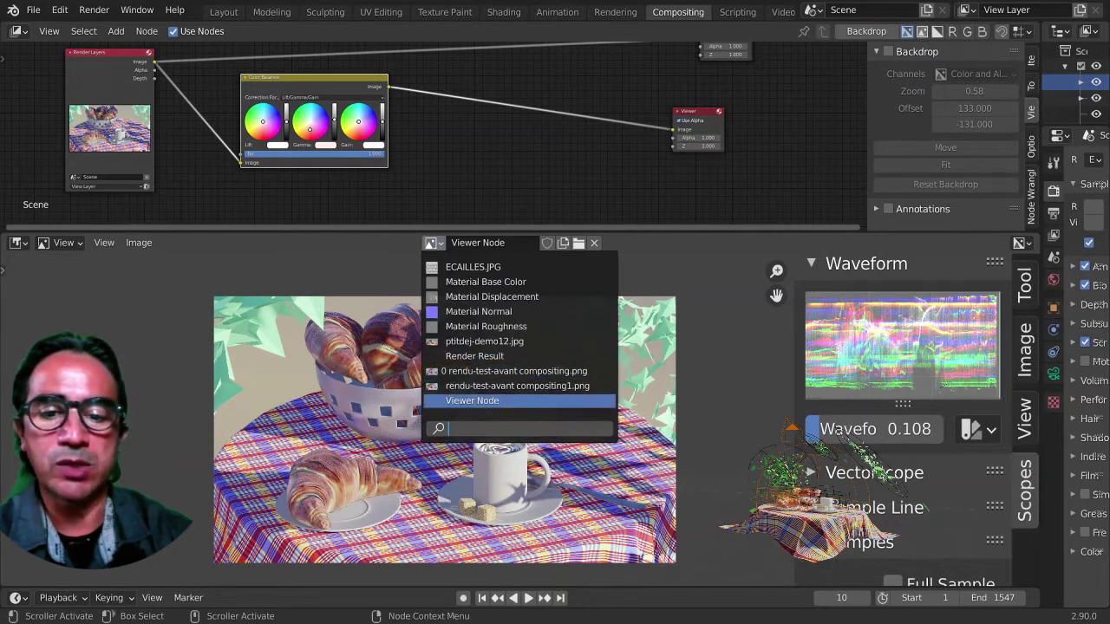
pyautogui.click(484, 408)
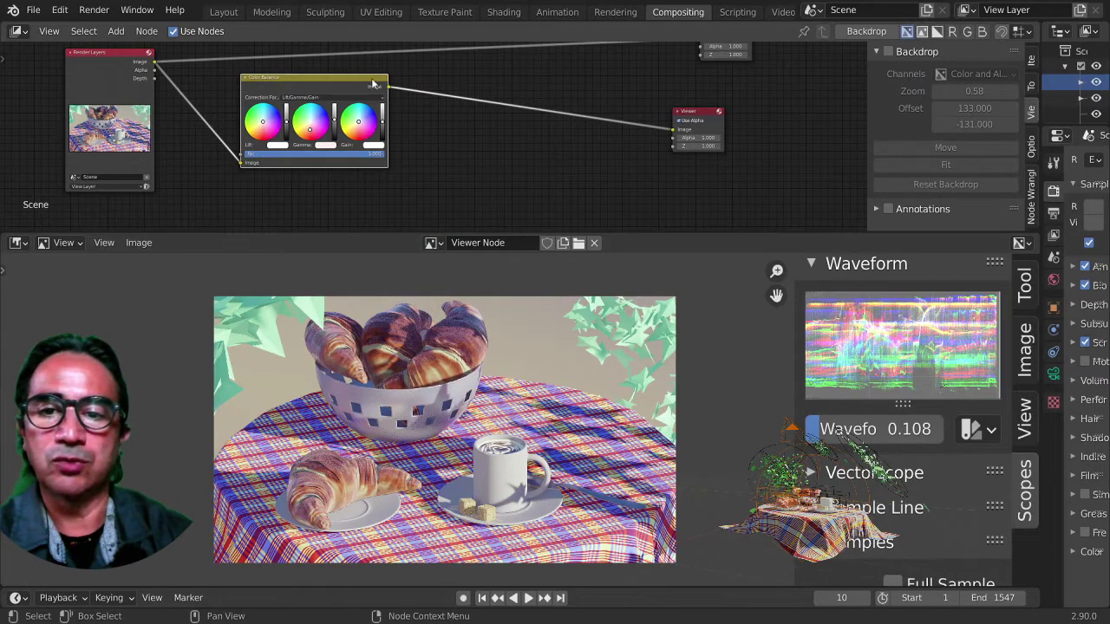
# Shift the Color Balance node slightly away from Render Layers and place the Viewer node close beside it
pyautogui.moveTo(373, 82); pyautogui.dragTo(406, 85)
pyautogui.moveTo(691, 116); pyautogui.dragTo(494, 111)
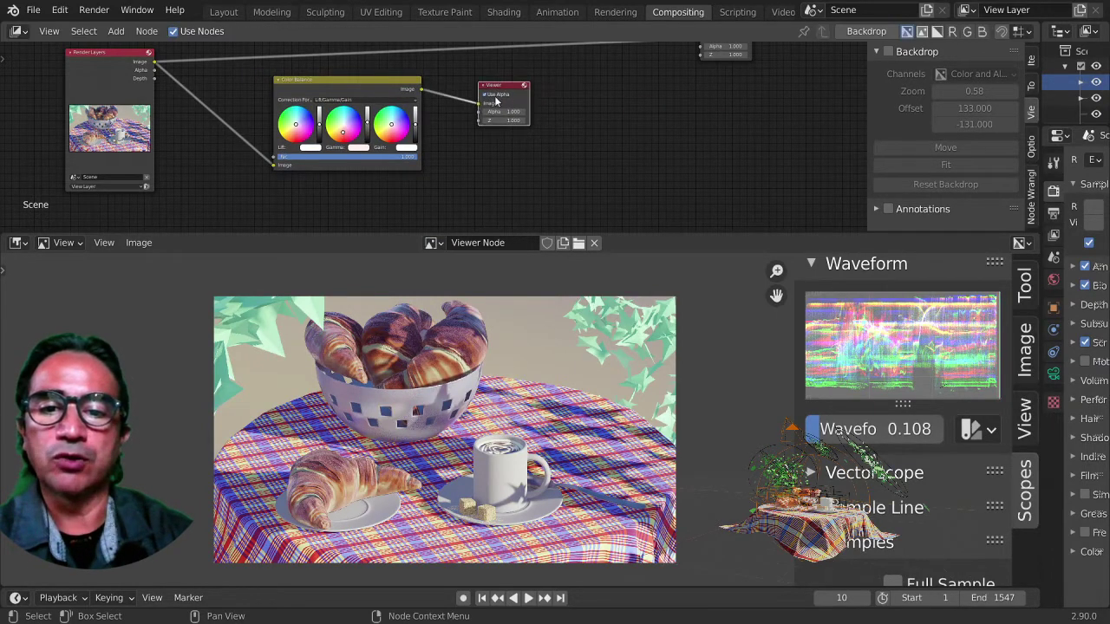
# Move the Viewer node closer to the Color Balance node and shift Color Balance slightly toward Render Layers
pyautogui.scroll(4, 635, 156)
pyautogui.scroll(1, 635, 157)
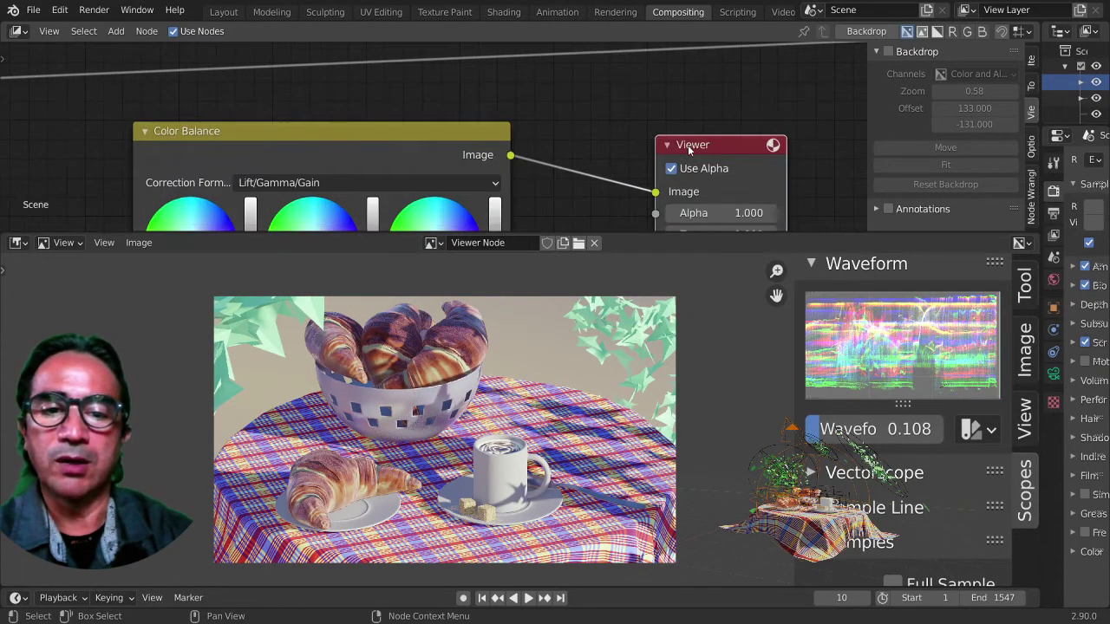
pyautogui.scroll(-1, 688, 145)
pyautogui.moveTo(642, 149); pyautogui.dragTo(615, 147)
pyautogui.scroll(-1, 492, 143)
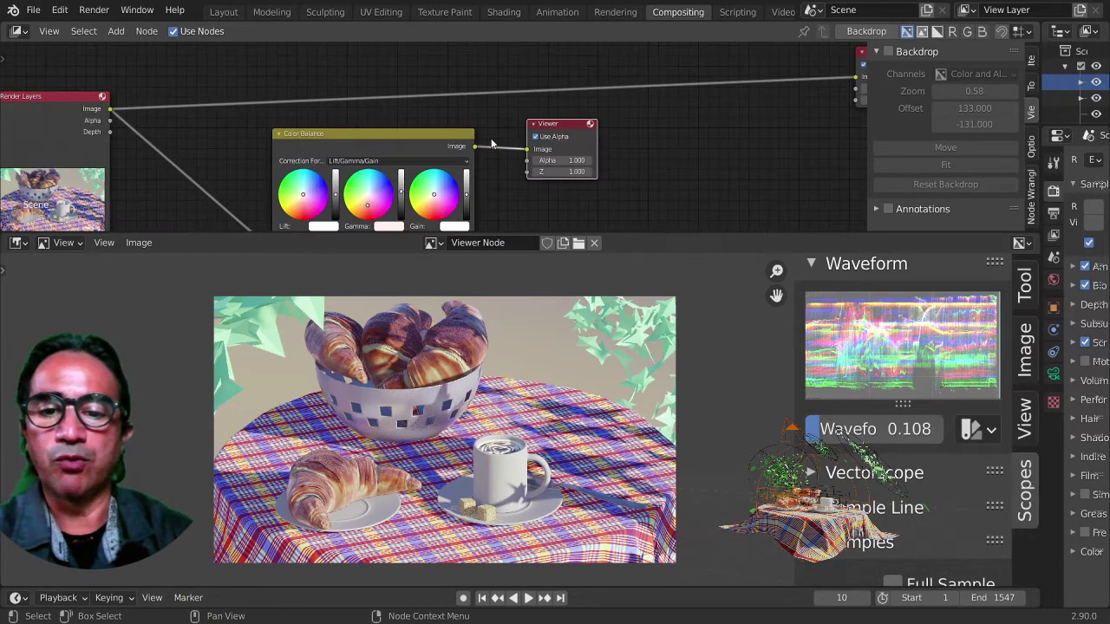
pyautogui.scroll(3, 451, 405)
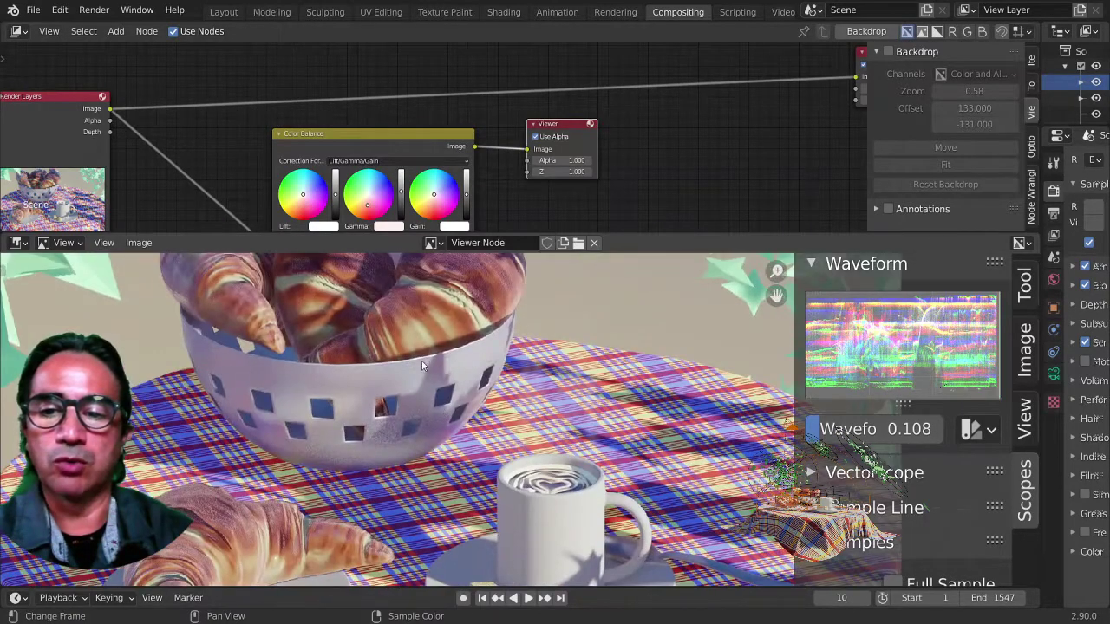
pyautogui.scroll(-4, 422, 365)
pyautogui.scroll(3, 486, 364)
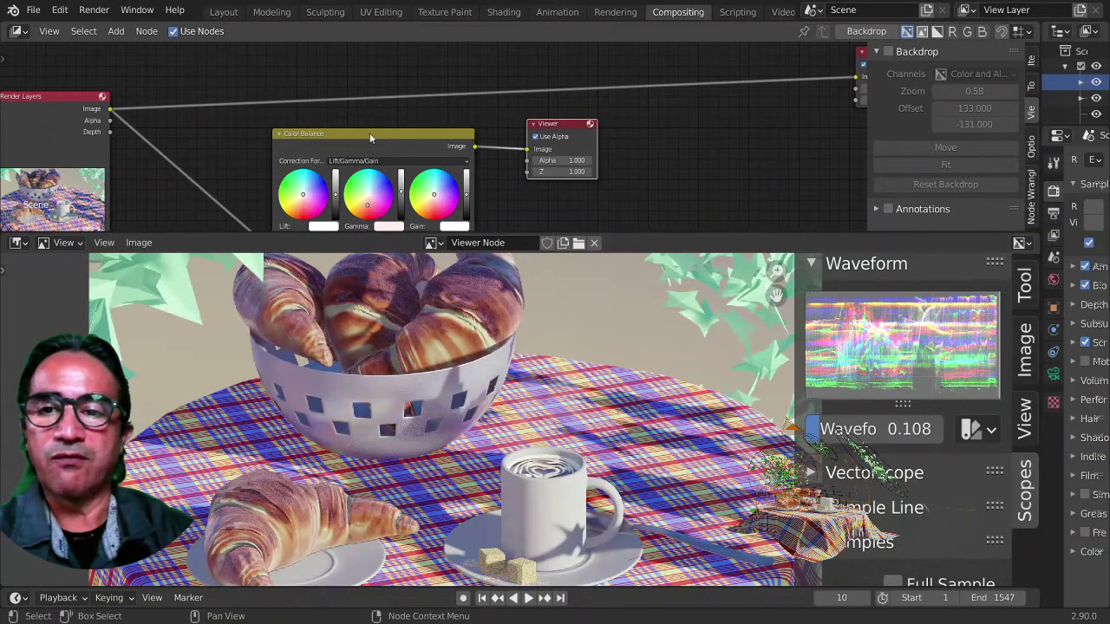
pyautogui.moveTo(370, 132); pyautogui.dragTo(347, 134)
pyautogui.click(114, 31)
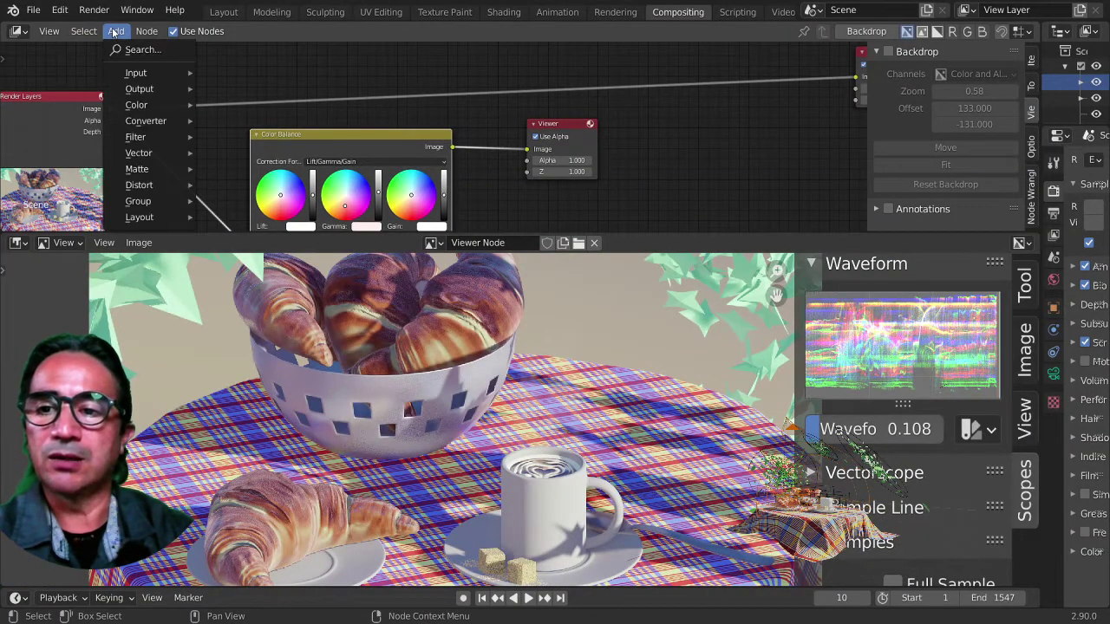
pyautogui.moveTo(141, 90)
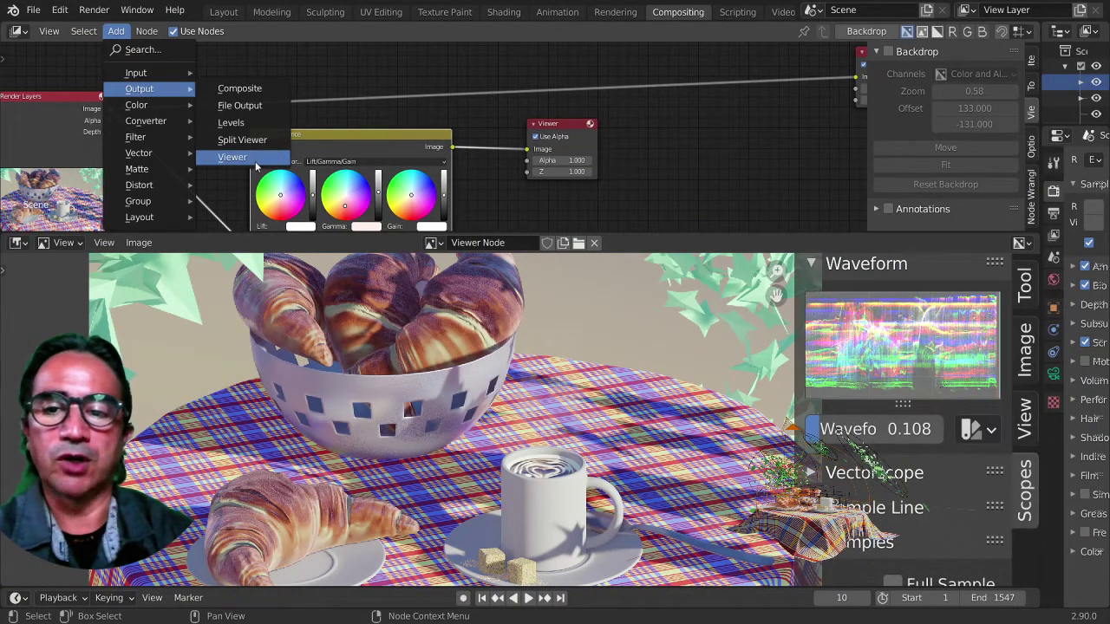
pyautogui.click(568, 130)
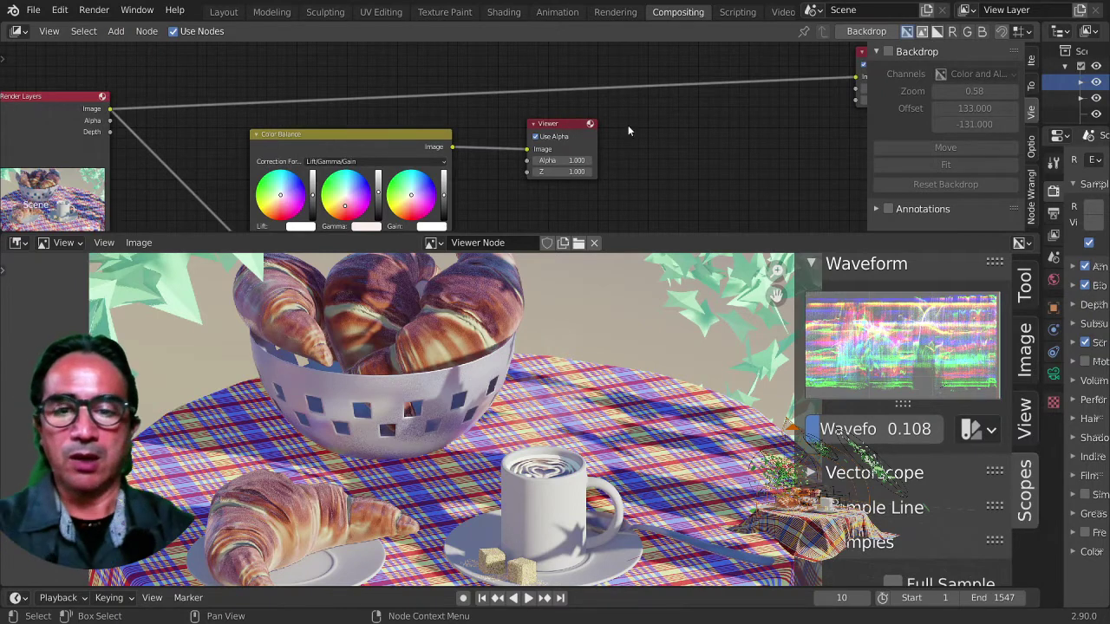
# Place the Viewer node directly below the Composite node, leaving free space after Color Balance
pyautogui.scroll(-3, 627, 130)
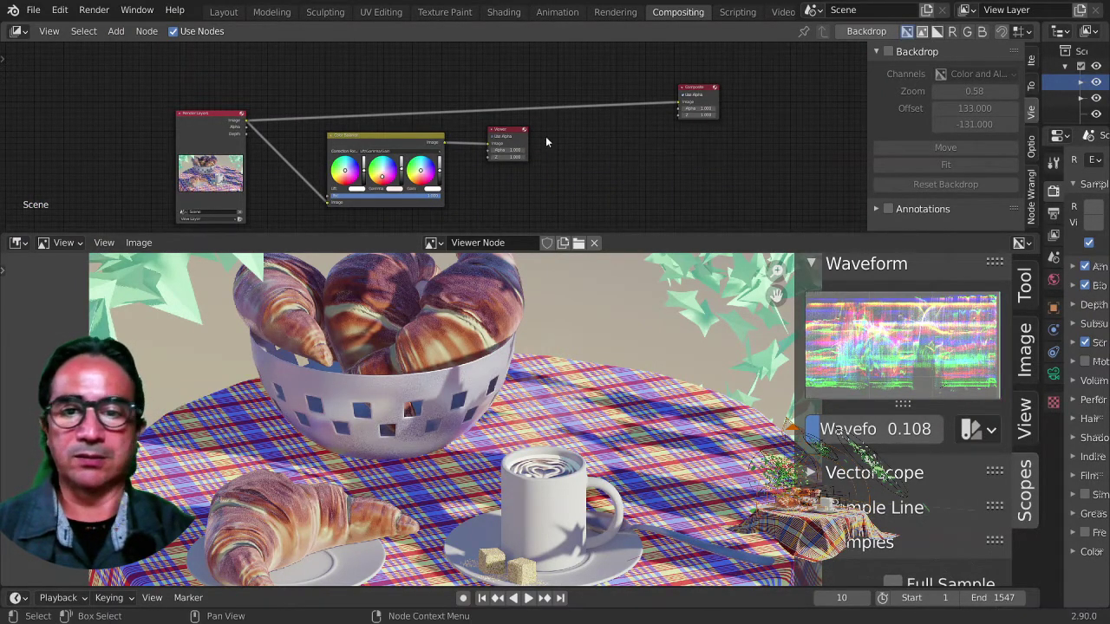
pyautogui.moveTo(525, 131); pyautogui.dragTo(726, 145)
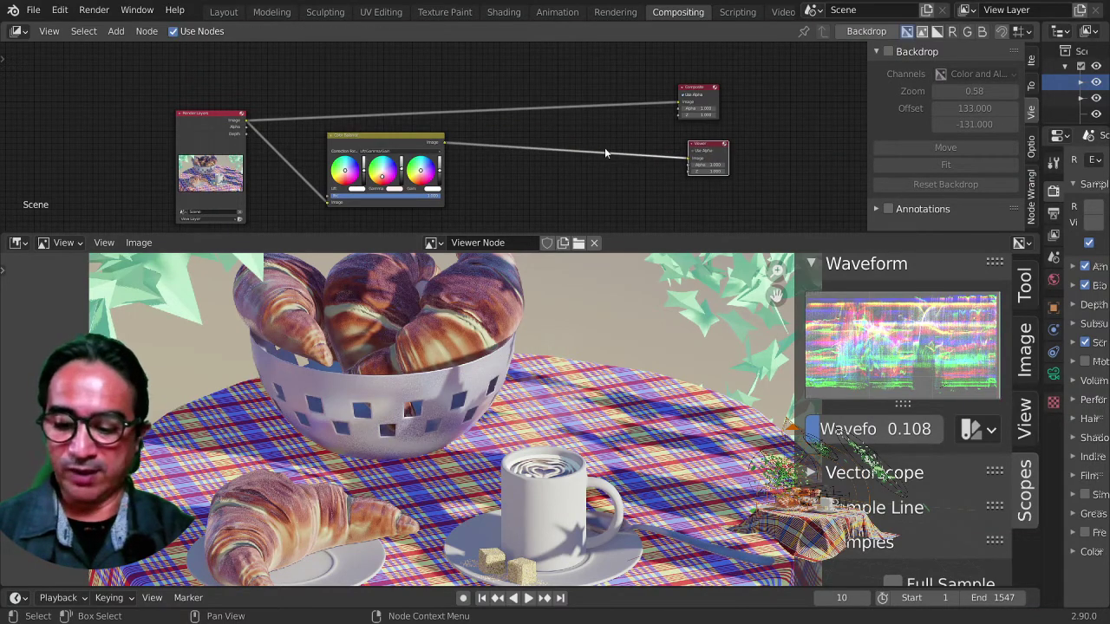
# Preview the raw Render Layers output through the Viewer node, and return the Viewer to the Color Balance output
pyautogui.click(391, 151)
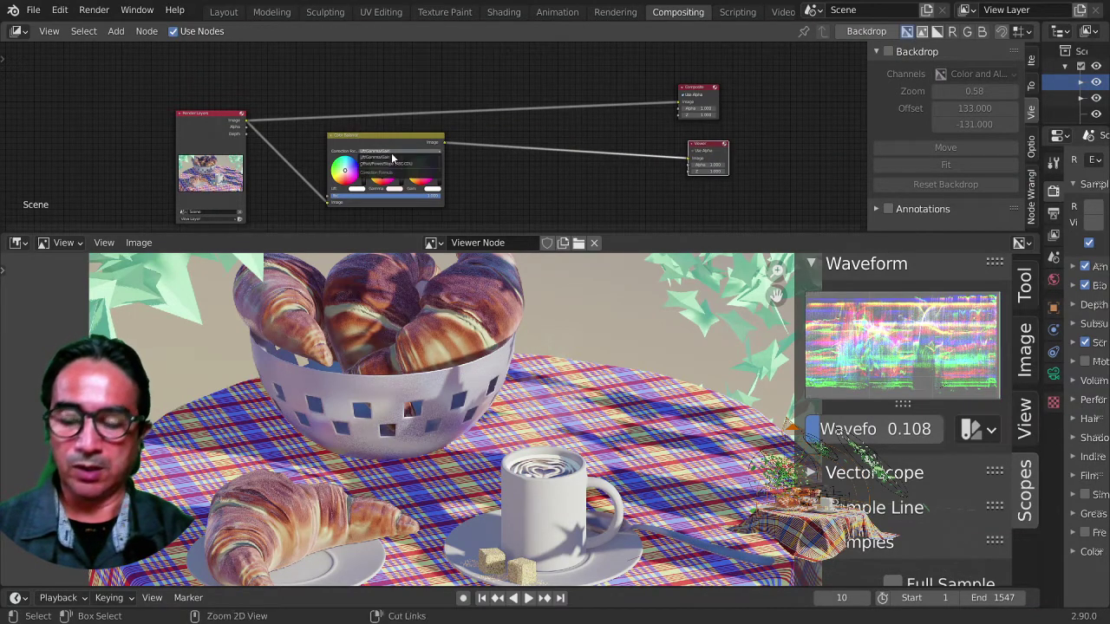
pyautogui.click(393, 150)
pyautogui.click(203, 118)
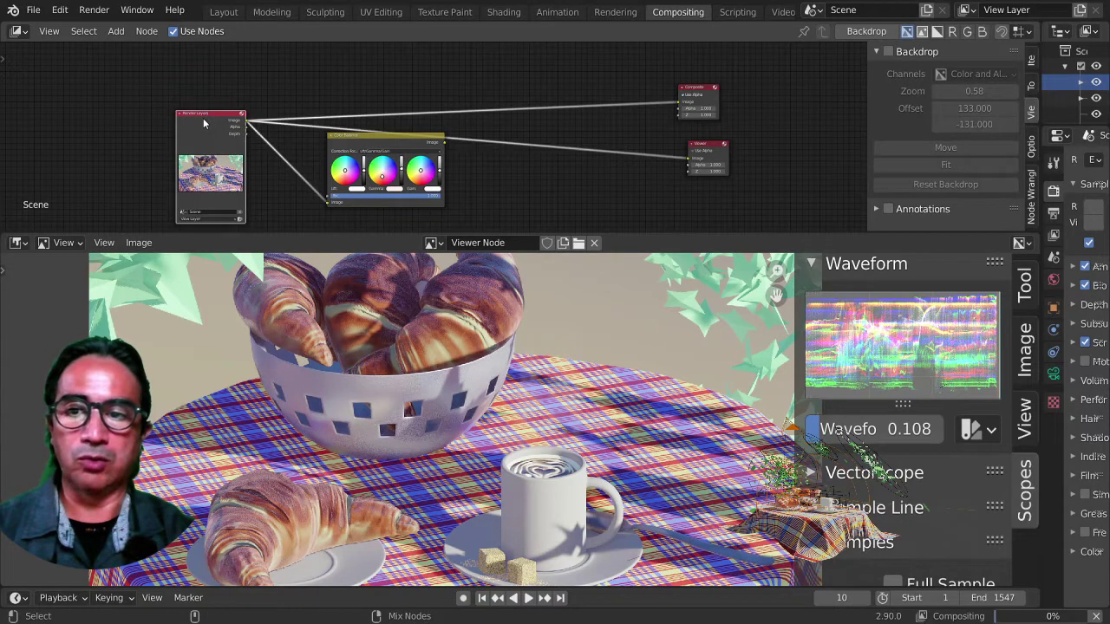
pyautogui.click(403, 137)
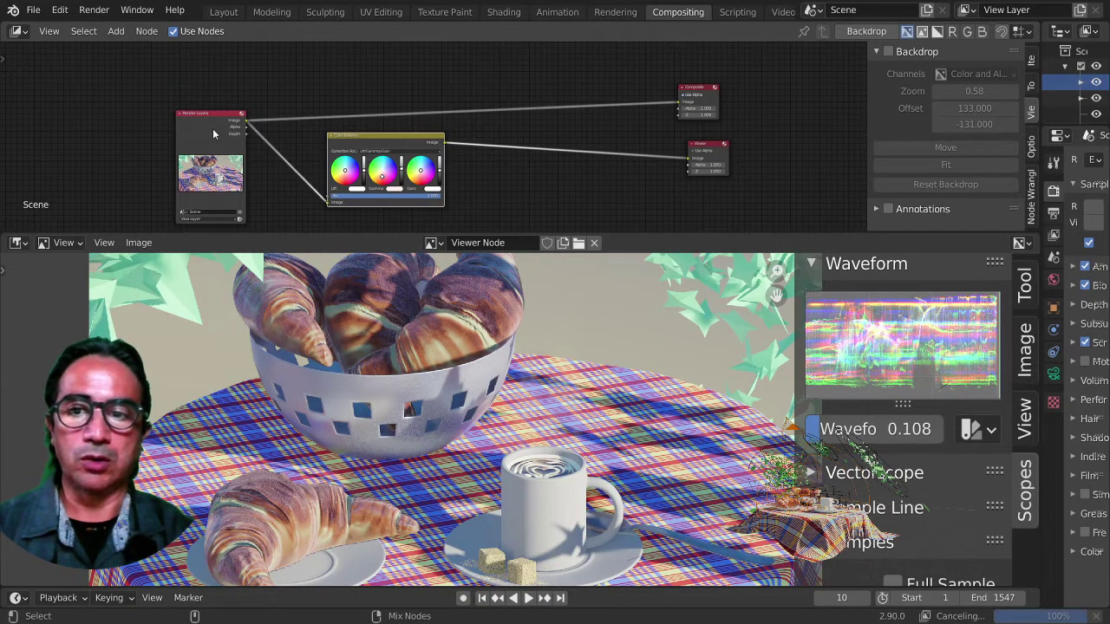
pyautogui.click(710, 147)
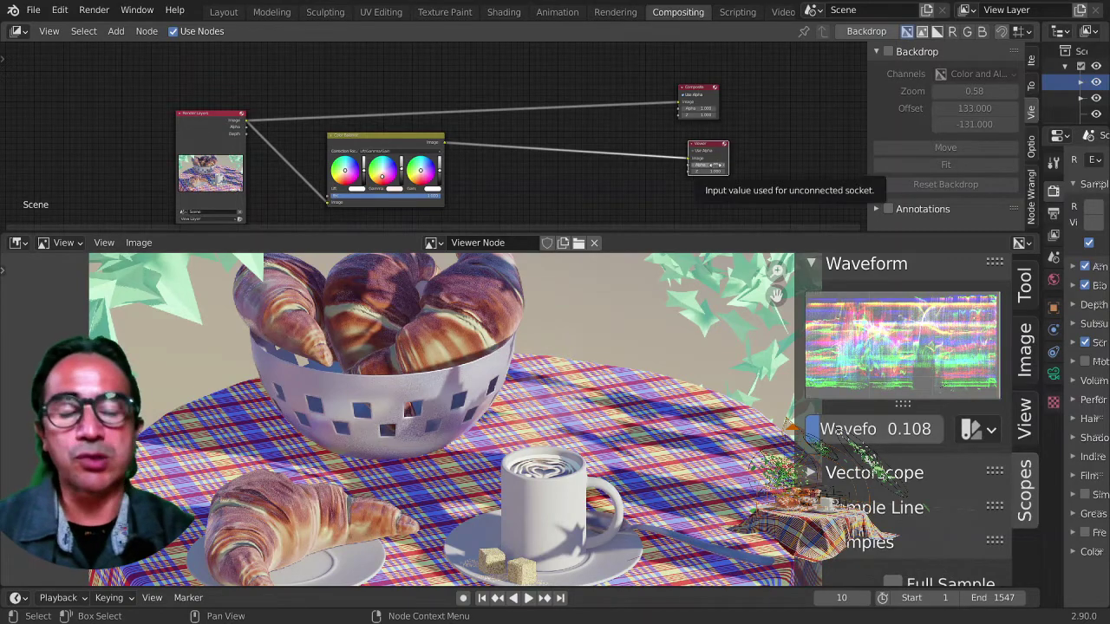
# Enlarge the Image Editor area by shrinking the node editor, with the whole render fitted in view
pyautogui.scroll(-3, 685, 407)
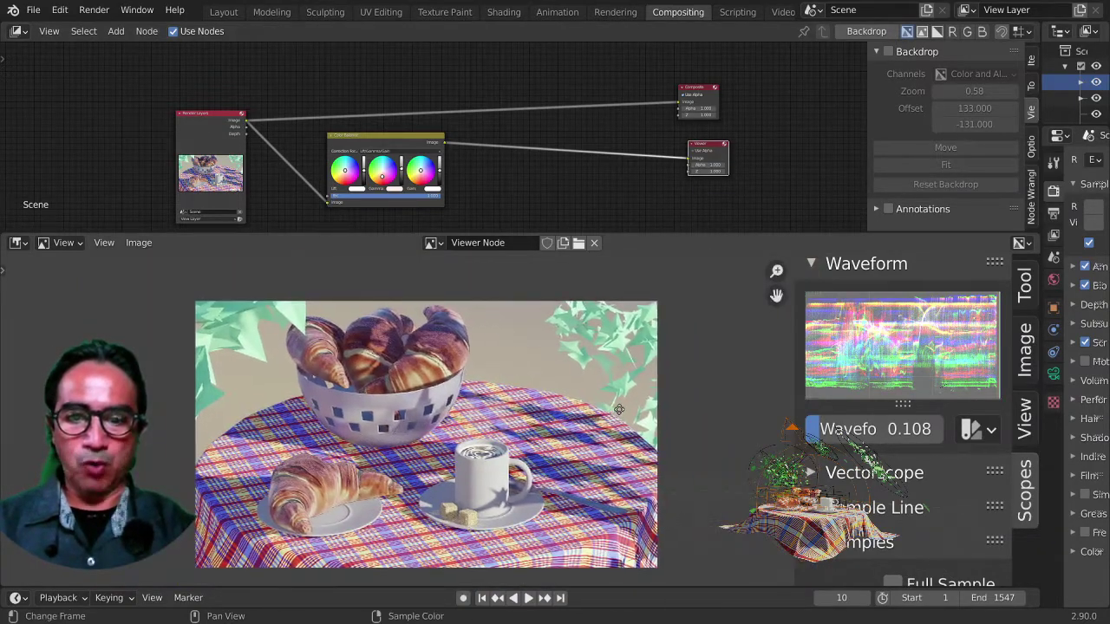
pyautogui.scroll(1, 526, 382)
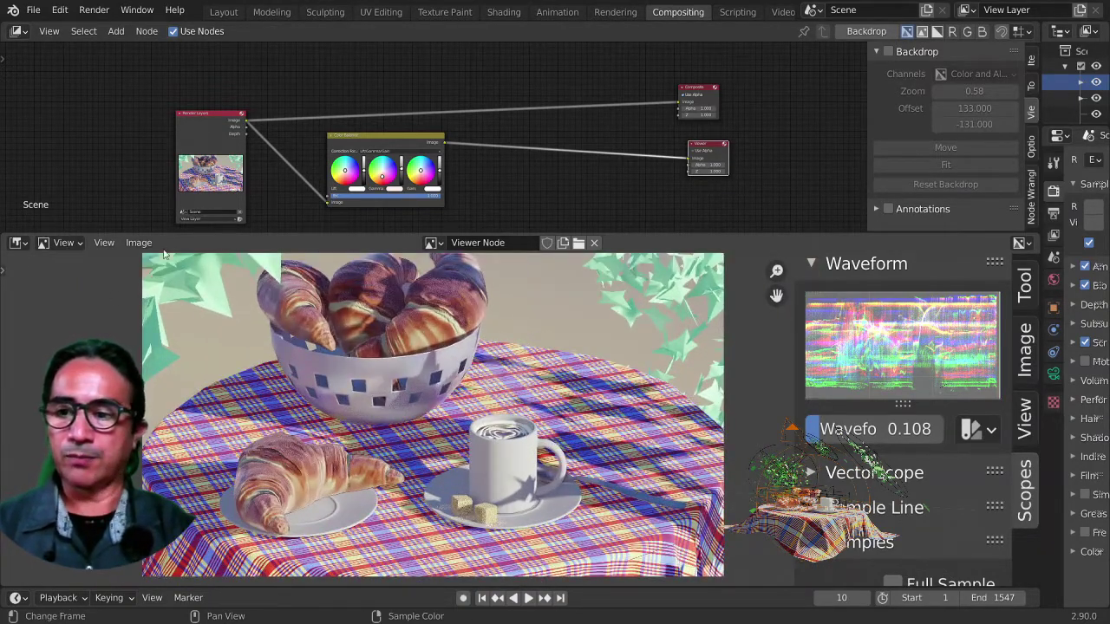
pyautogui.moveTo(335, 230); pyautogui.dragTo(335, 146)
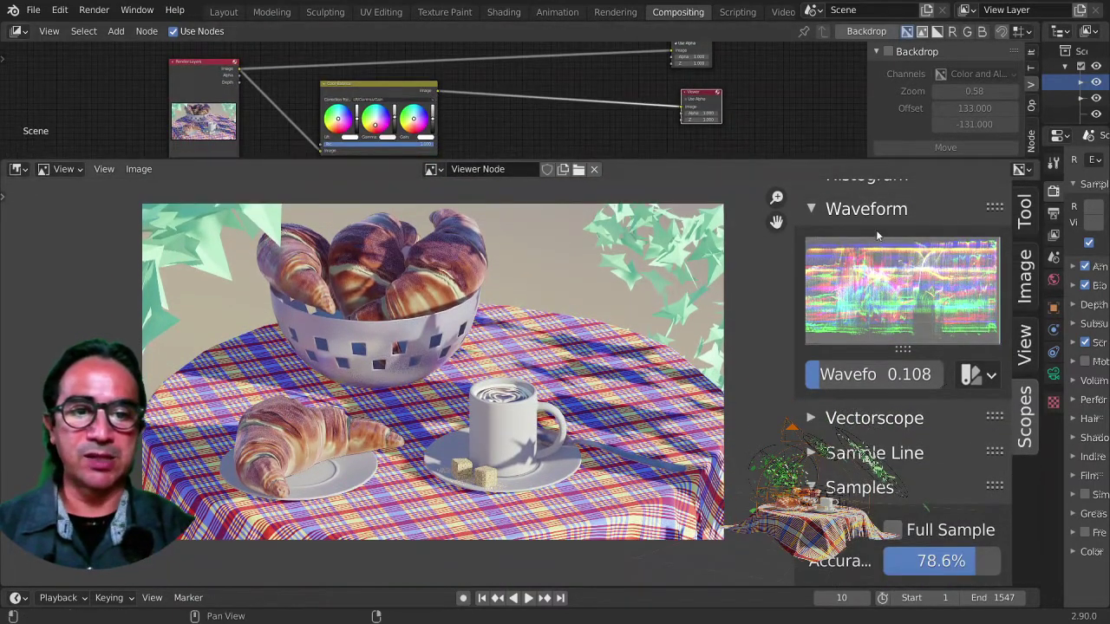
# Collapse and reopen the Waveform scope, and lower the scope sampling accuracy to 29.3%
pyautogui.click(814, 209)
pyautogui.keyDown('ctrl'); pyautogui.moveTo(915, 294); pyautogui.dragTo(966, 387, button='middle'); pyautogui.keyUp('ctrl')
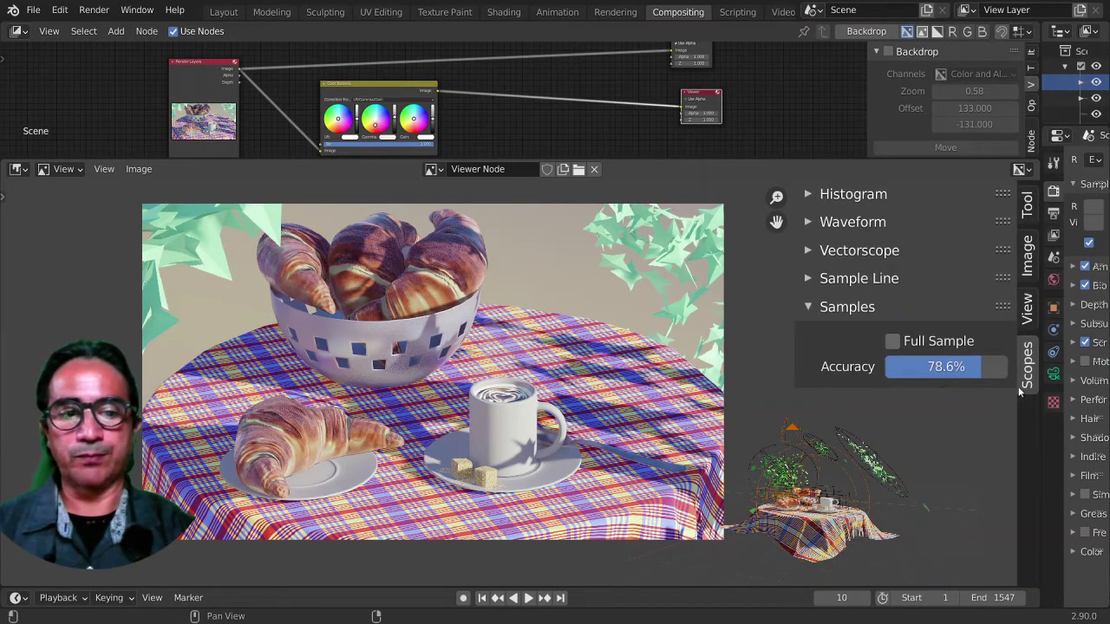
pyautogui.click(808, 224)
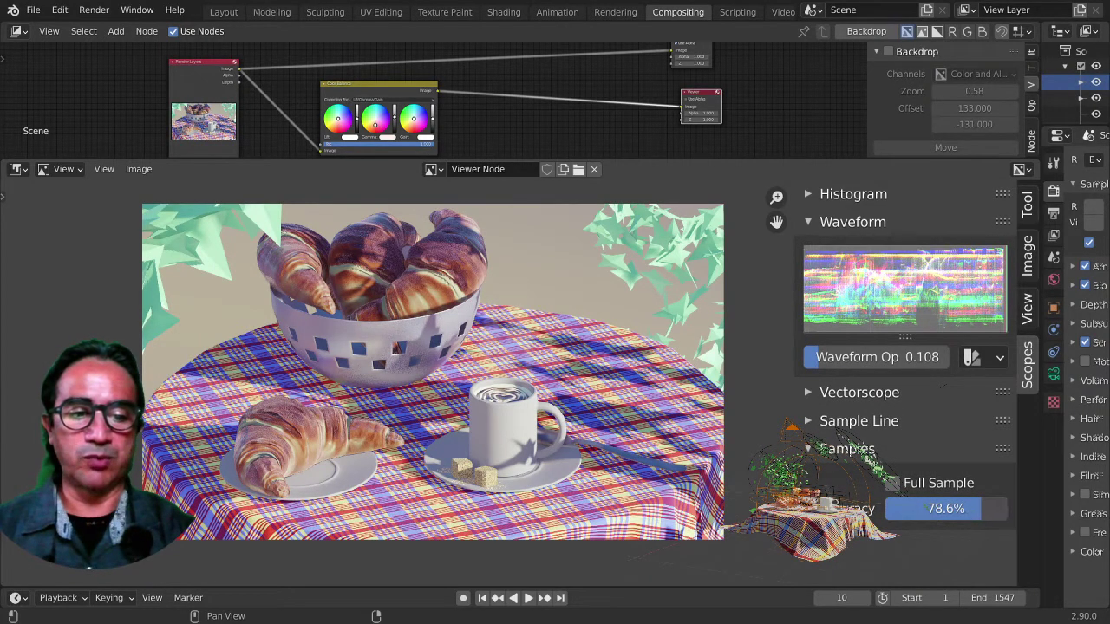
pyautogui.moveTo(981, 509); pyautogui.dragTo(921, 509)
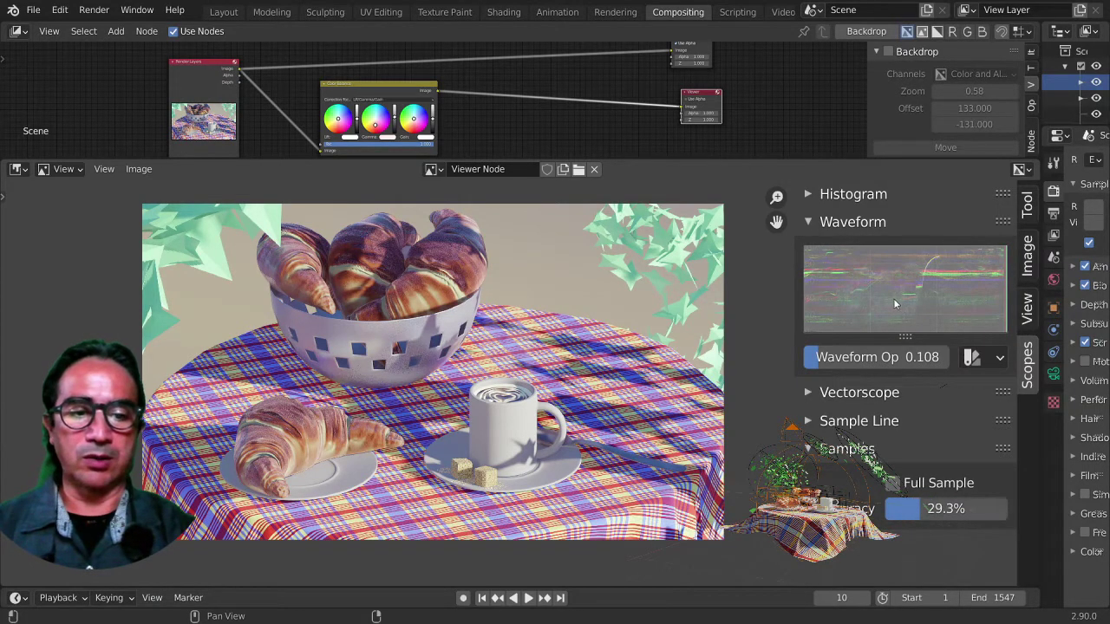
# Try a waveform opacity of 0.014 and restore it to 0.108
pyautogui.keyDown('ctrl'); pyautogui.moveTo(893, 324); pyautogui.dragTo(909, 303, button='middle'); pyautogui.keyUp('ctrl')
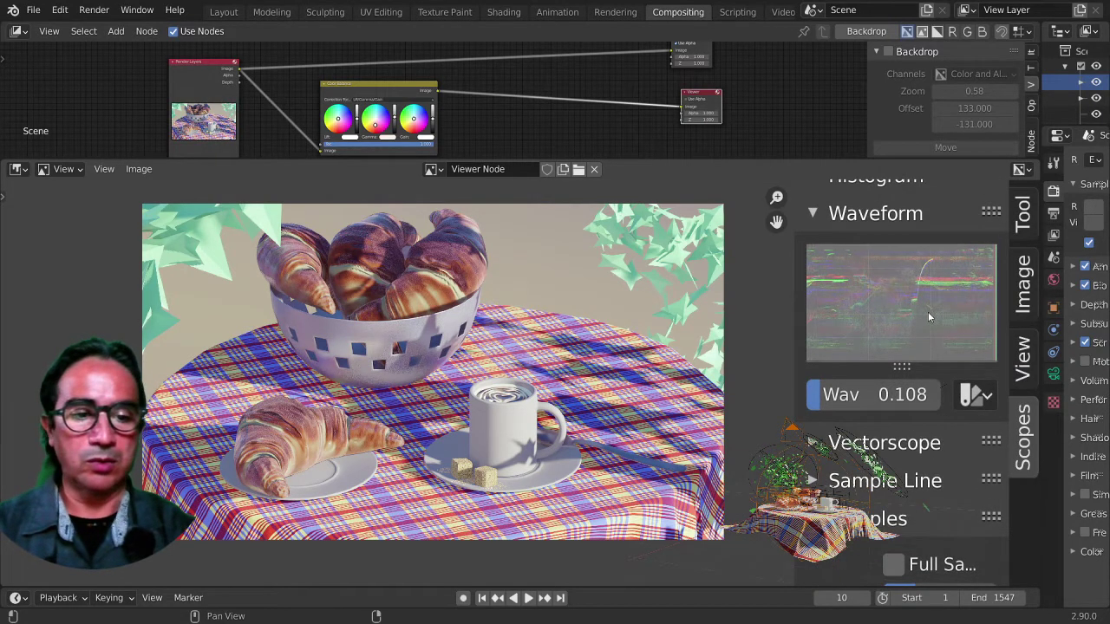
pyautogui.scroll(1, 926, 314)
pyautogui.scroll(-2, 921, 364)
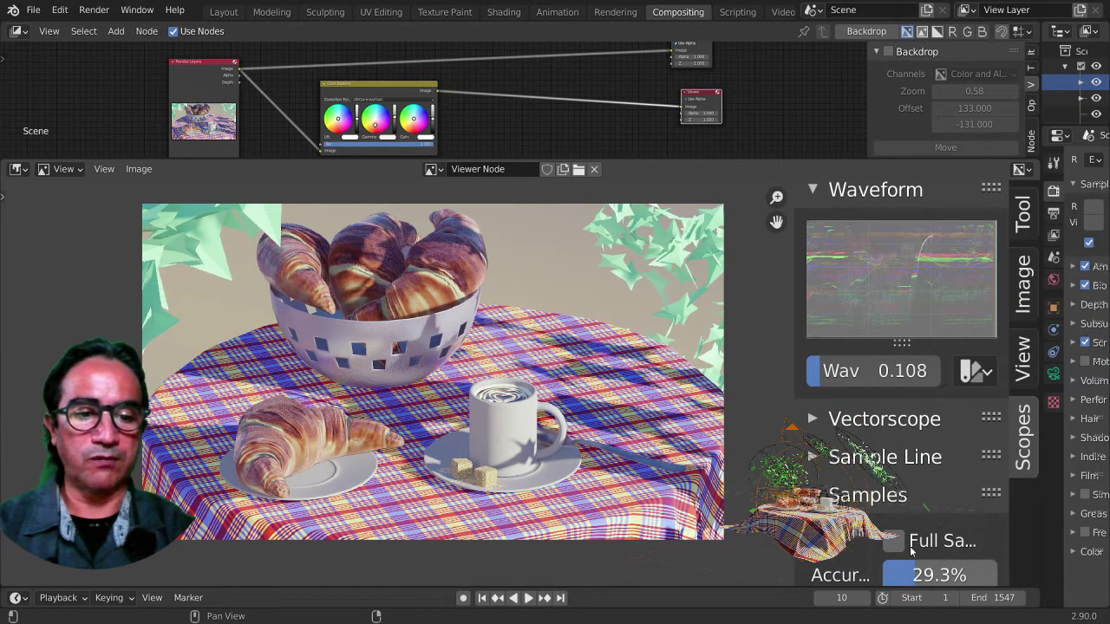
pyautogui.moveTo(902, 371); pyautogui.dragTo(864, 372)
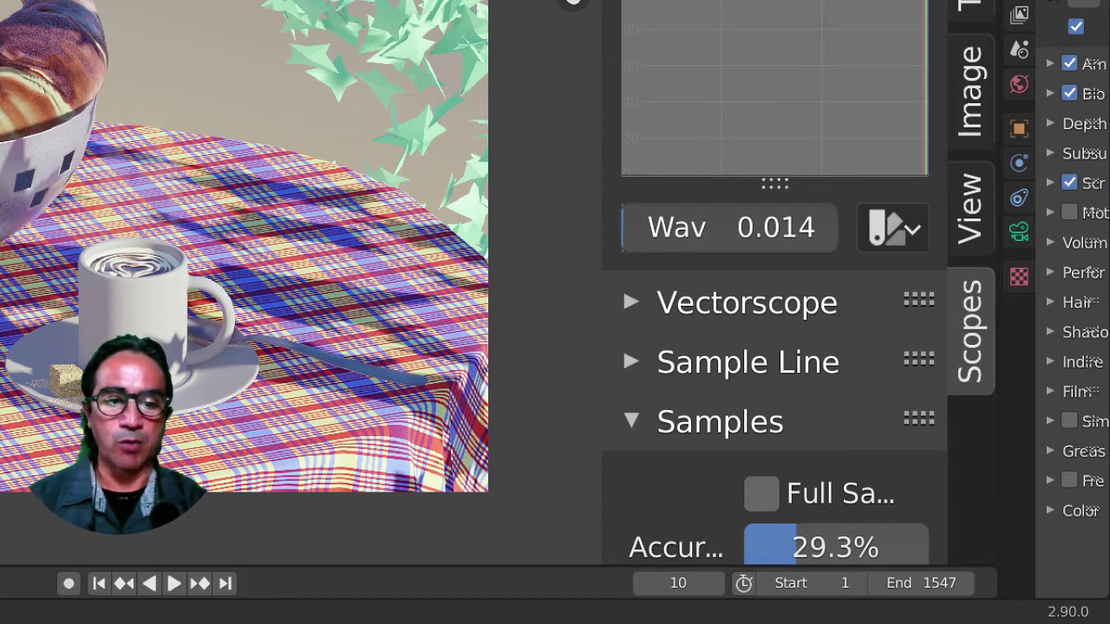
pyautogui.moveTo(729, 228); pyautogui.dragTo(748, 227)
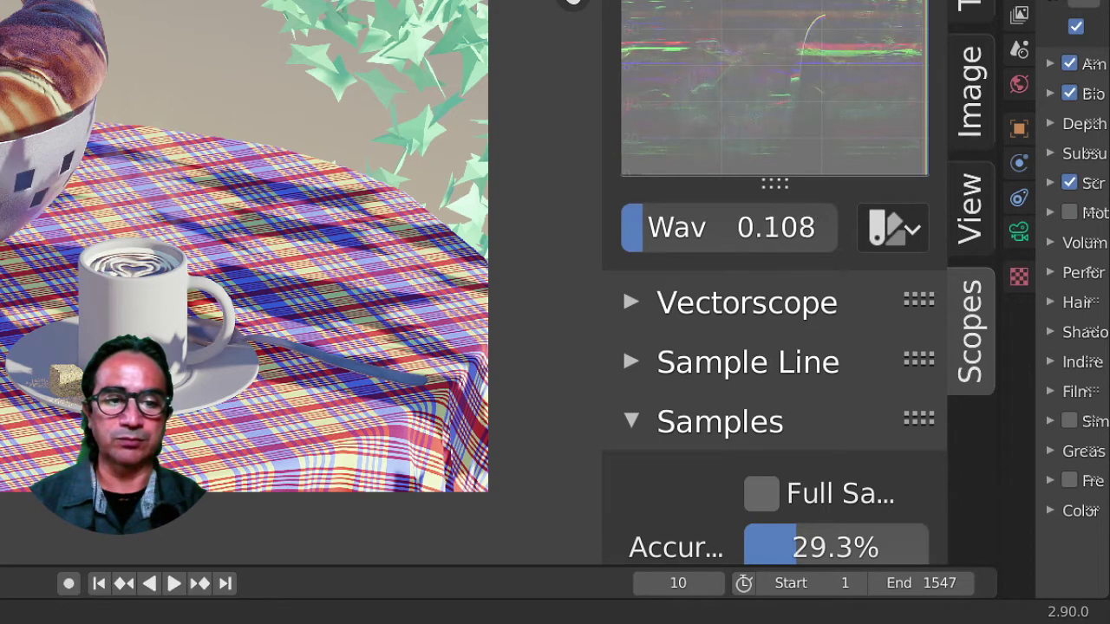
# Switch the Waveform scope's display mode to Luma
pyautogui.scroll(3, 805, 32)
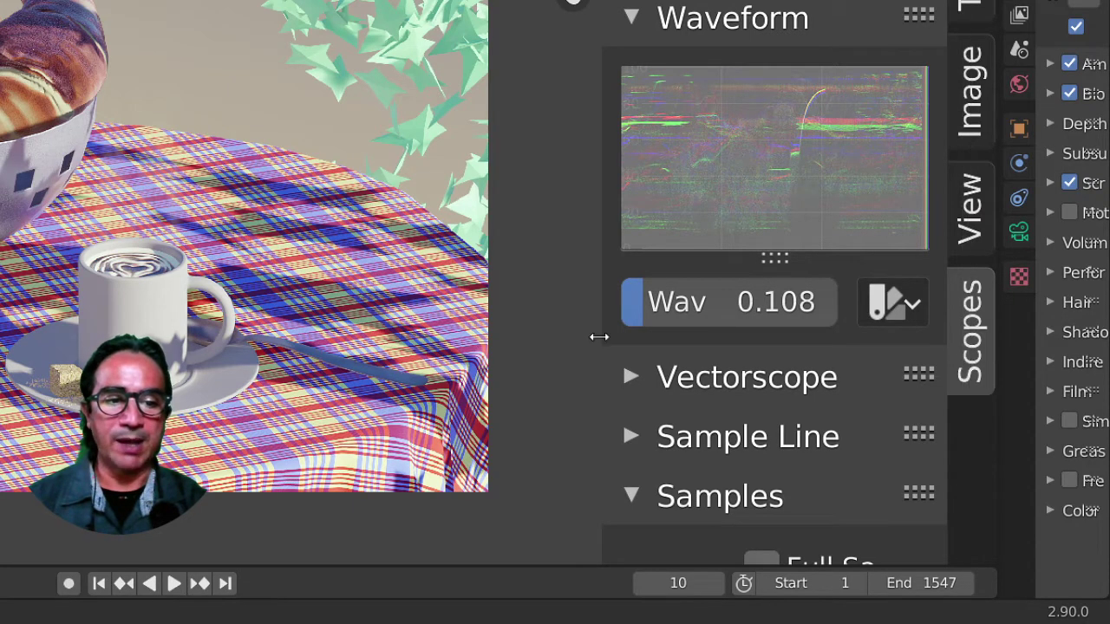
pyautogui.click(876, 307)
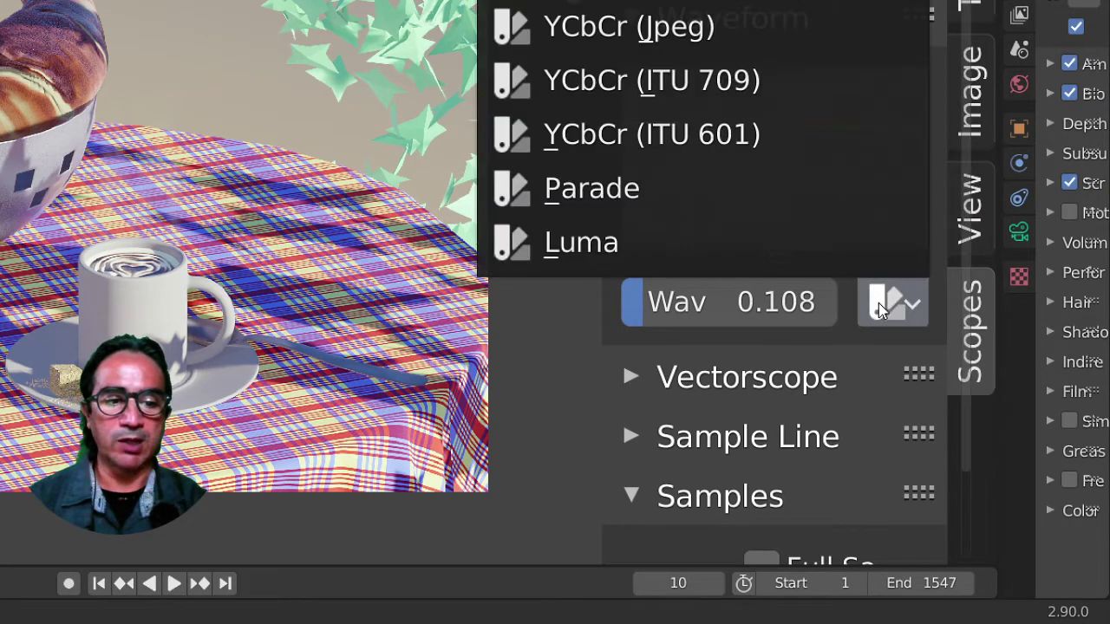
pyautogui.click(584, 248)
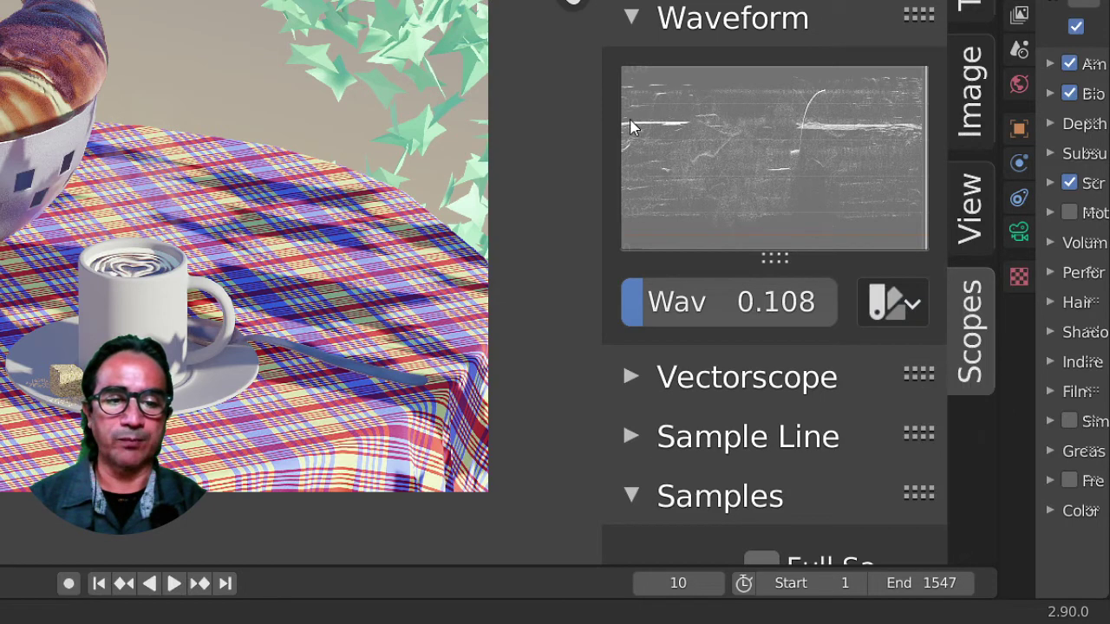
pyautogui.scroll(-2, 796, 119)
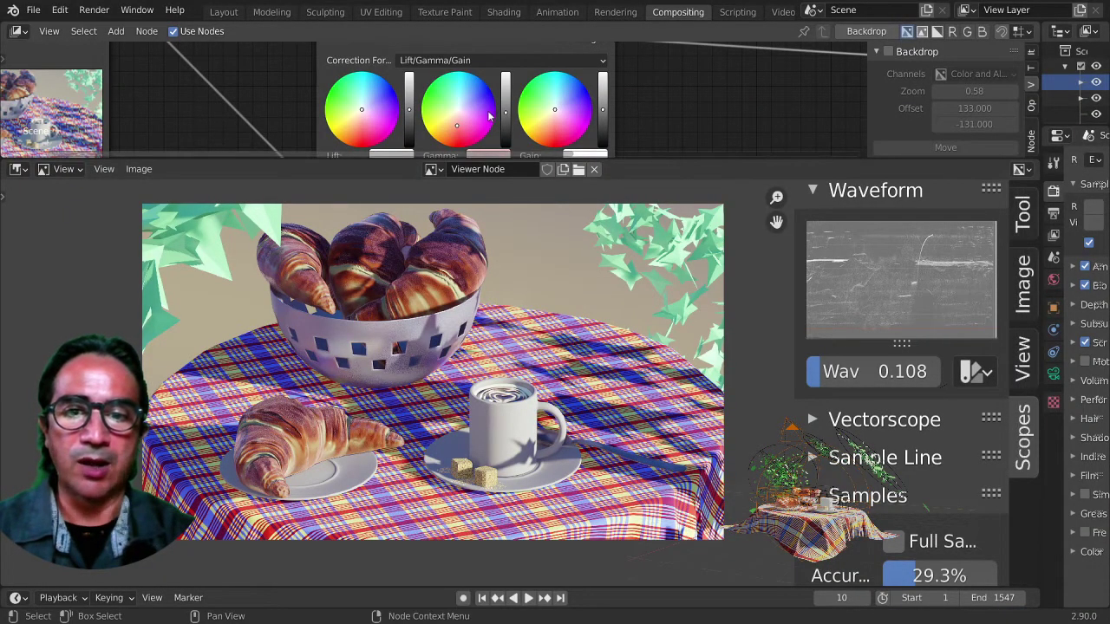
# Raise the Color Balance node's Gamma brightness slightly and lower its Gain brightness slightly
pyautogui.moveTo(507, 113); pyautogui.dragTo(506, 96)
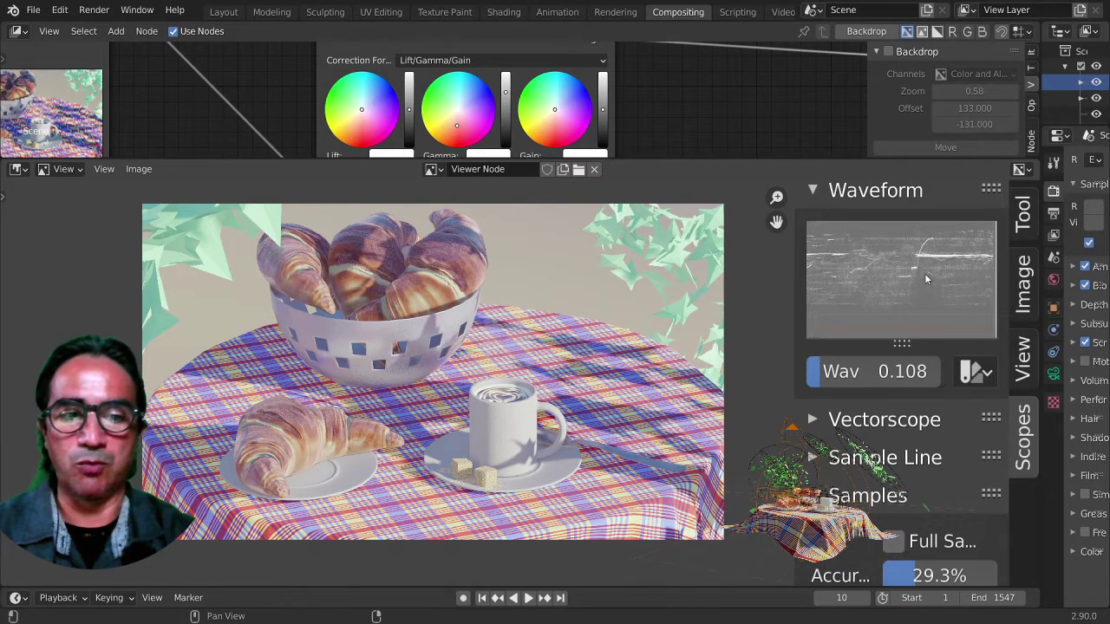
pyautogui.moveTo(505, 119); pyautogui.dragTo(507, 105)
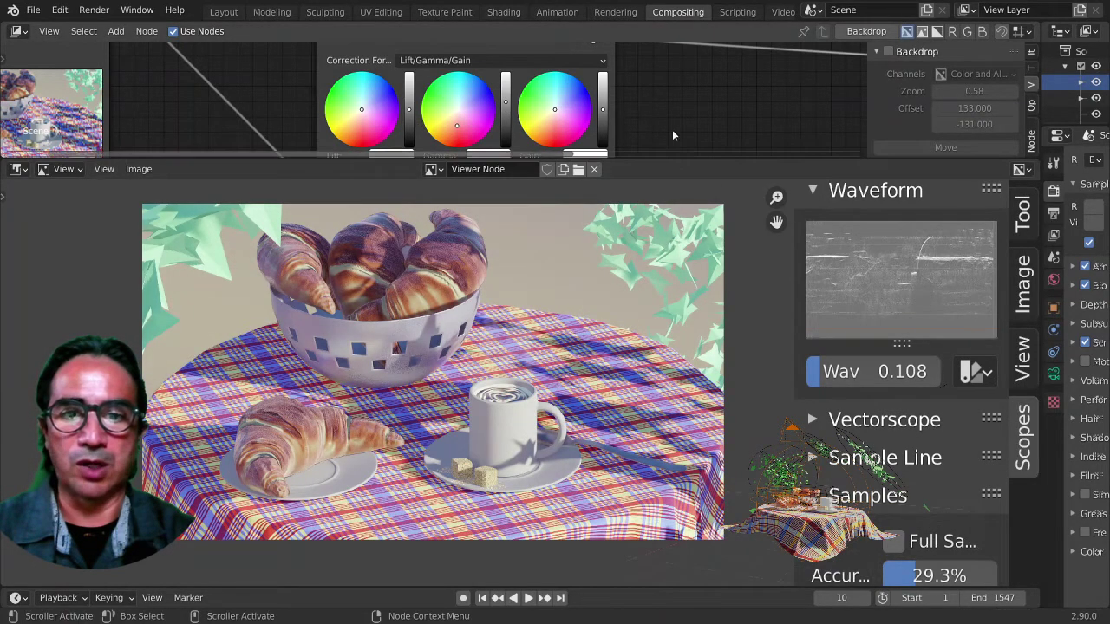
pyautogui.click(605, 115)
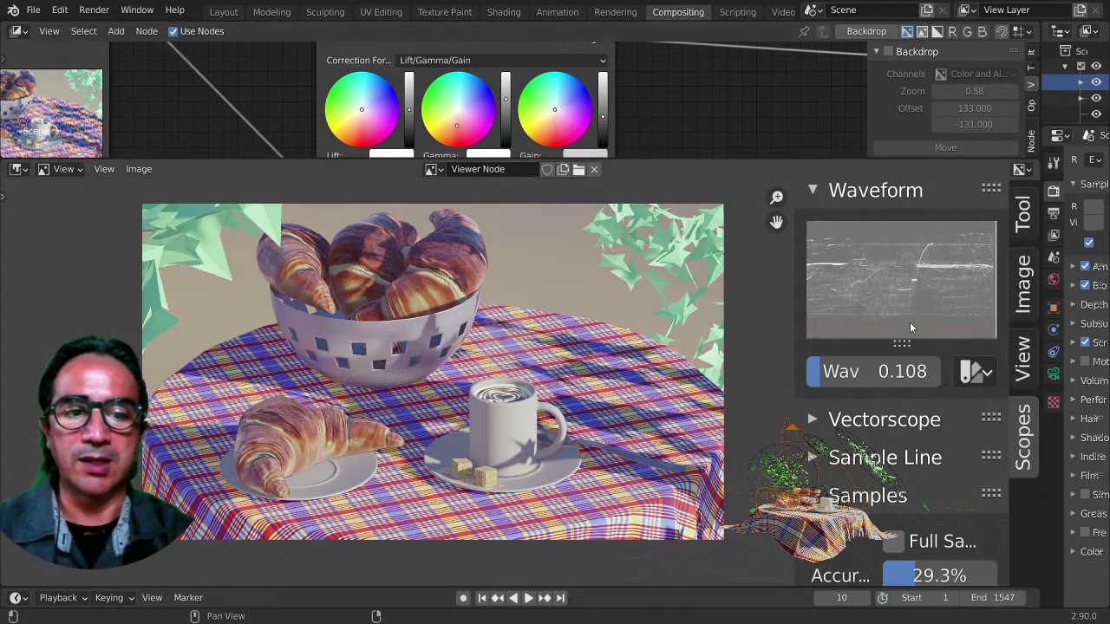
# Lower the Color Balance node's Lift brightness very slightly to darken the shadows, checking the waveform and render
pyautogui.click(410, 115)
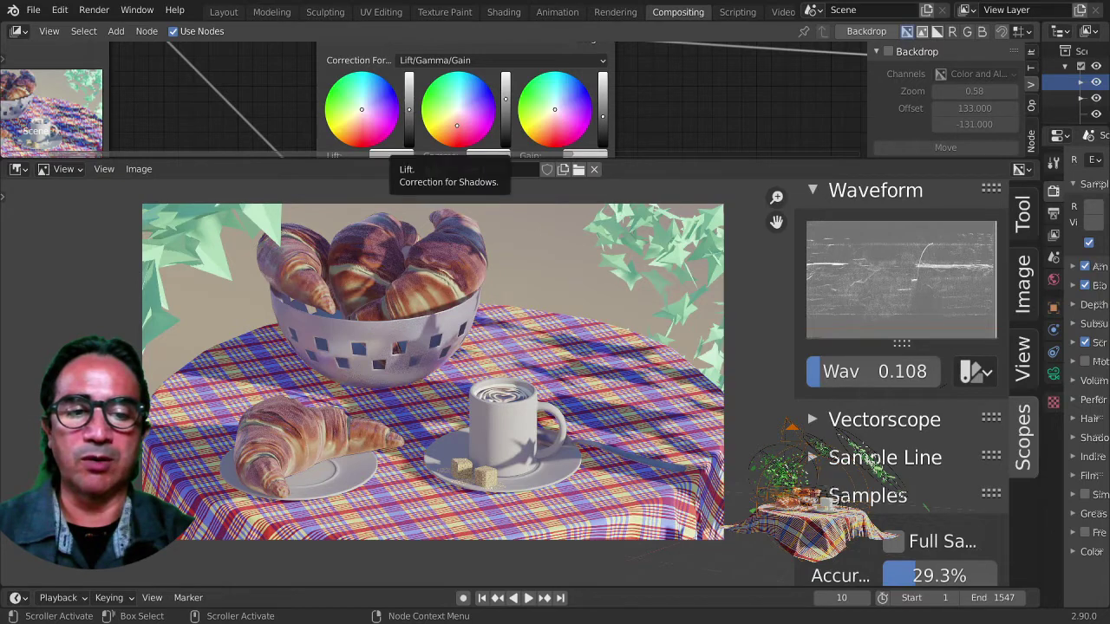
pyautogui.click(410, 113)
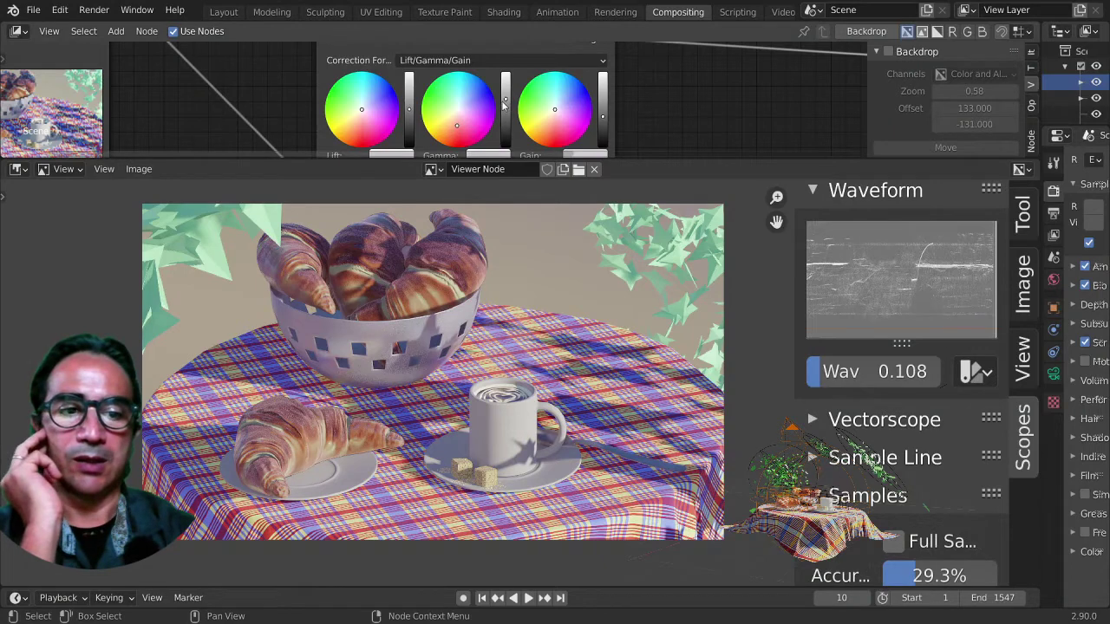
pyautogui.moveTo(504, 366); pyautogui.dragTo(486, 368, button='middle')
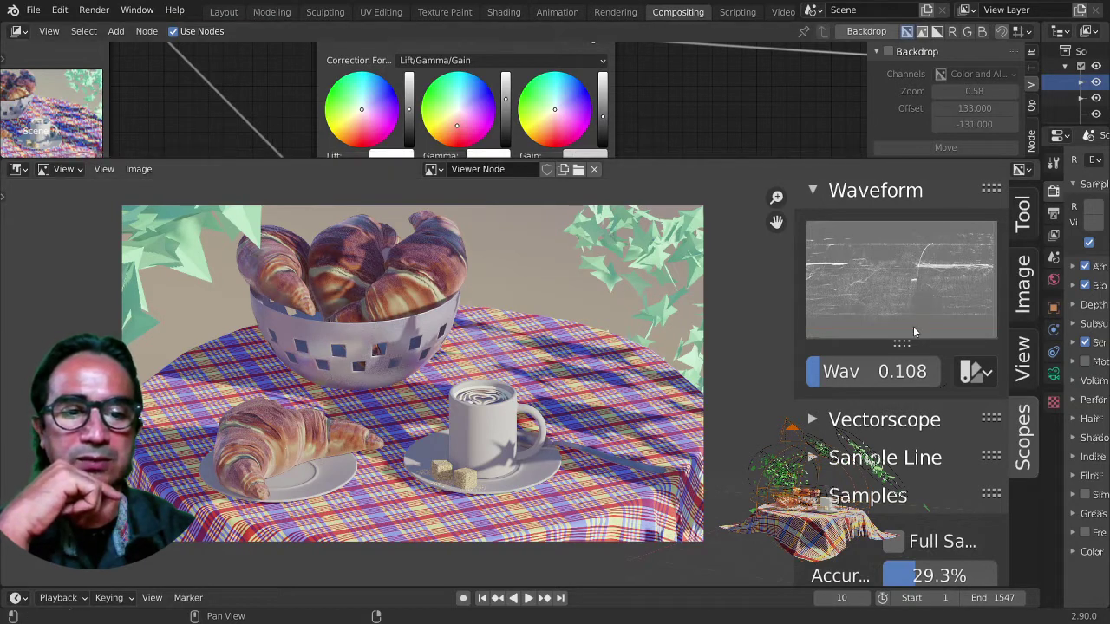
pyautogui.click(410, 113)
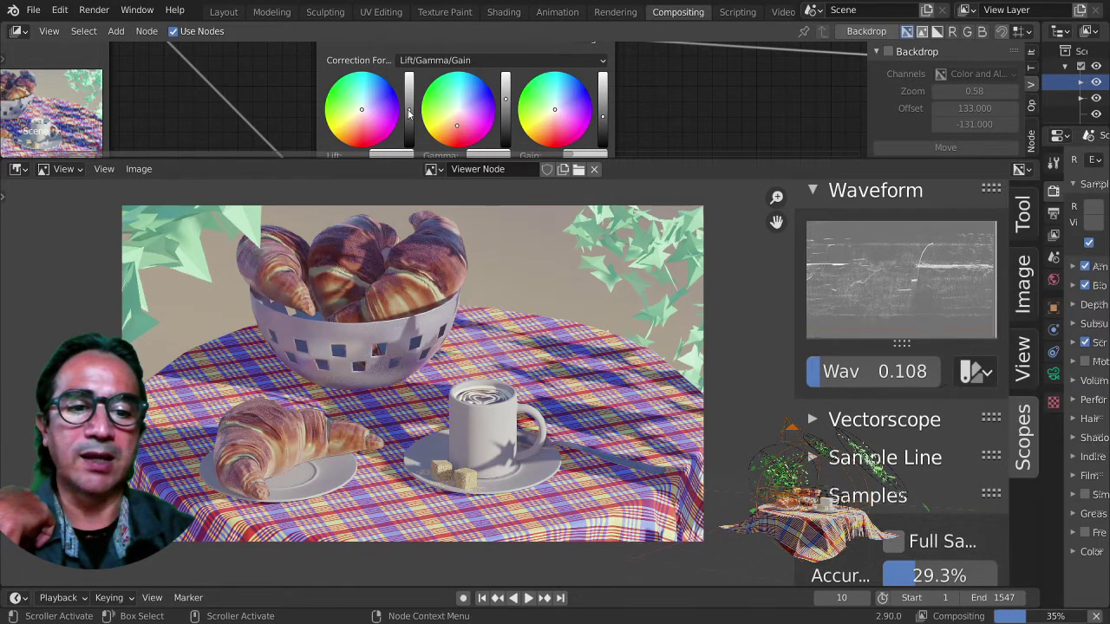
pyautogui.click(411, 117)
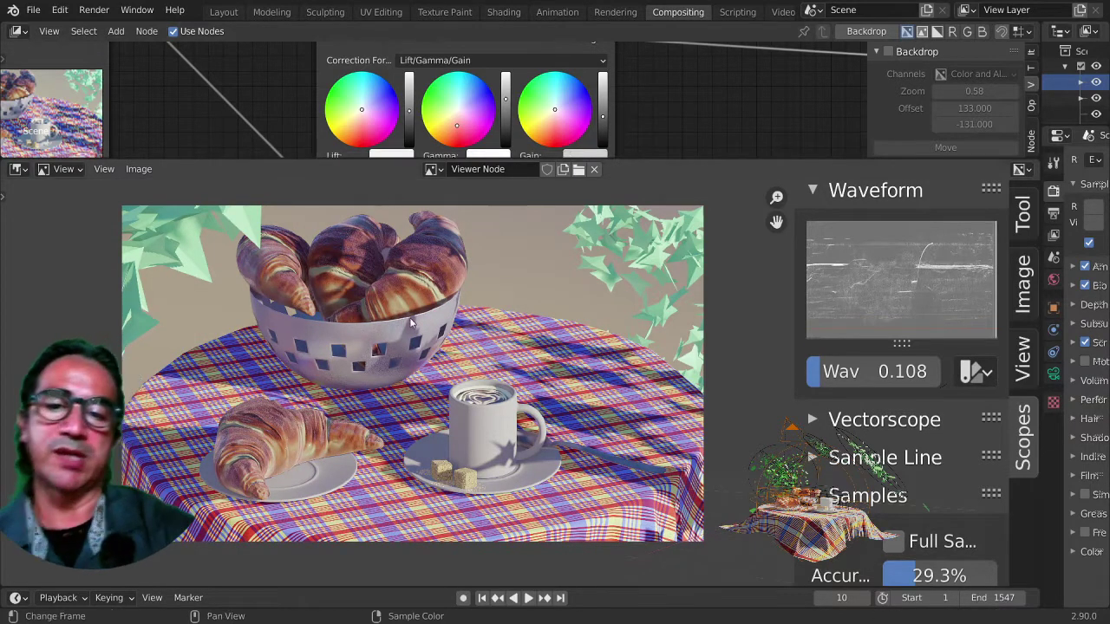
# Move the Color Balance node's Gamma tint from its red offset back close to the neutral centre of the wheel
pyautogui.scroll(1, 367, 486)
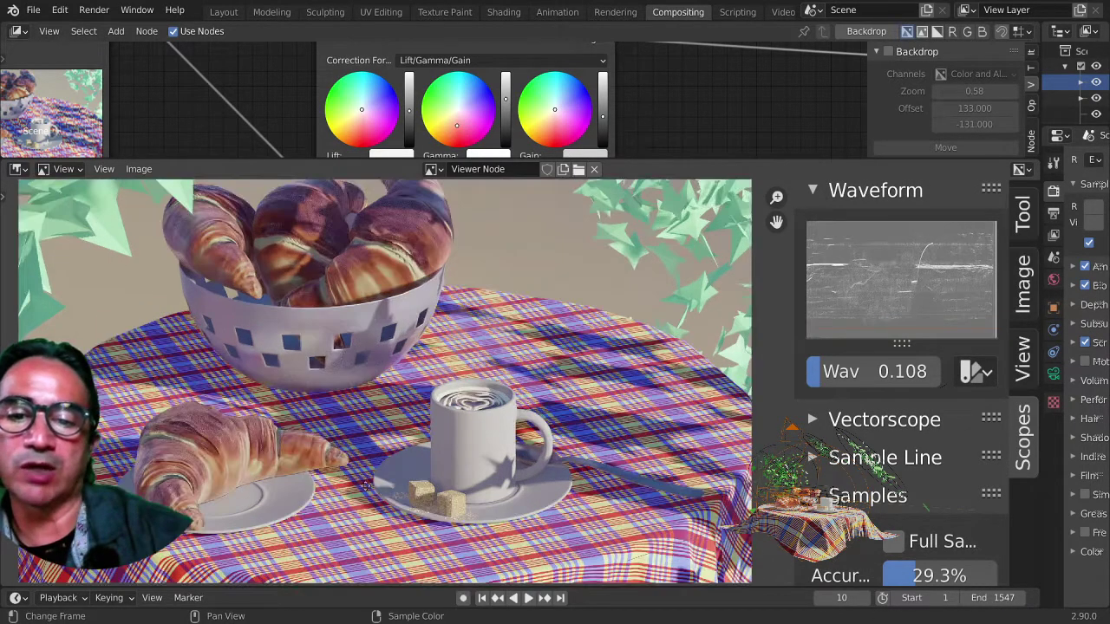
pyautogui.scroll(-2, 366, 485)
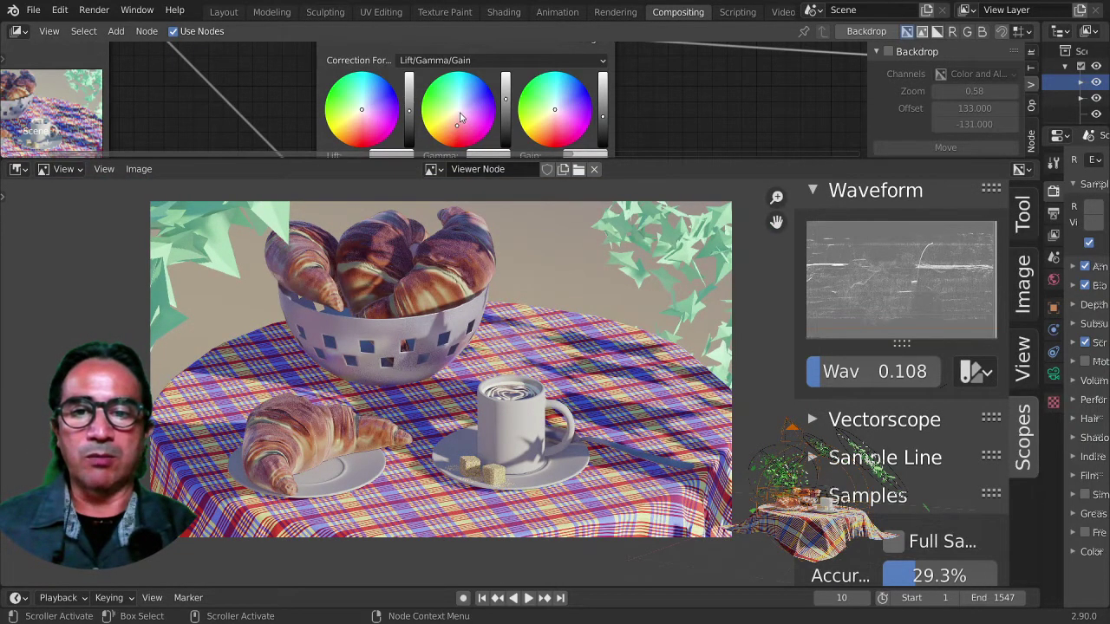
pyautogui.moveTo(457, 125); pyautogui.dragTo(460, 111)
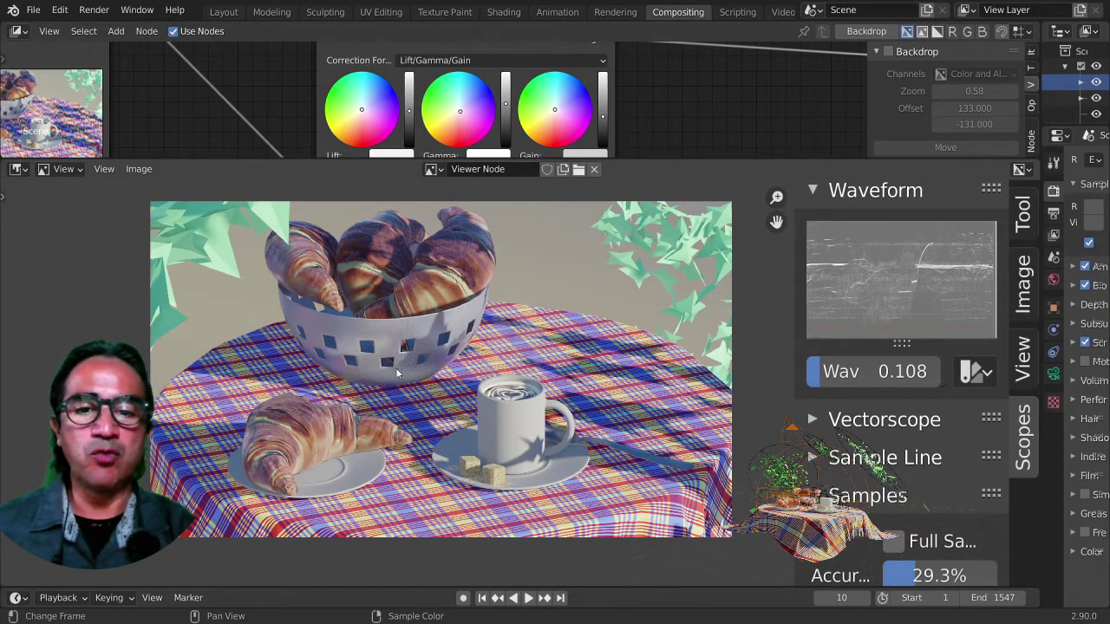
# Collapse the Waveform scope, expand the Vectorscope and widen the scopes sidebar to enlarge it
pyautogui.click(812, 191)
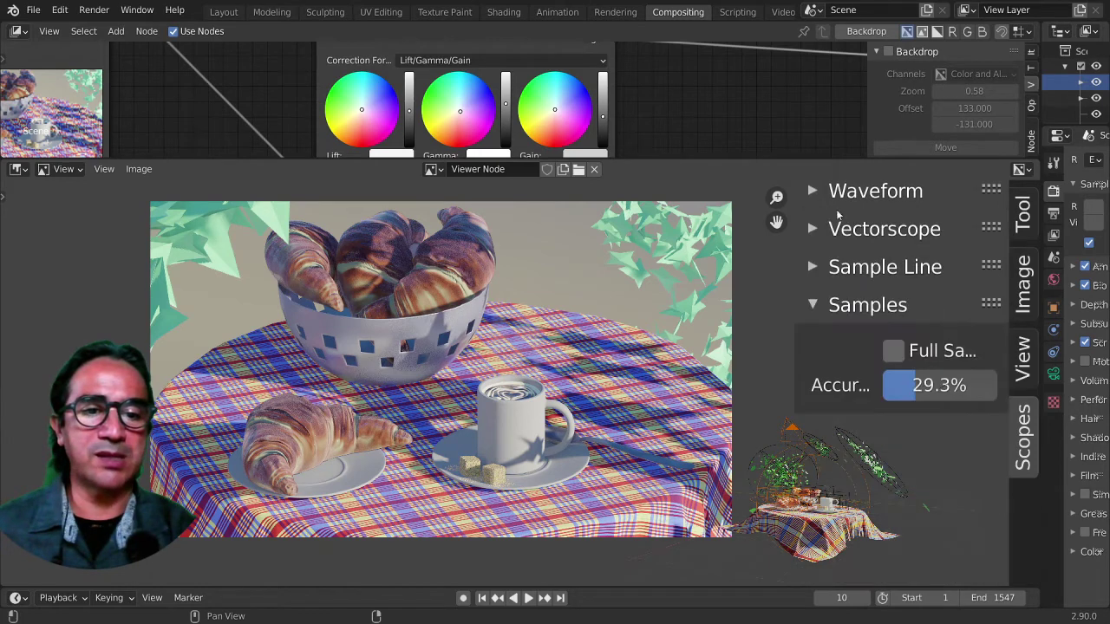
pyautogui.click(812, 230)
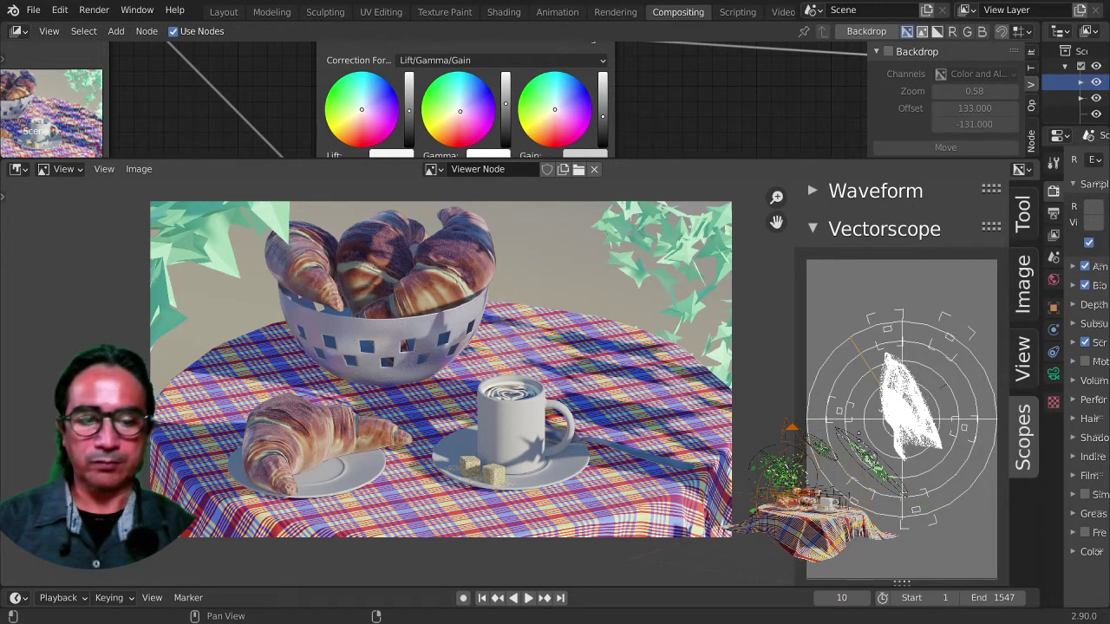
pyautogui.scroll(-3, 859, 352)
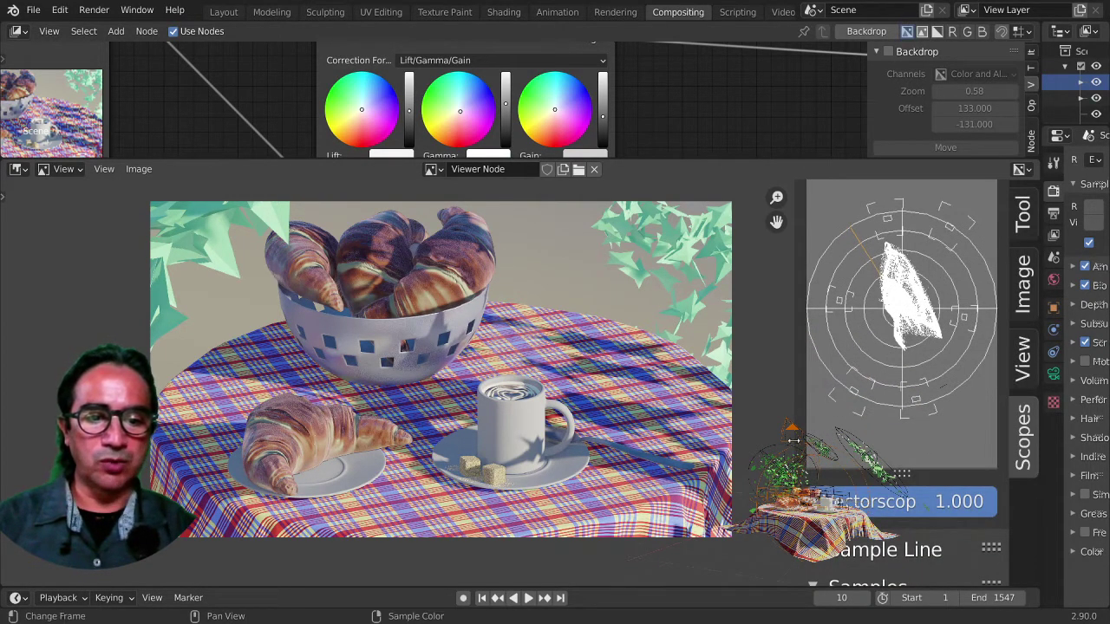
pyautogui.moveTo(793, 441); pyautogui.dragTo(722, 440)
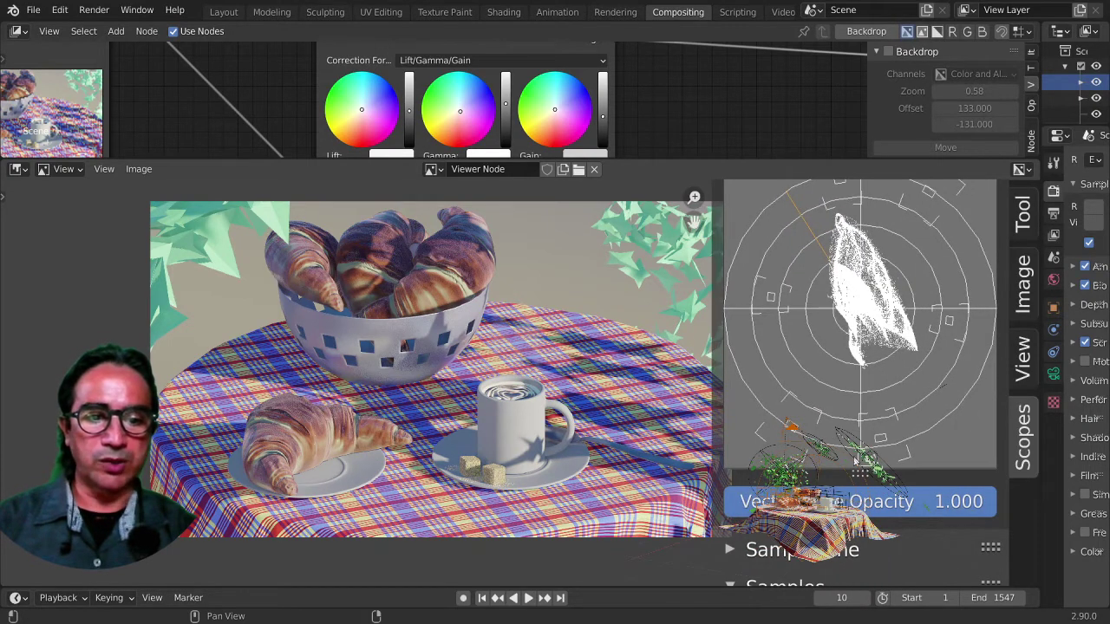
# Lower the scopes' sample accuracy and set the Vectorscope opacity to 0.865 to thin out the plotted points
pyautogui.moveTo(935, 513); pyautogui.dragTo(890, 512)
pyautogui.scroll(-5, 924, 492)
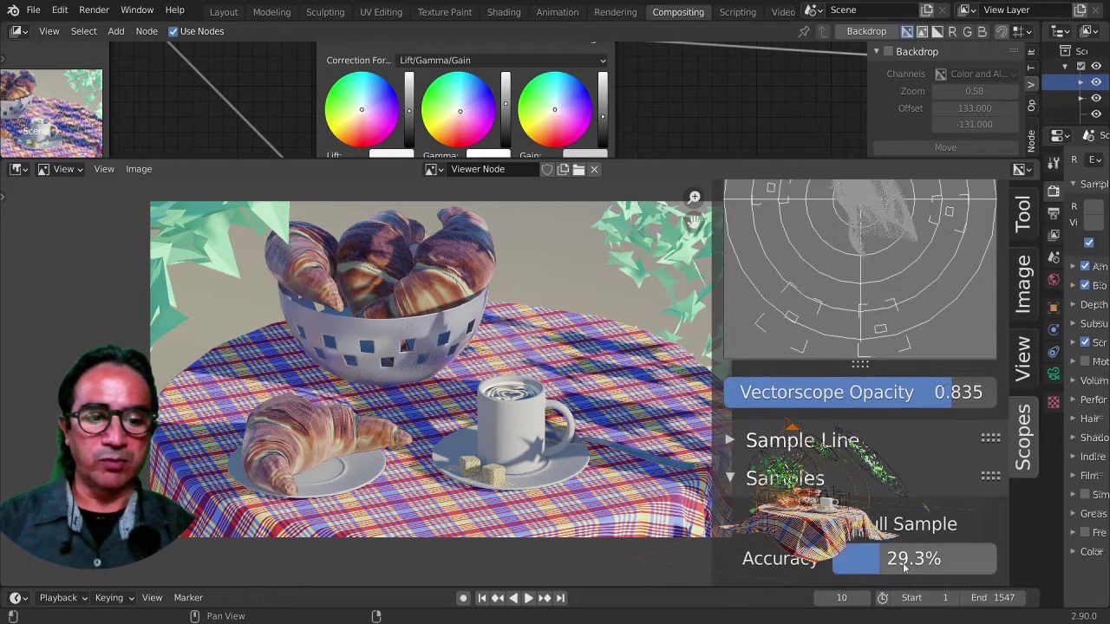
pyautogui.moveTo(880, 559); pyautogui.dragTo(848, 558)
pyautogui.scroll(3, 872, 297)
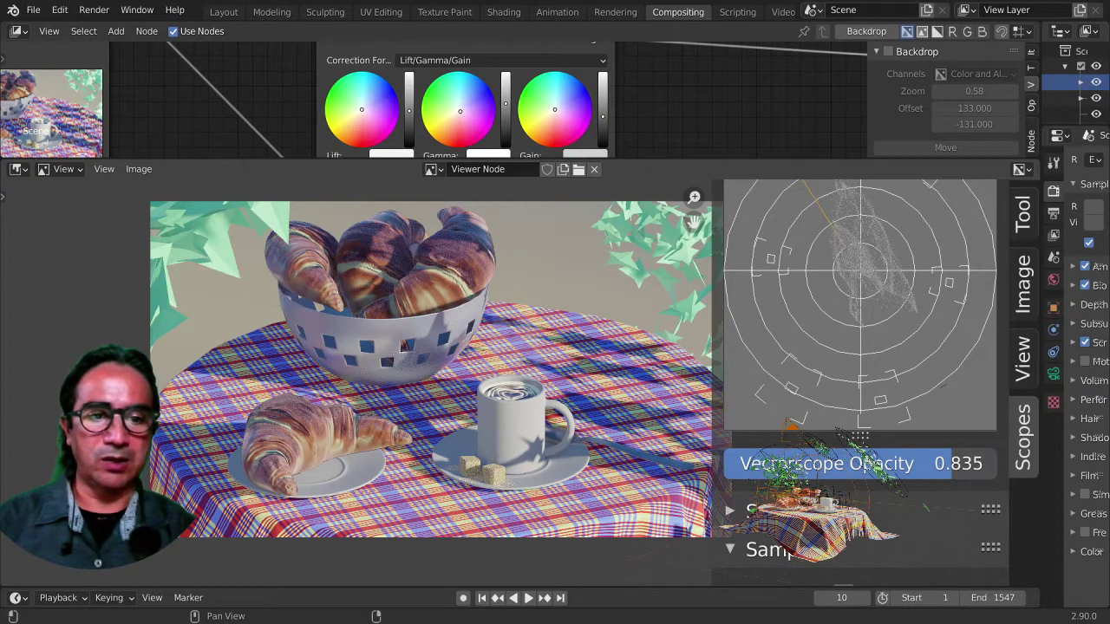
pyautogui.click(854, 463)
pyautogui.click(974, 491)
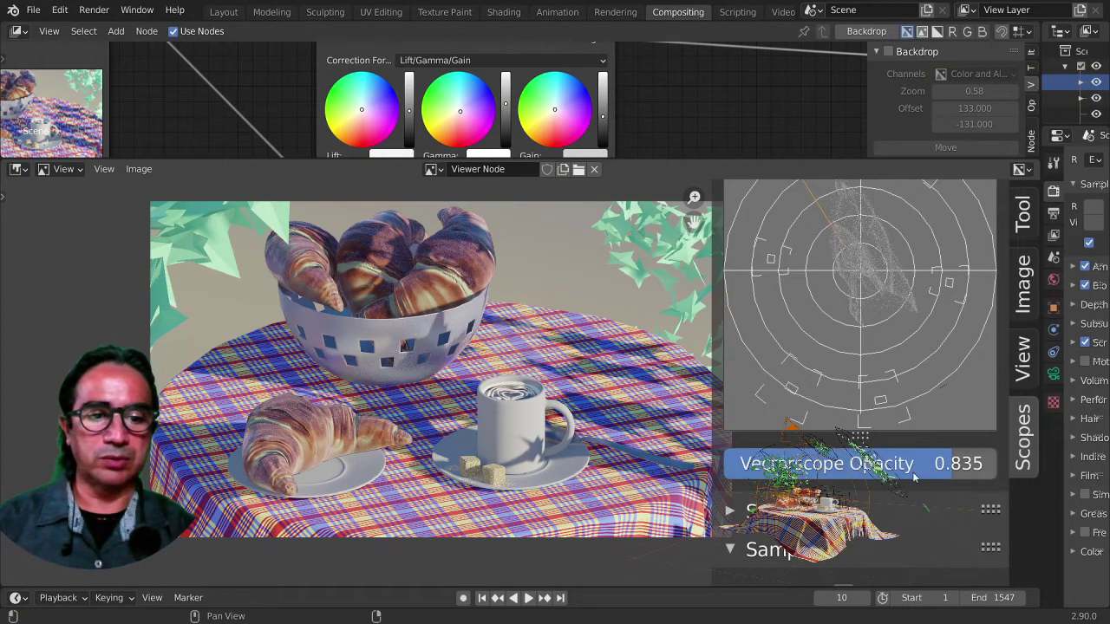
pyautogui.moveTo(902, 468); pyautogui.dragTo(912, 468)
pyautogui.scroll(3, 829, 272)
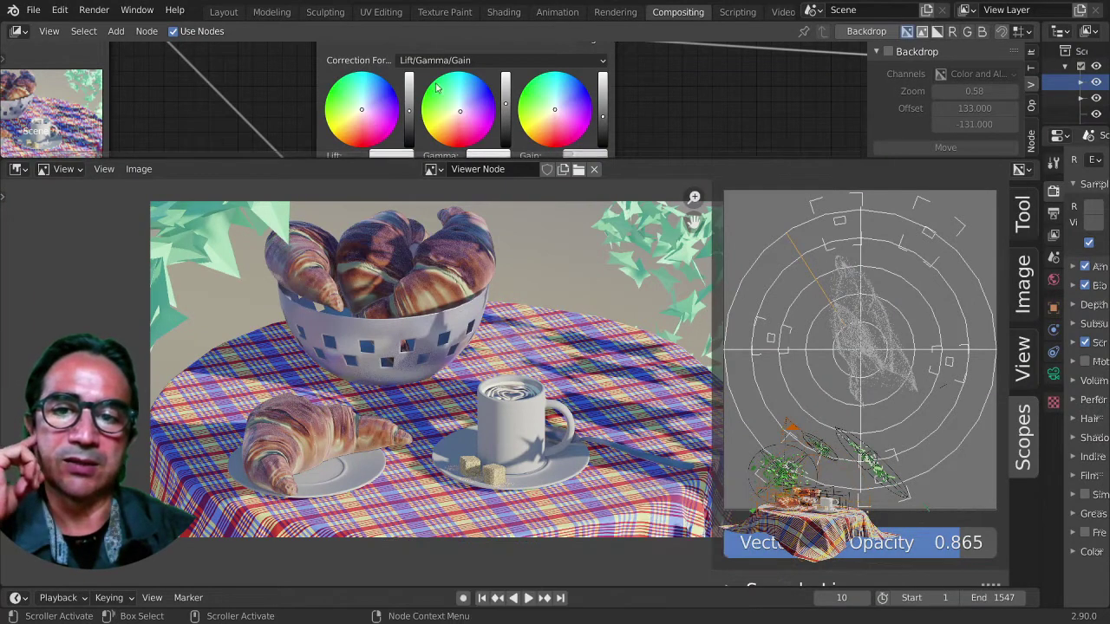
# Try Gamma tints towards green, red and blue in the Color Balance node, comparing their effect on the vectorscope
pyautogui.keyDown('shift'); pyautogui.scroll(-2, 459, 88); pyautogui.keyUp('shift')
pyautogui.keyDown('shift'); pyautogui.scroll(2, 460, 87); pyautogui.keyUp('shift')
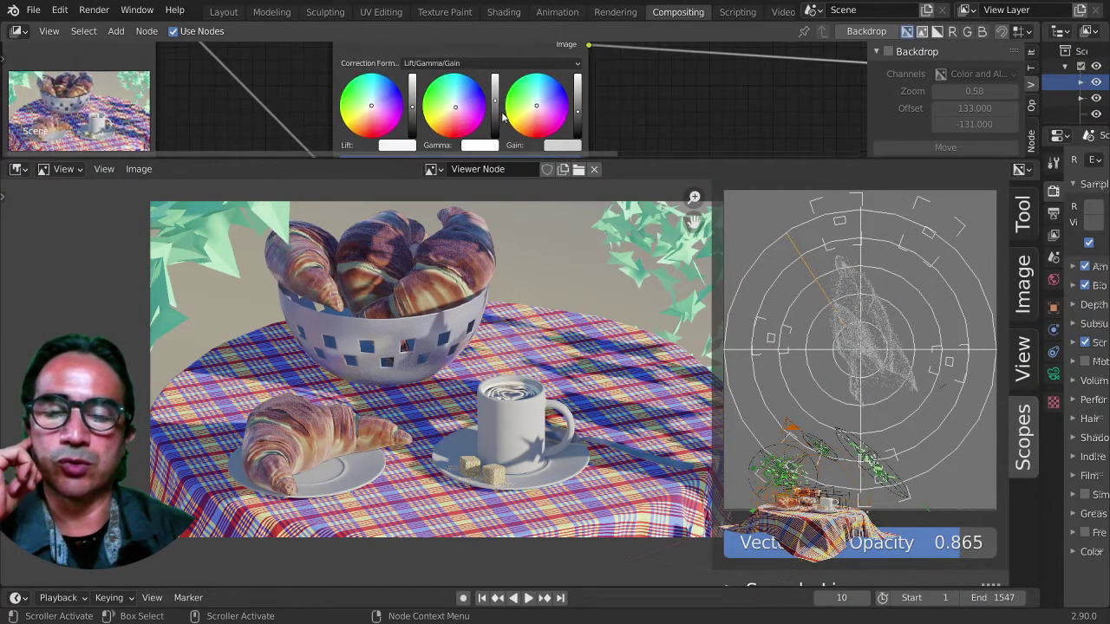
pyautogui.scroll(2, 498, 117)
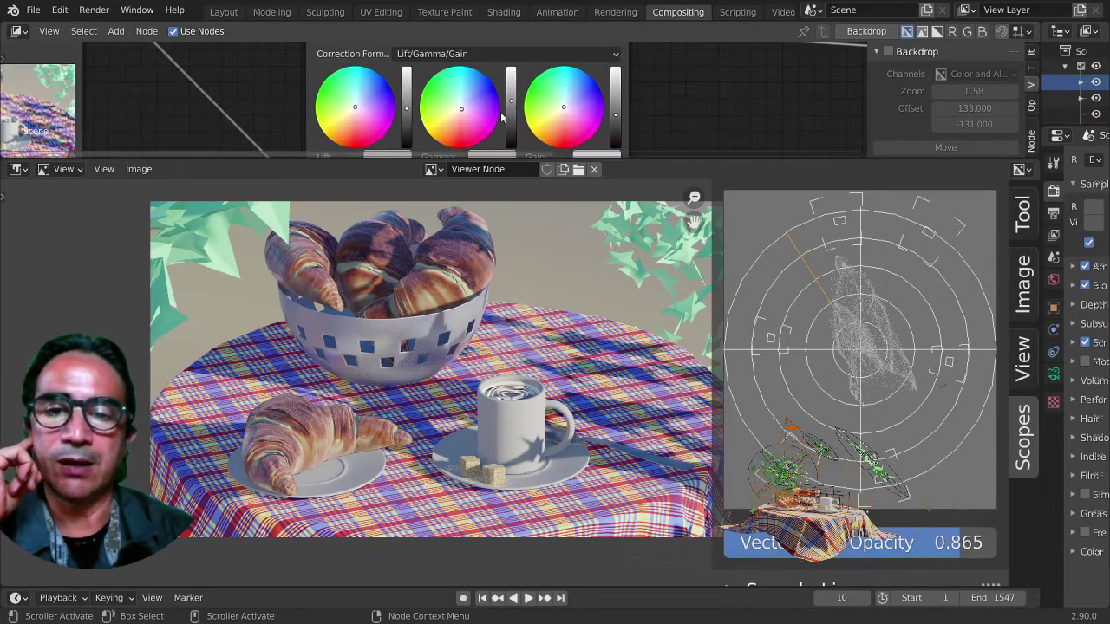
pyautogui.click(445, 103)
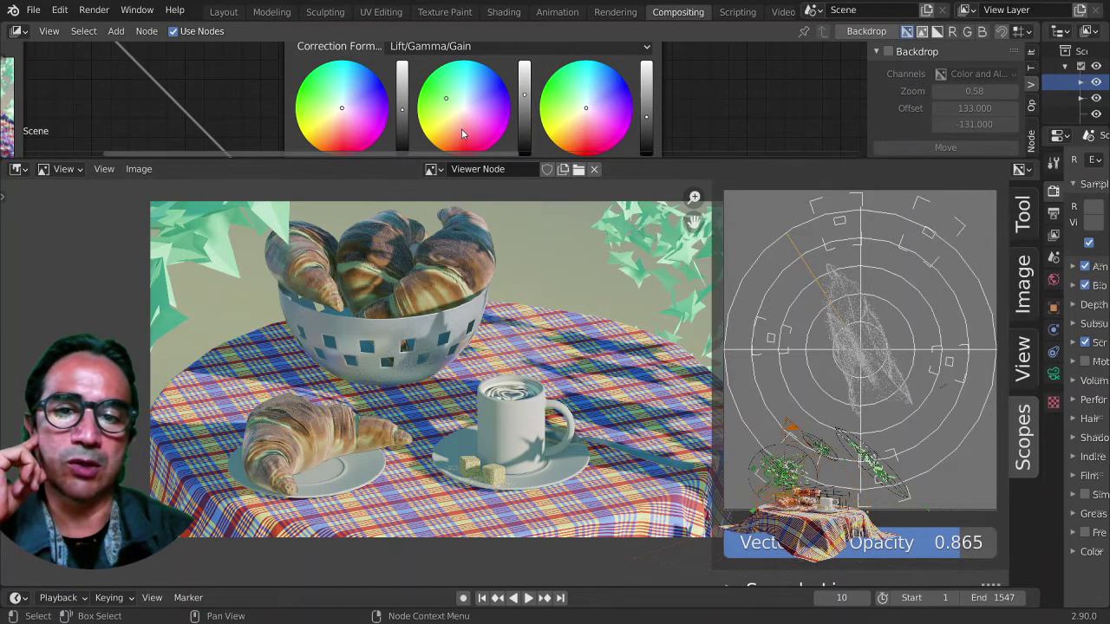
pyautogui.click(464, 132)
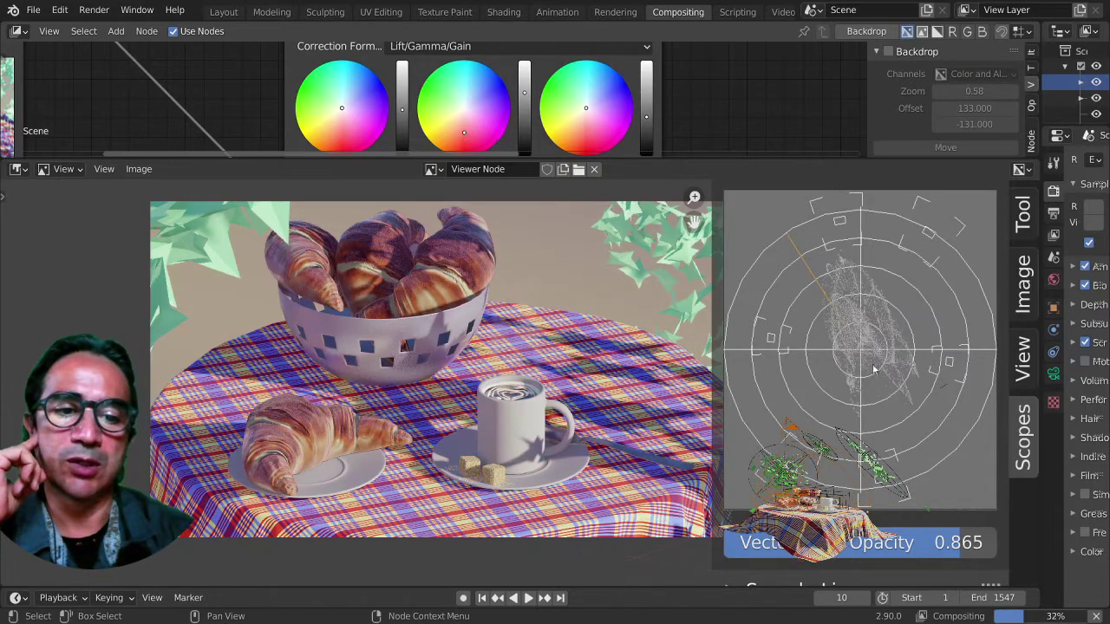
pyautogui.click(480, 95)
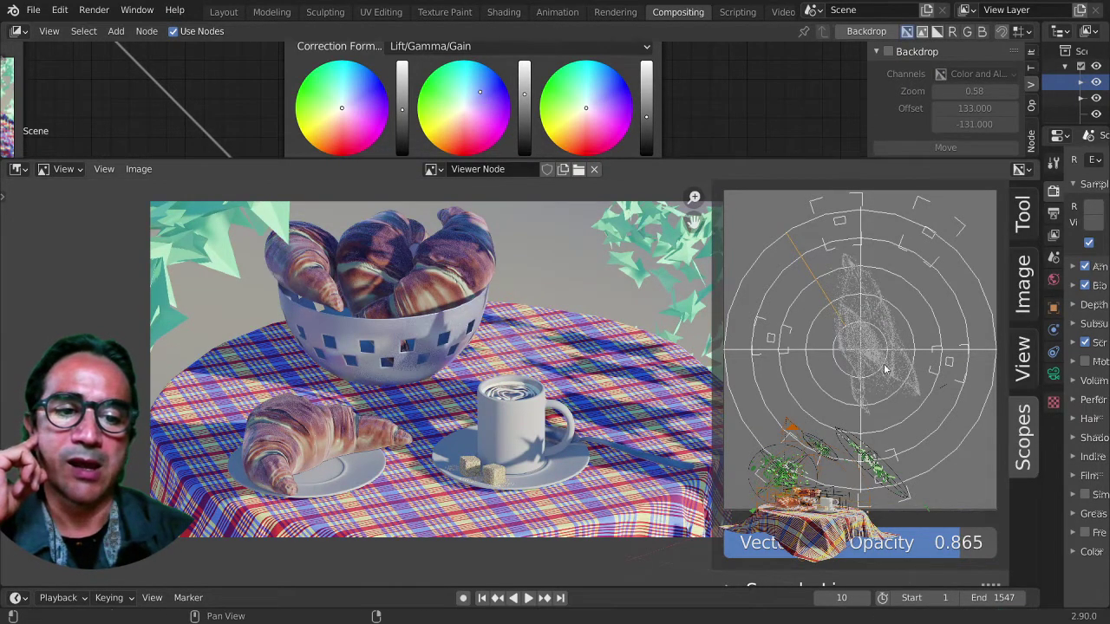
# Shift the Color Balance node's Gamma tint towards yellow-green and check the midtones in the render
pyautogui.click(454, 108)
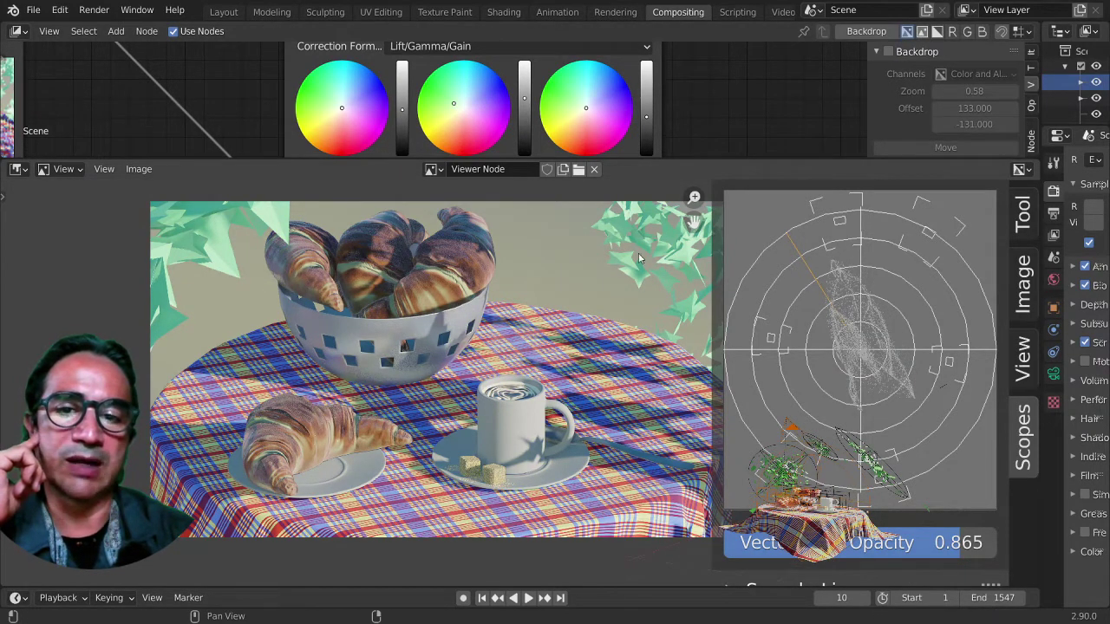
pyautogui.click(449, 116)
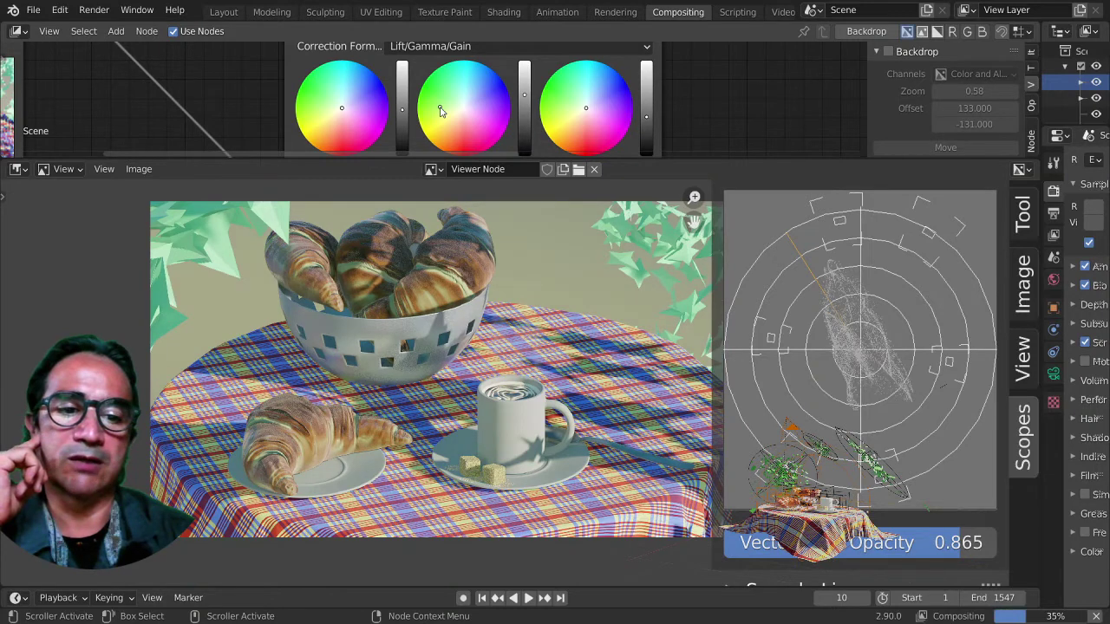
pyautogui.click(440, 107)
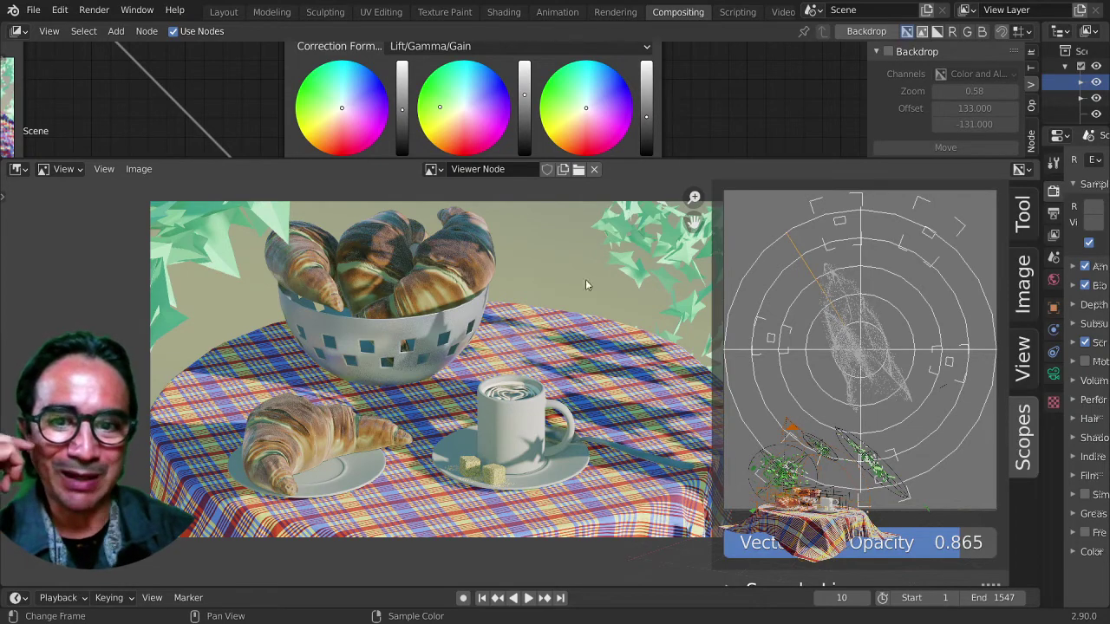
pyautogui.scroll(-1, 555, 282)
pyautogui.moveTo(487, 337); pyautogui.dragTo(442, 334, button='middle')
pyautogui.scroll(3, 455, 328)
pyautogui.scroll(-2, 436, 293)
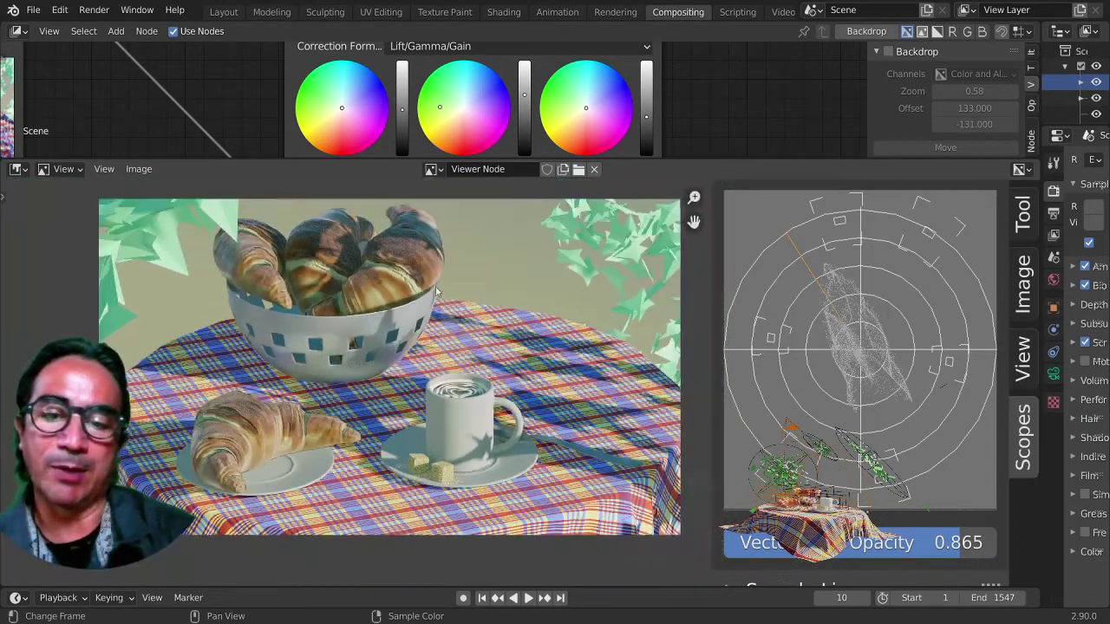
# Try blue, green and yellow Gain tints in the Color Balance node and settle on a slight cyan-green
pyautogui.click(594, 105)
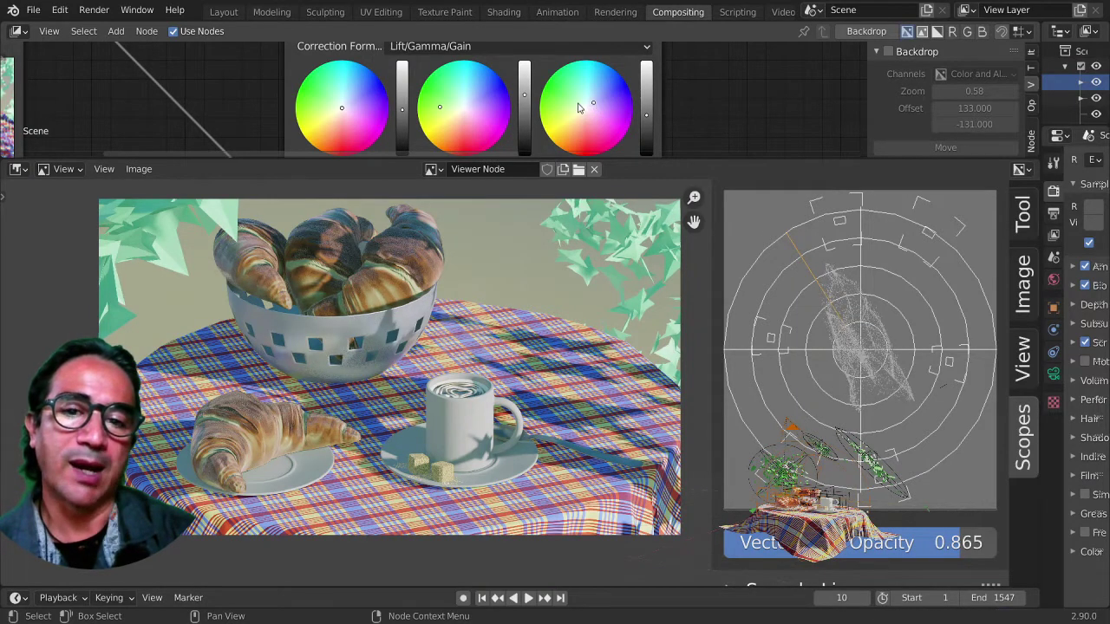
pyautogui.click(578, 102)
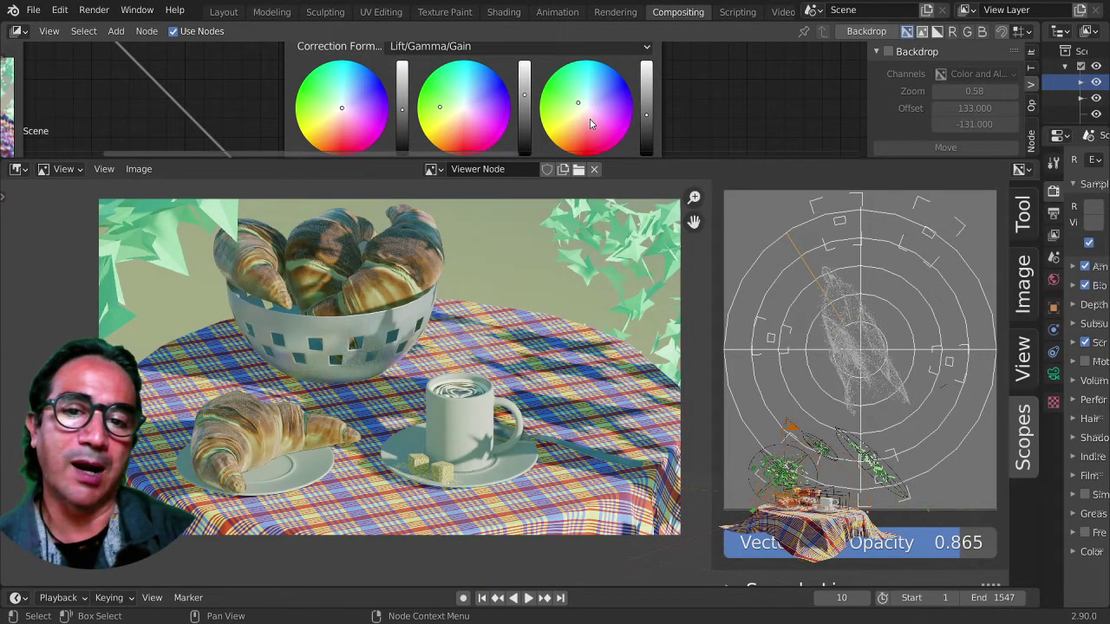
pyautogui.click(579, 115)
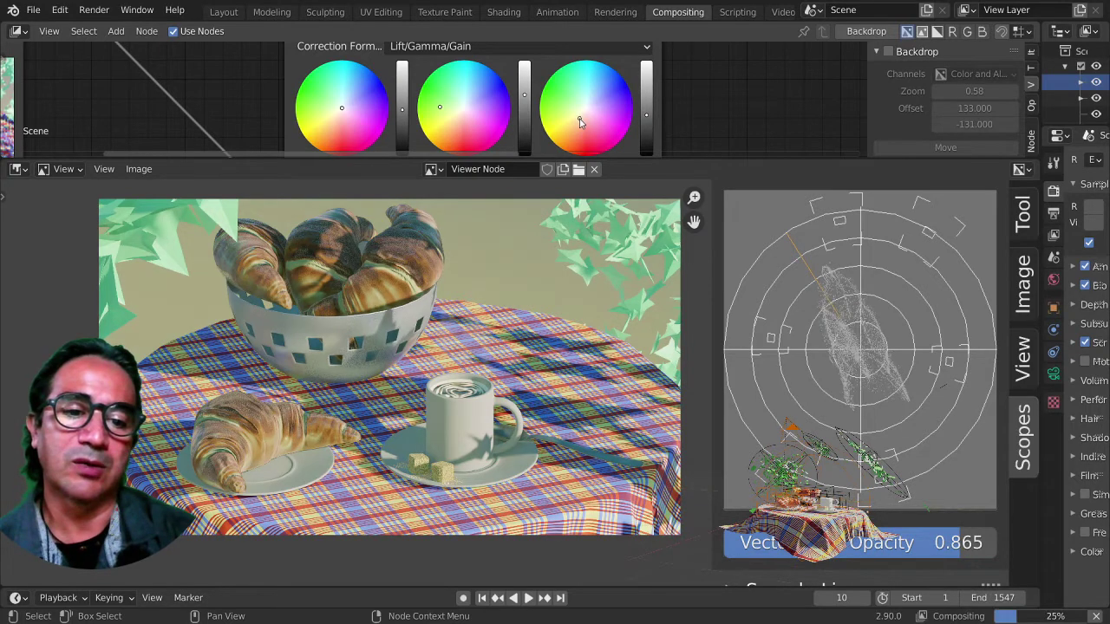
pyautogui.click(583, 97)
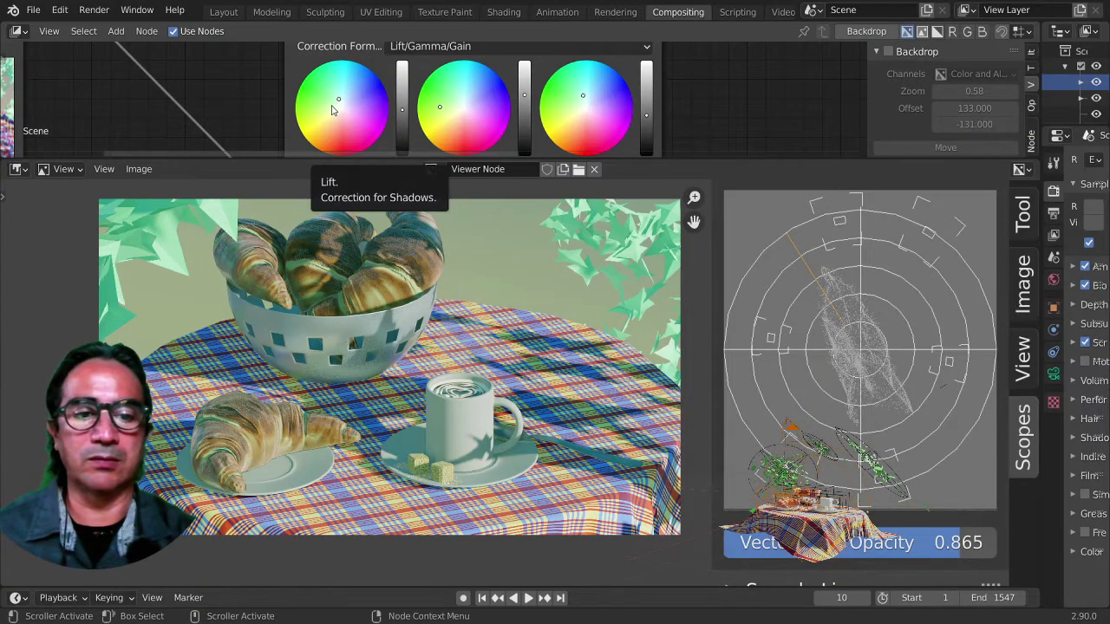
# Adjust the Color Balance node's Lift tint to a very slight green offset near the centre, checking the whole render
pyautogui.click(339, 113)
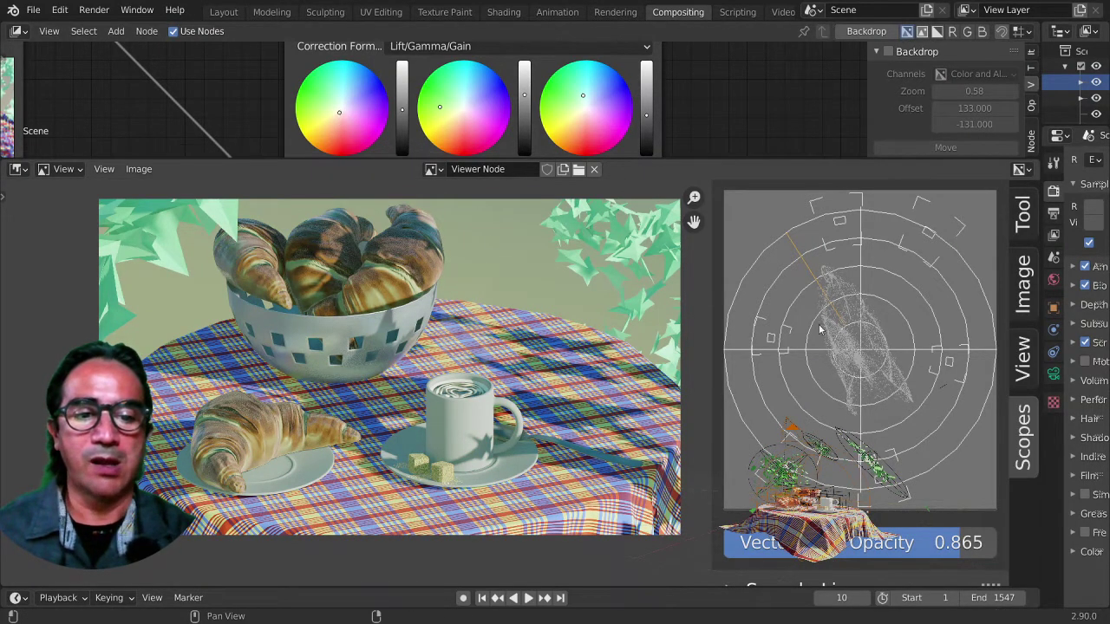
pyautogui.click(338, 107)
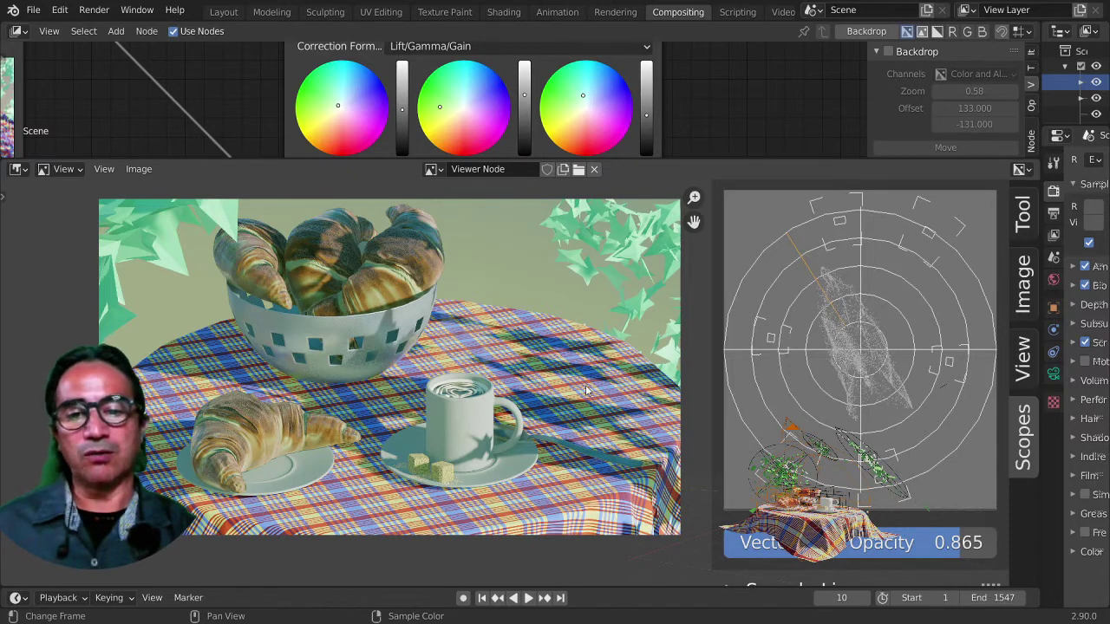
pyautogui.scroll(-2, 552, 542)
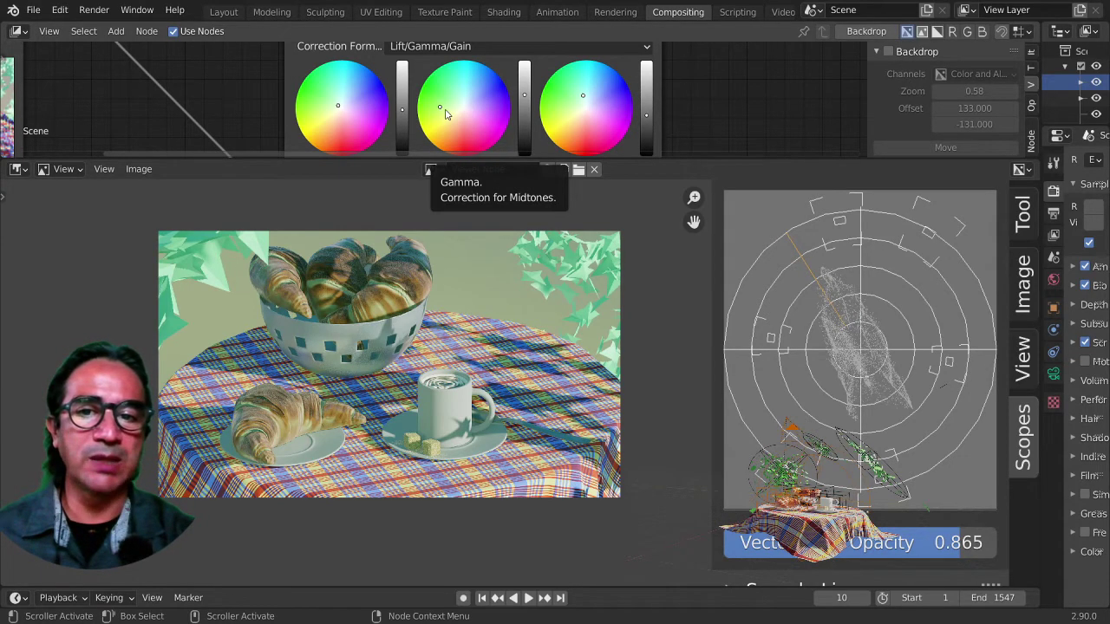
# Reduce the Color Balance node's Gamma tint to a slight green offset close to the wheel's centre
pyautogui.moveTo(439, 107); pyautogui.dragTo(453, 114)
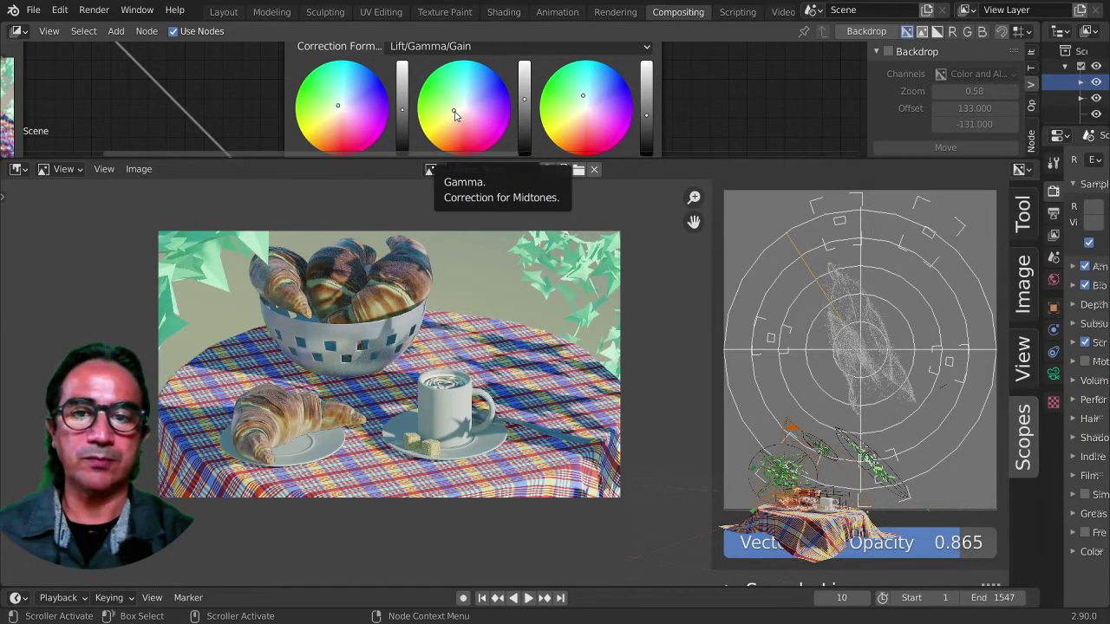
pyautogui.moveTo(454, 112); pyautogui.dragTo(456, 113)
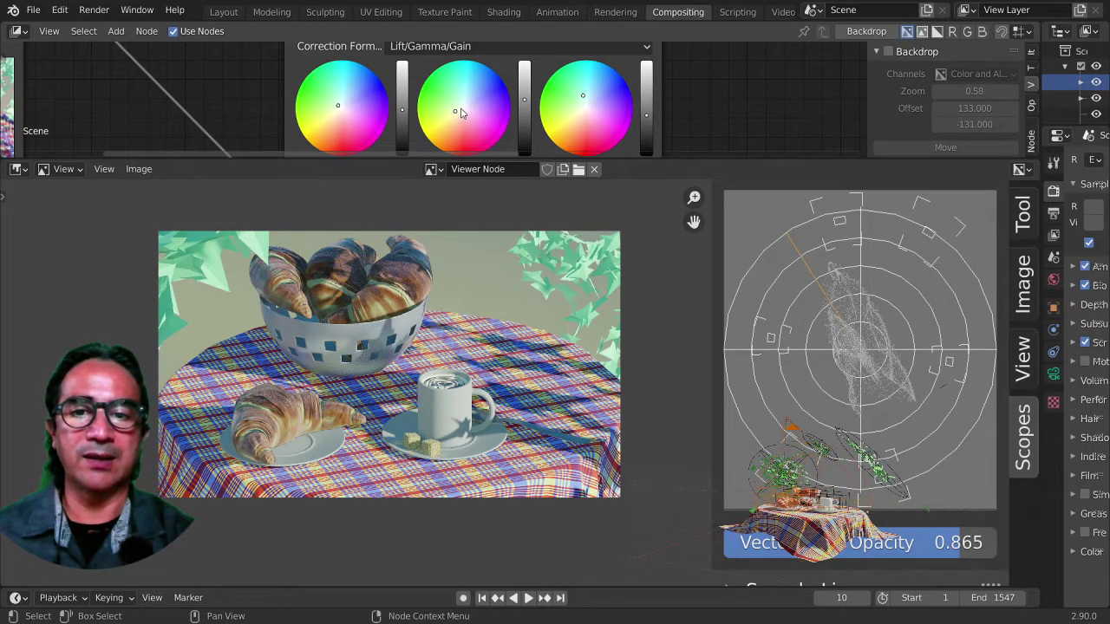
pyautogui.moveTo(454, 110); pyautogui.dragTo(460, 107)
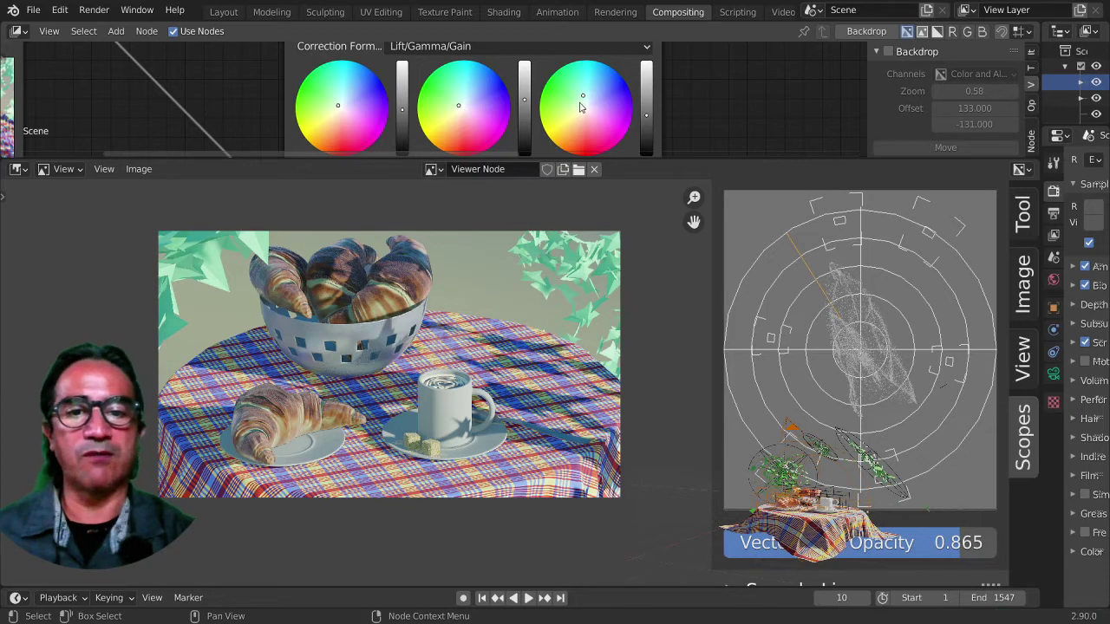
# Reduce the Color Balance node's Gain tint to a slight yellow-green offset and inspect the graded render
pyautogui.moveTo(583, 95); pyautogui.dragTo(580, 102)
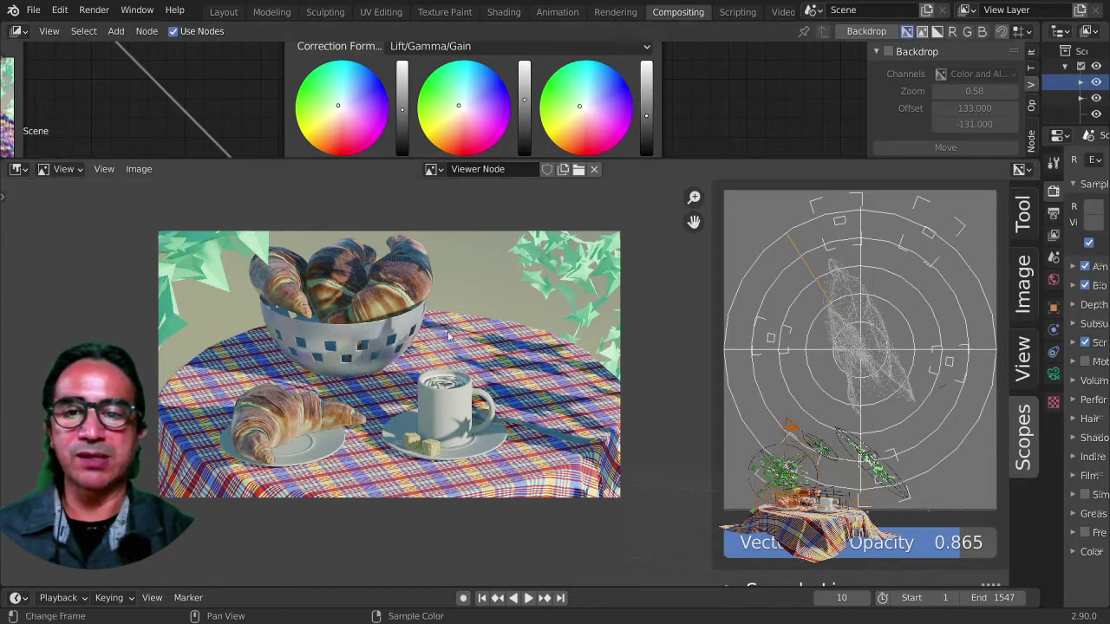
pyautogui.scroll(1, 451, 340)
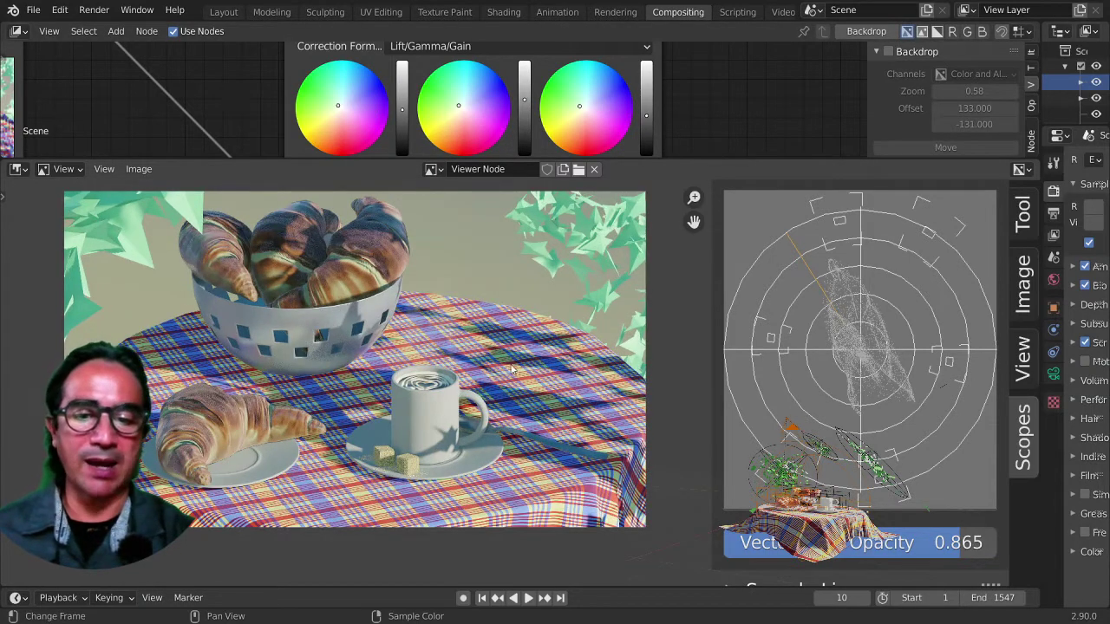
pyautogui.moveTo(511, 370); pyautogui.dragTo(526, 383, button='middle')
# Connect the Render Layers node's image directly to the Viewer to compare the ungraded render with the colour-balanced version
pyautogui.scroll(-4, 653, 101)
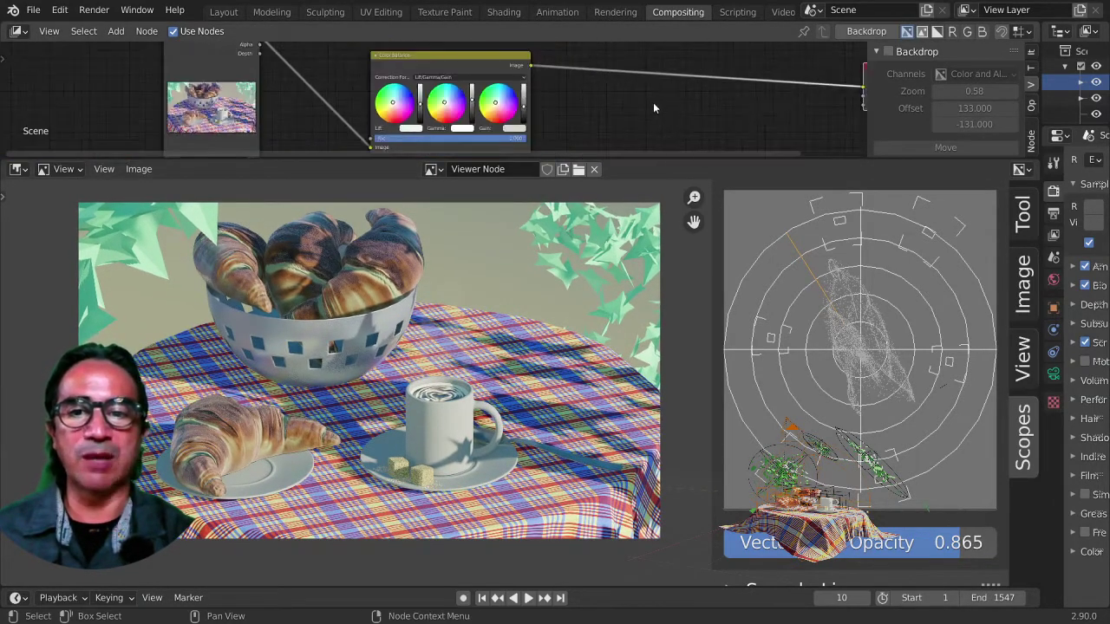
pyautogui.scroll(-1, 654, 106)
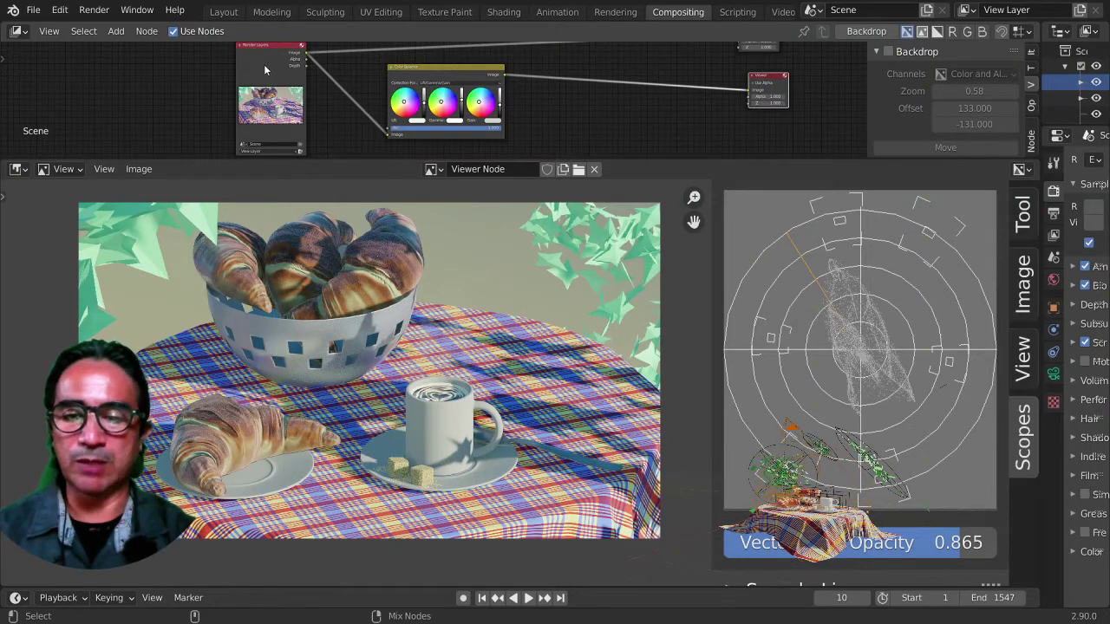
pyautogui.keyDown('ctrl'); pyautogui.keyDown('shift'); pyautogui.click(264, 68); pyautogui.keyUp('shift'); pyautogui.keyUp('ctrl')
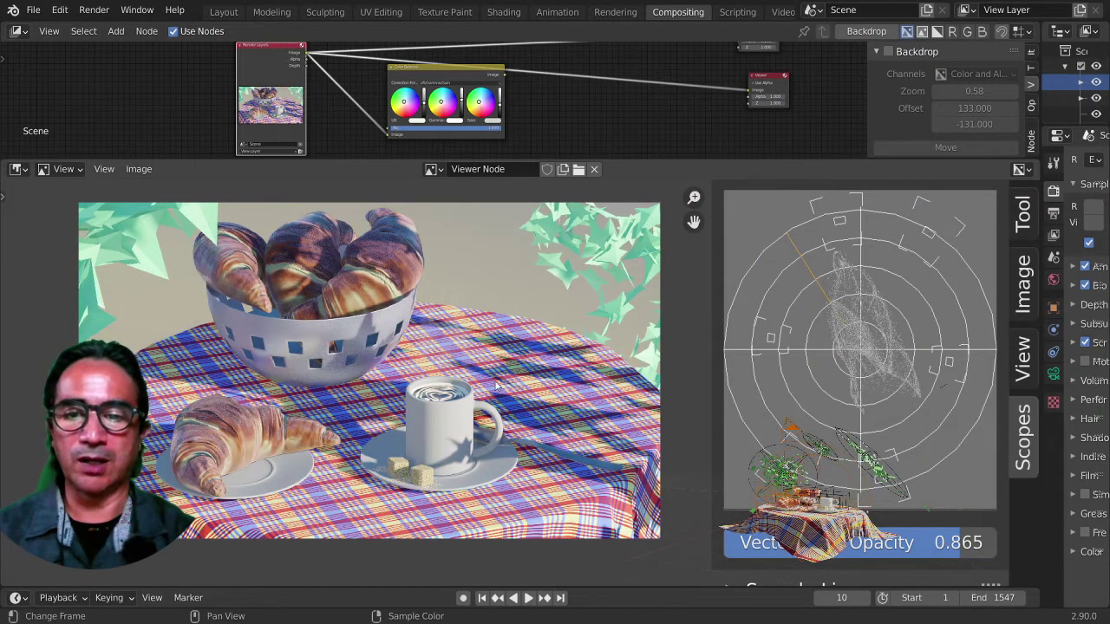
# Reconnect the Color Balance node's output to the Viewer and move the Render Layers node farther away from it
pyautogui.keyDown('ctrl'); pyautogui.keyDown('shift'); pyautogui.click(465, 73); pyautogui.keyUp('shift'); pyautogui.keyUp('ctrl')
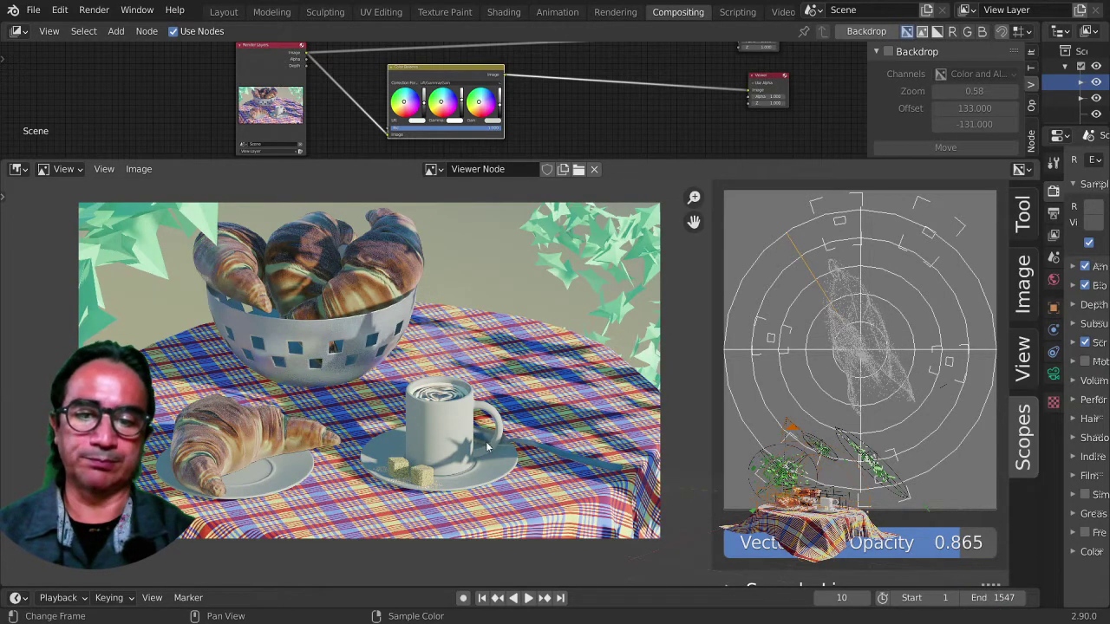
pyautogui.moveTo(485, 441); pyautogui.dragTo(473, 441, button='middle')
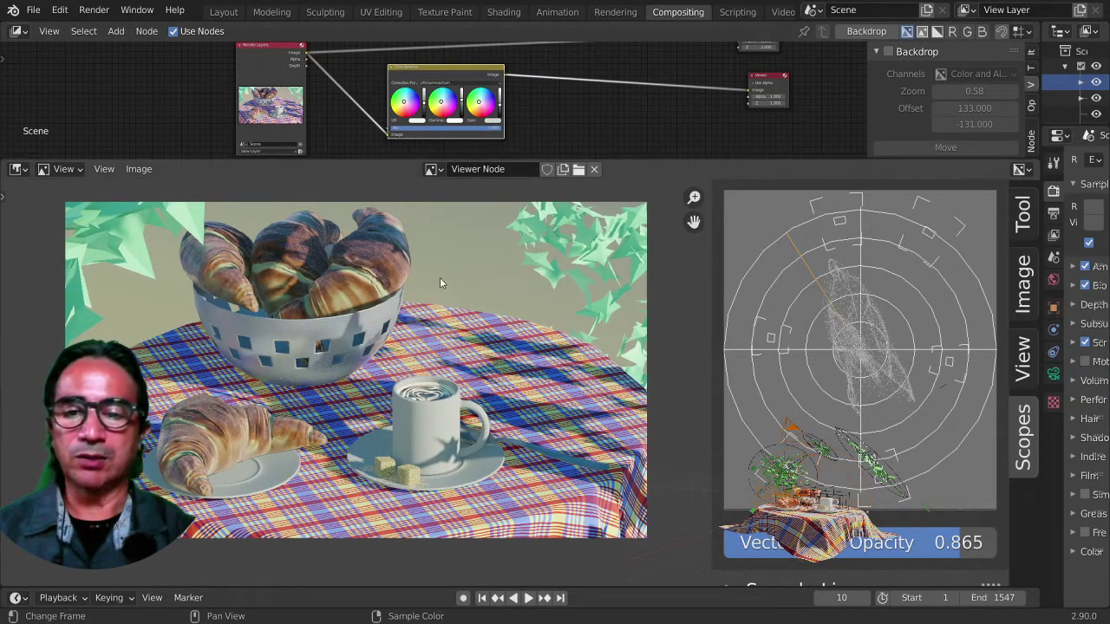
pyautogui.moveTo(291, 139); pyautogui.dragTo(200, 139)
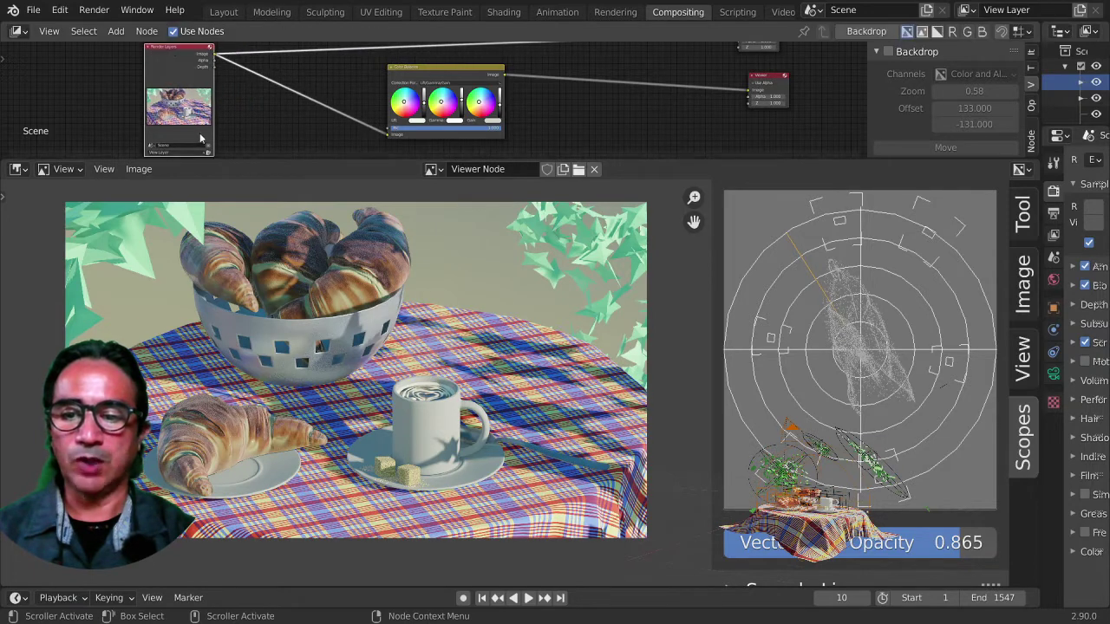
# Collapse the Vectorscope, expand the Waveform scope and raise its opacity to 0.403
pyautogui.scroll(3, 929, 320)
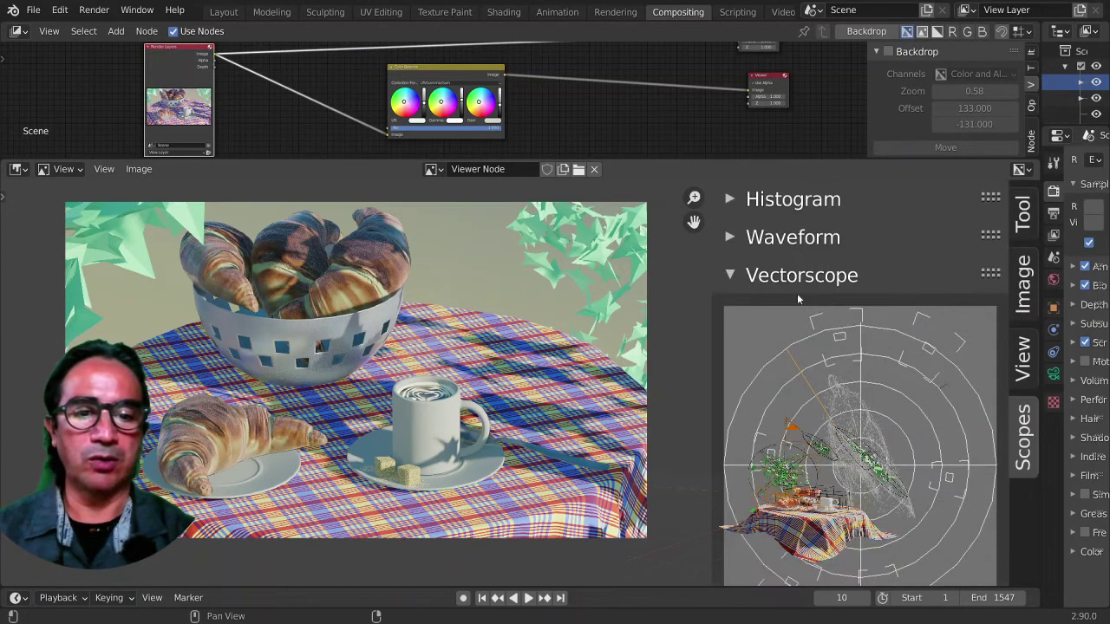
pyautogui.click(737, 279)
pyautogui.click(736, 236)
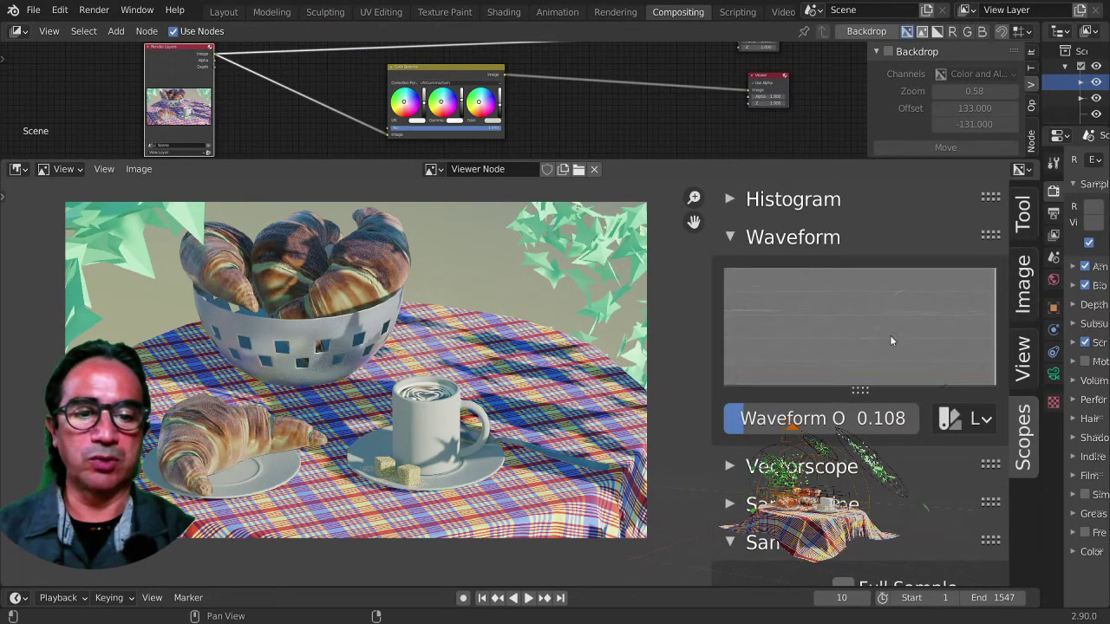
pyautogui.moveTo(792, 418); pyautogui.dragTo(762, 397)
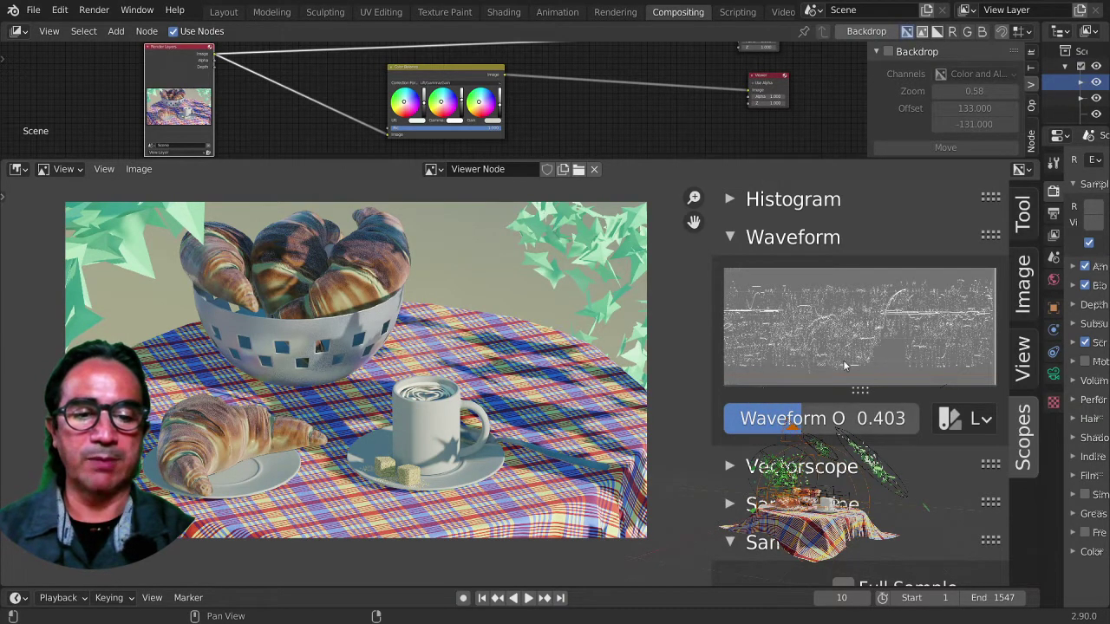
# Open the Color Balance node's Lift colour picker, check its Hex mode and switch its values to RGB
pyautogui.scroll(4, 338, 141)
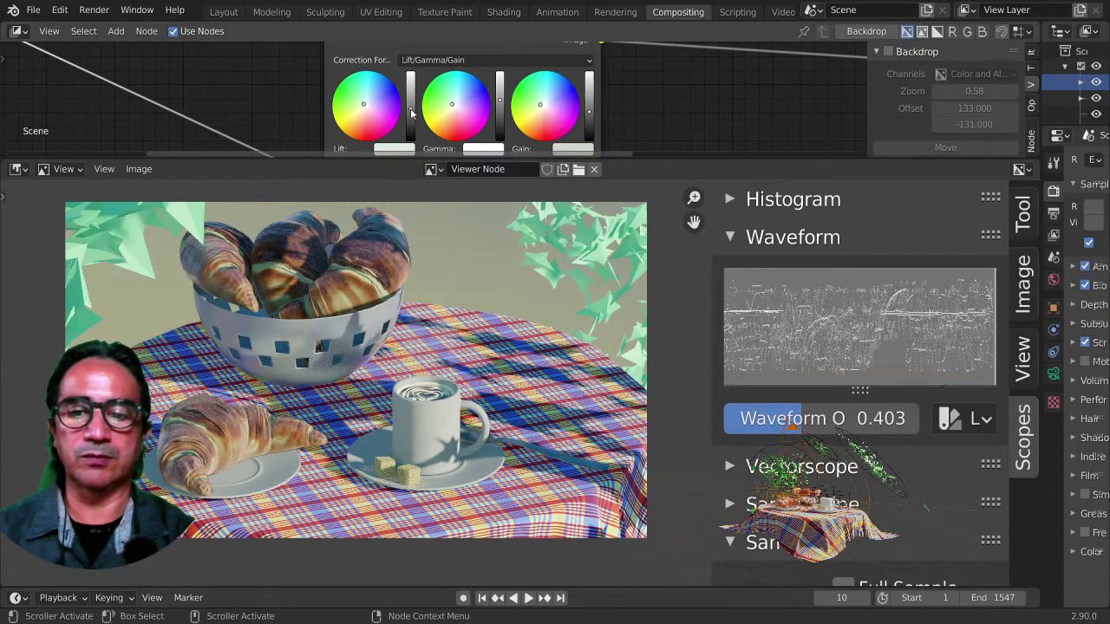
pyautogui.scroll(2, 415, 103)
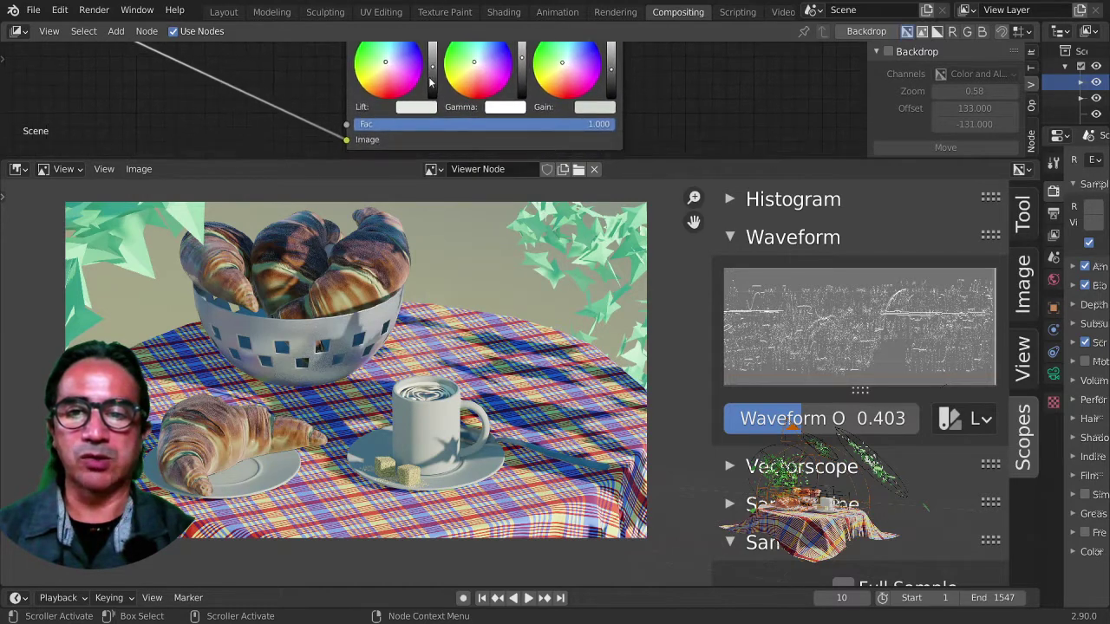
pyautogui.scroll(3, 426, 84)
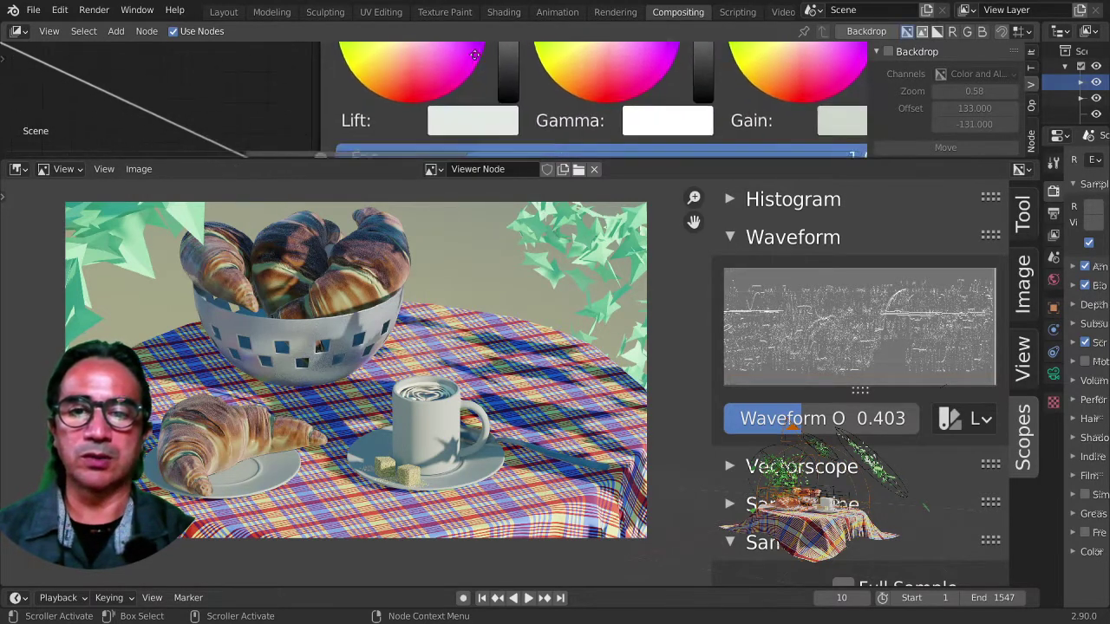
pyautogui.scroll(-3, 454, 102)
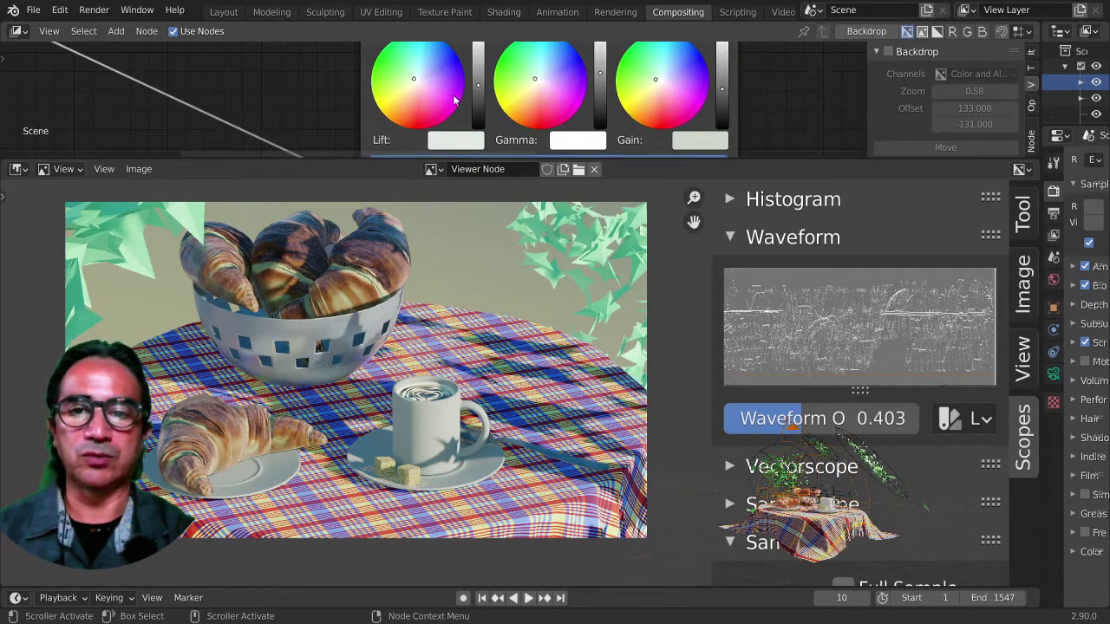
pyautogui.scroll(1, 459, 113)
pyautogui.keyDown('shift'); pyautogui.scroll(-2, 460, 113); pyautogui.keyUp('shift')
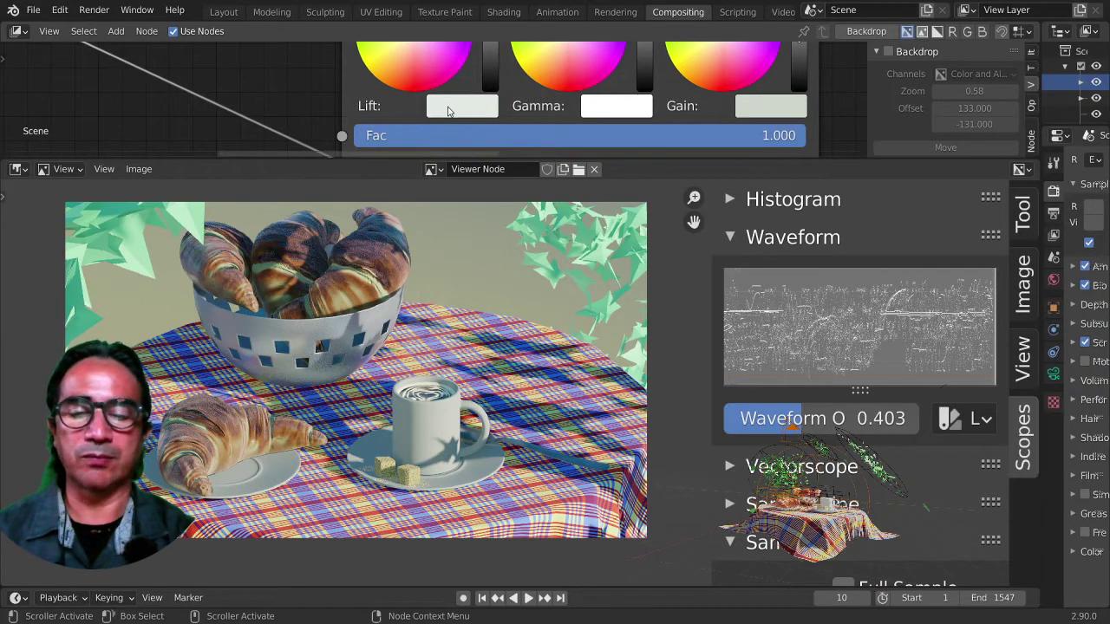
pyautogui.scroll(-3, 448, 110)
pyautogui.click(449, 104)
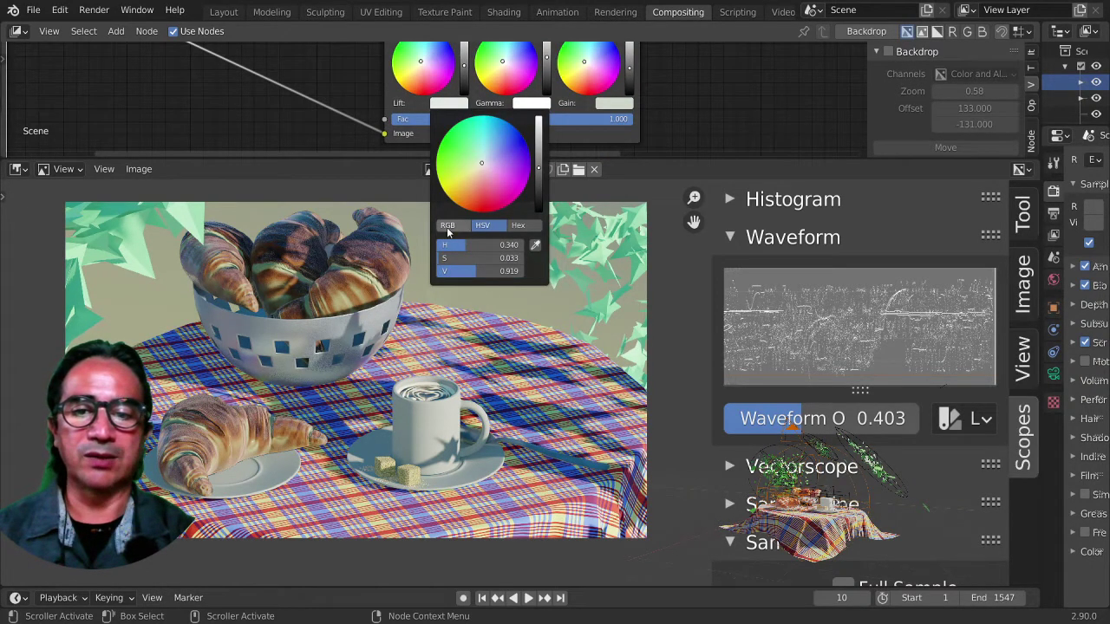
pyautogui.click(448, 226)
pyautogui.click(518, 226)
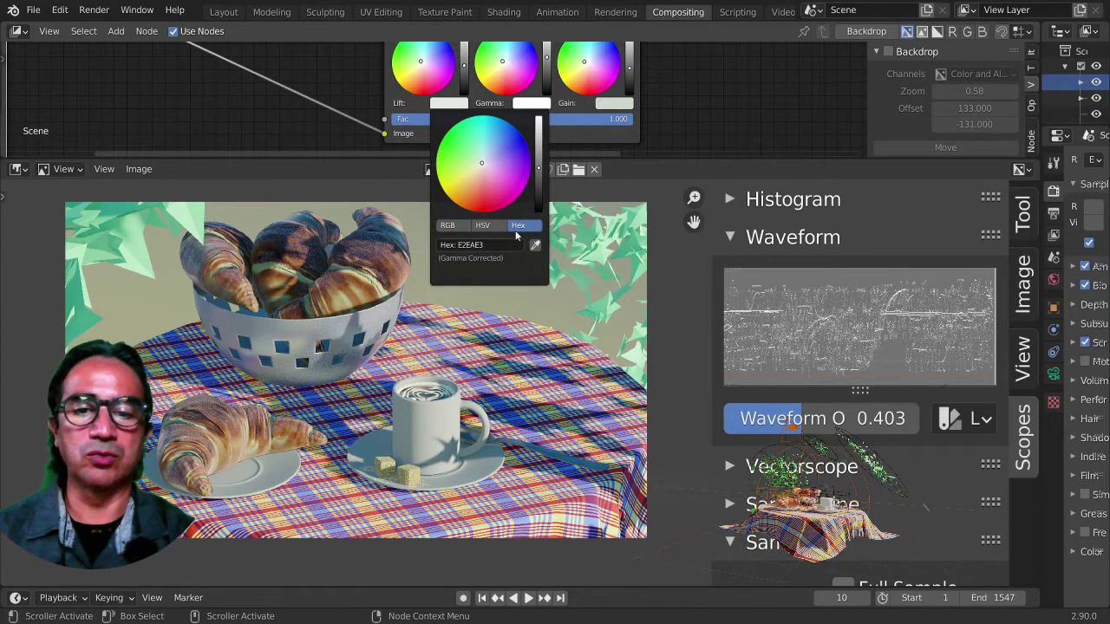
pyautogui.click(447, 226)
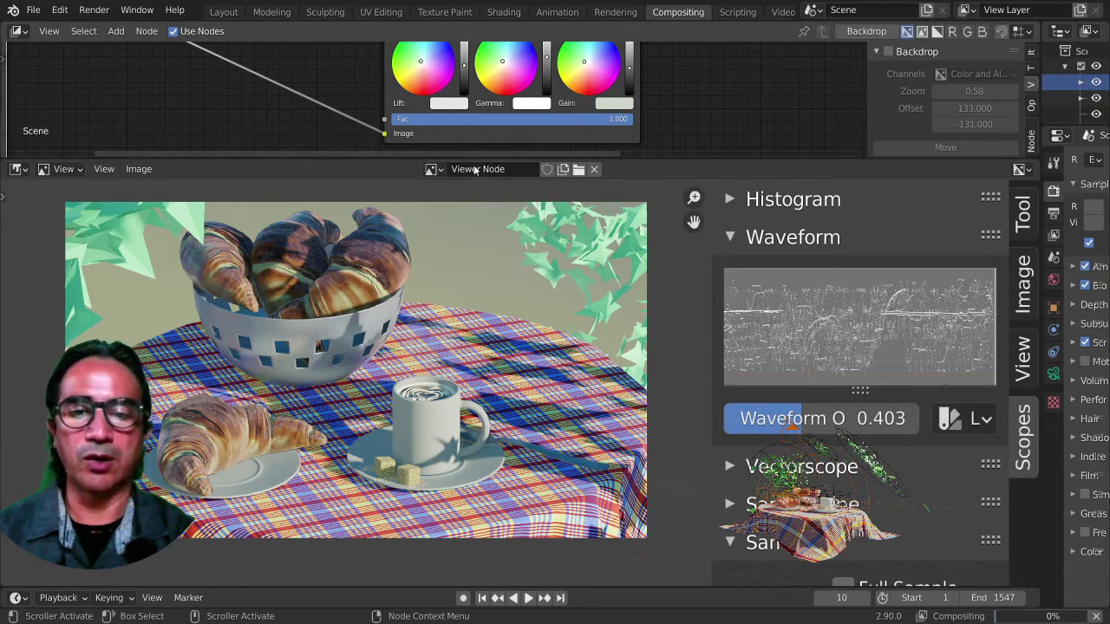
# Lower the Lift colour's brightness to about R 0.846, G 0.875, B 0.848 while watching the waveform's shadows
pyautogui.click(528, 103)
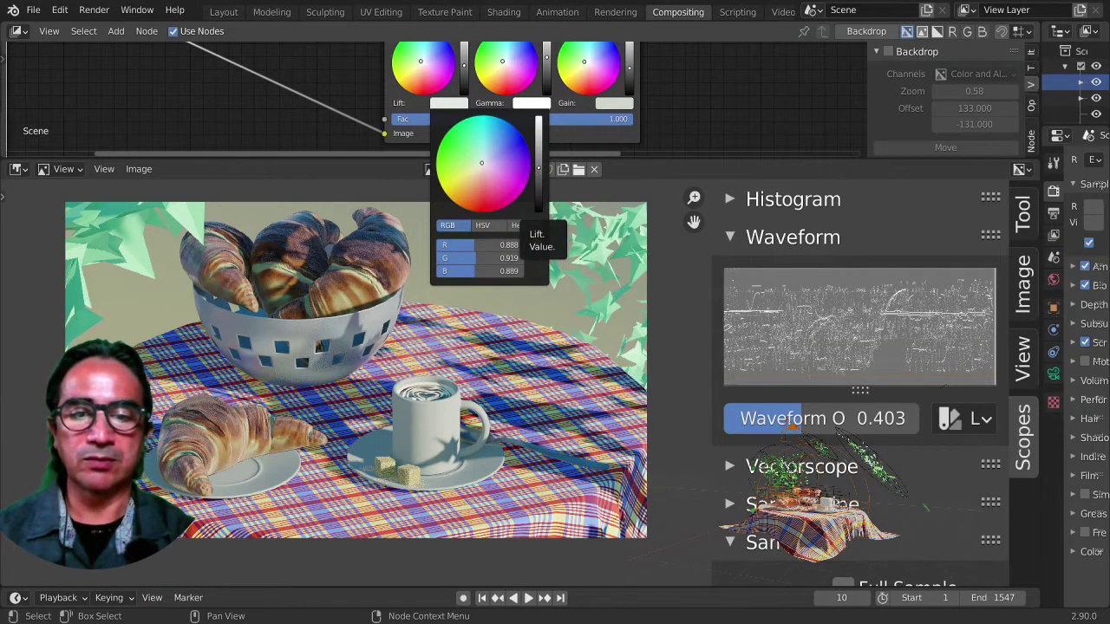
pyautogui.moveTo(539, 208); pyautogui.dragTo(539, 205)
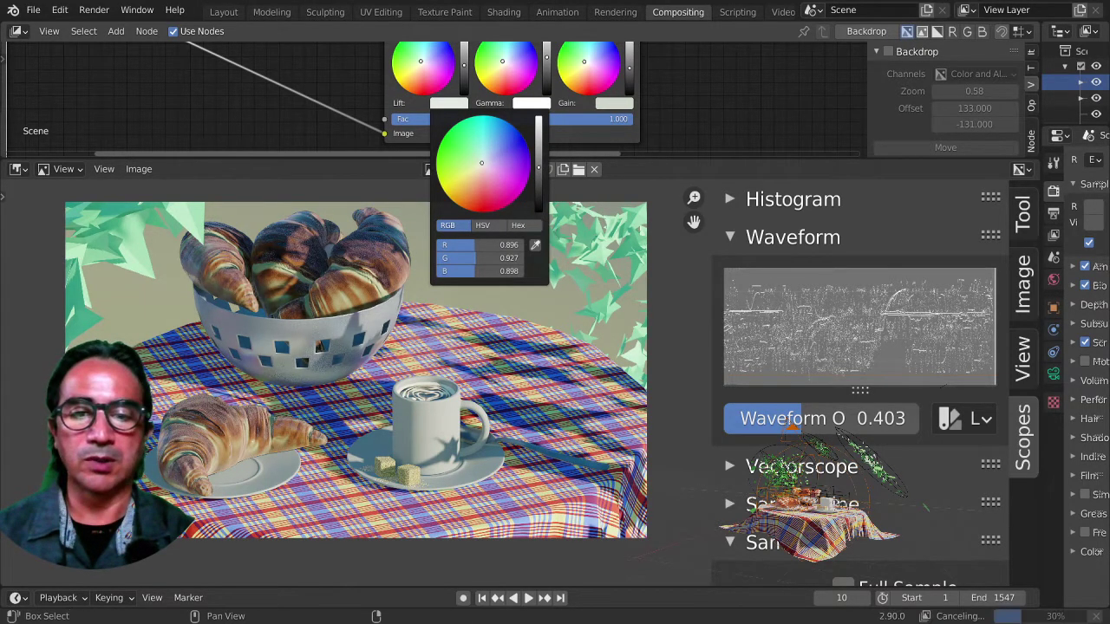
pyautogui.moveTo(538, 167); pyautogui.dragTo(539, 166)
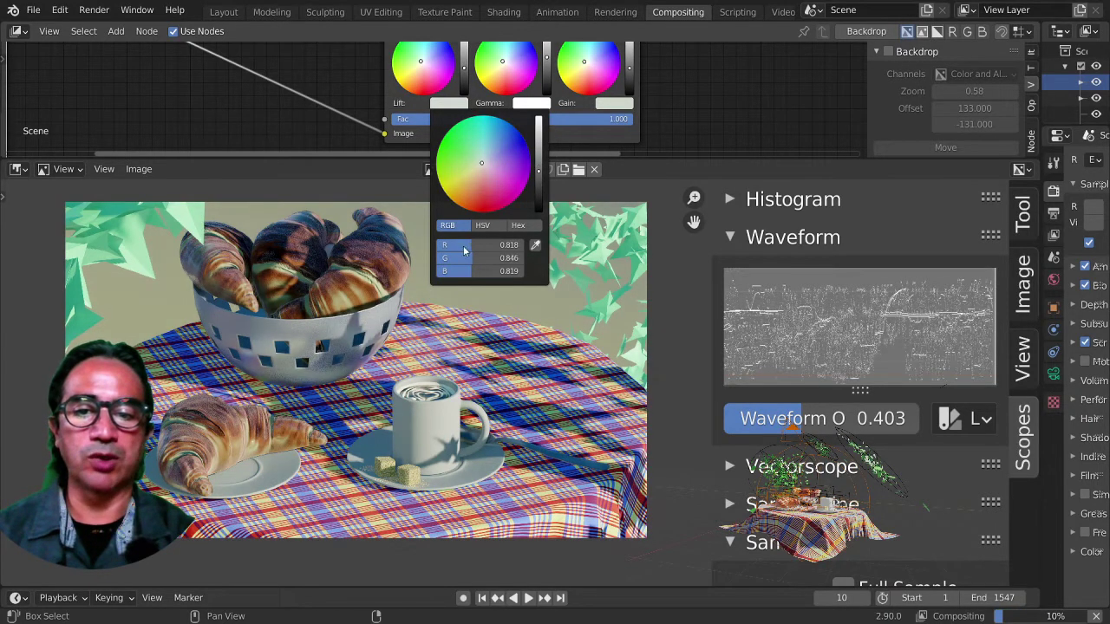
pyautogui.moveTo(538, 166)
pyautogui.mouseDown()
pyautogui.moveTo(540, 175)
pyautogui.moveTo(539, 165)
pyautogui.mouseUp()
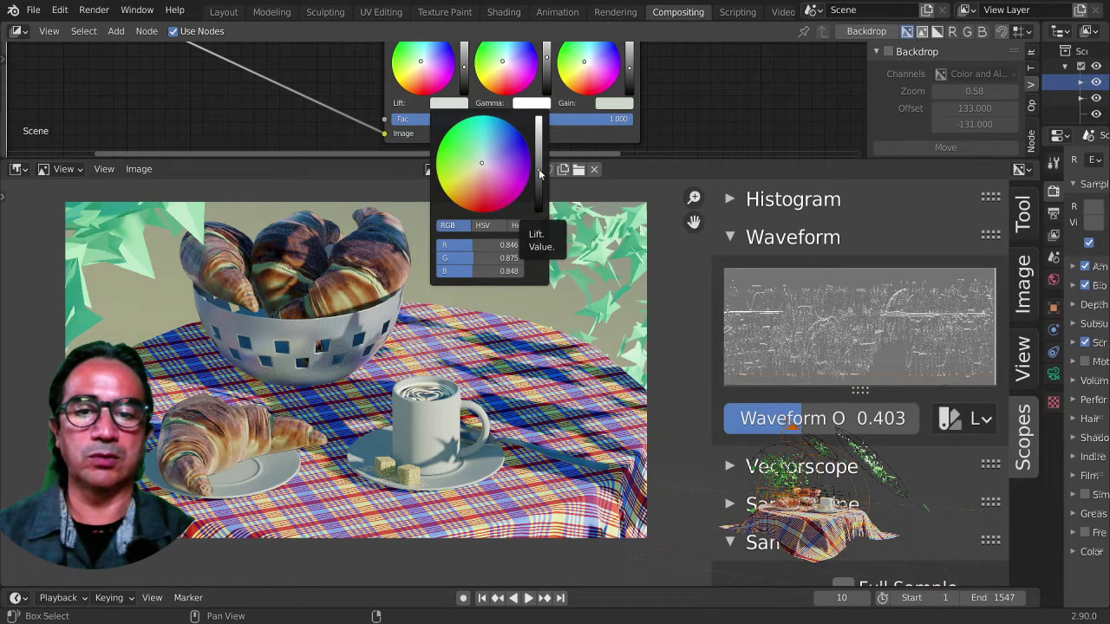
# Sample a dark croissant colour from the viewer image as the Lift colour with the eyedropper
pyautogui.click(450, 104)
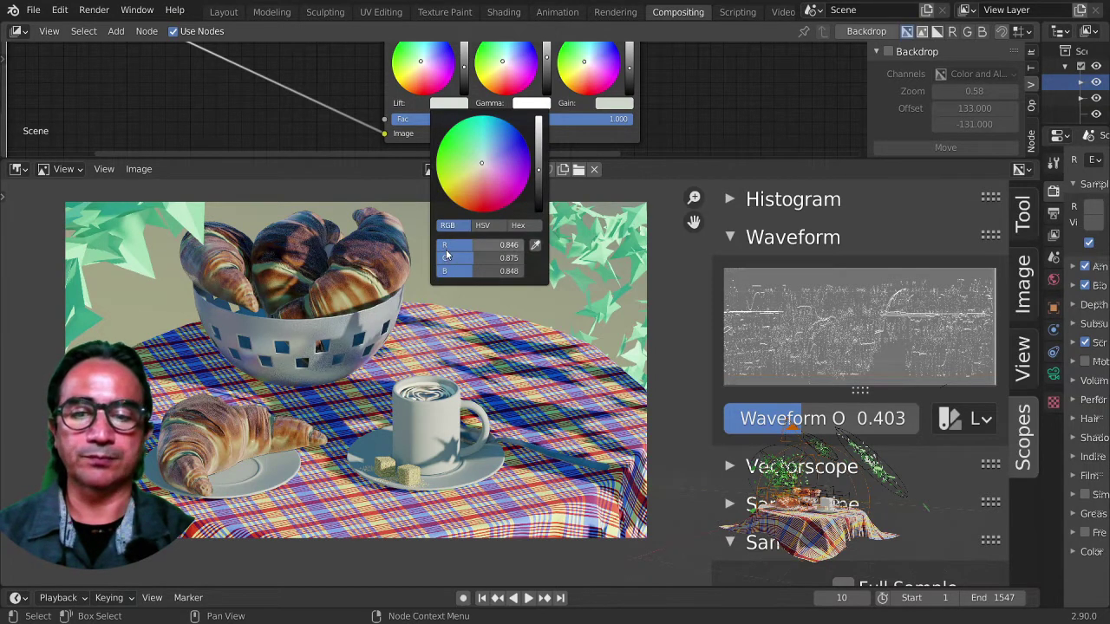
pyautogui.click(448, 104)
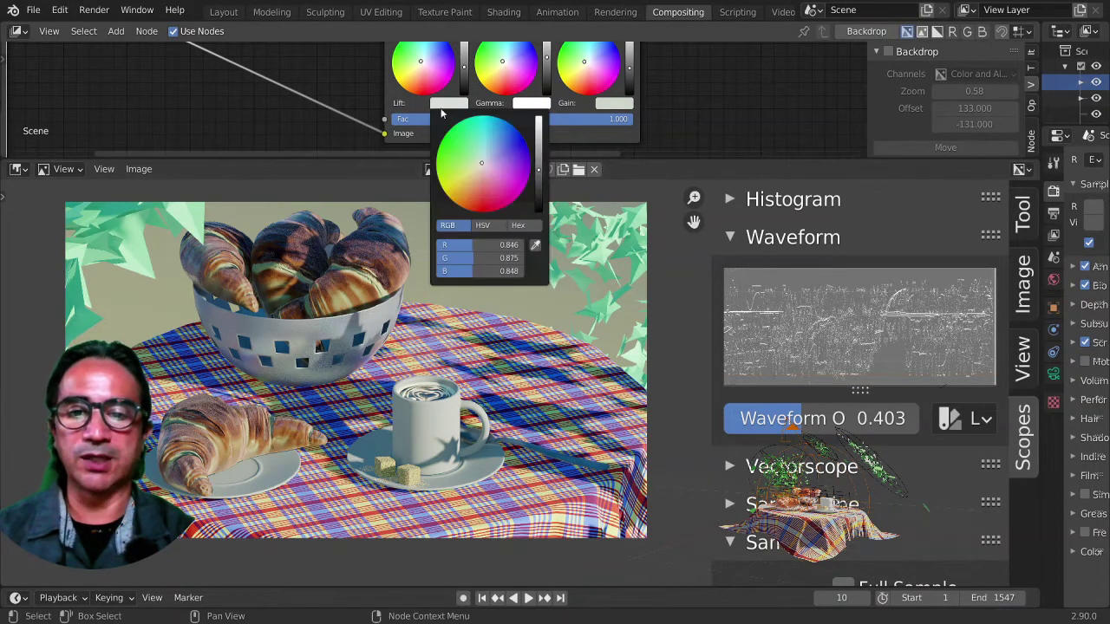
pyautogui.click(535, 245)
pyautogui.click(303, 271)
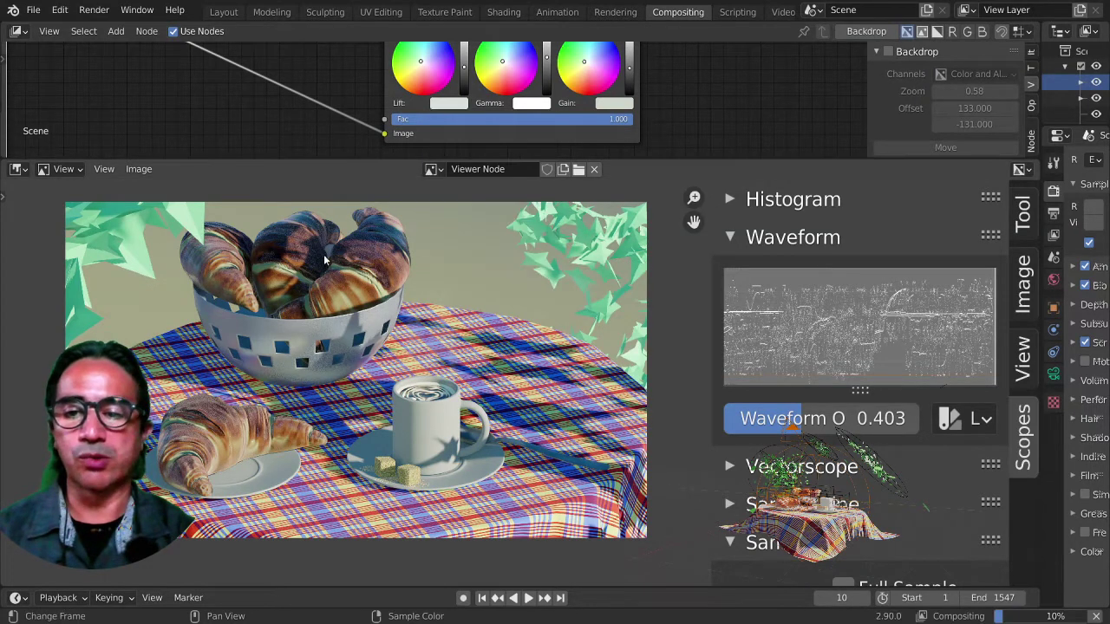
pyautogui.click(442, 105)
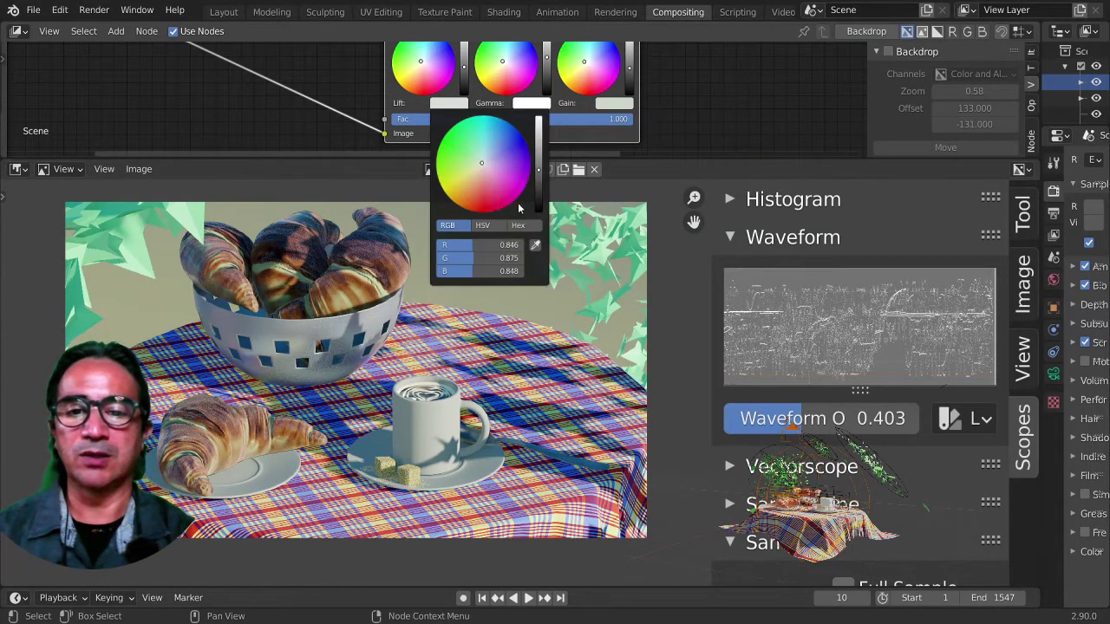
pyautogui.click(536, 246)
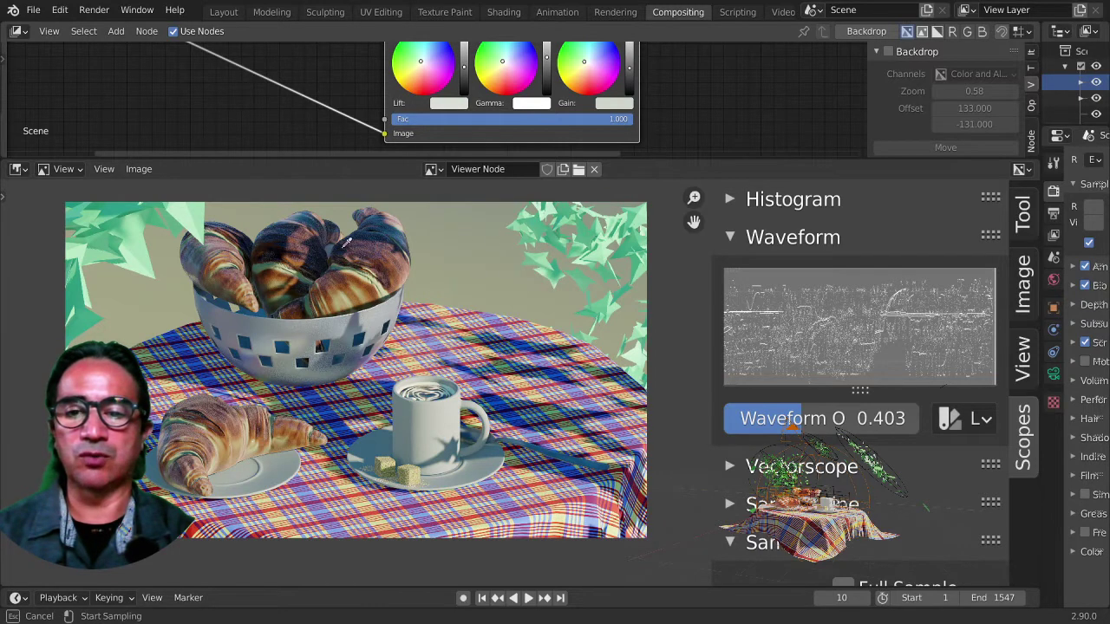
pyautogui.click(296, 249)
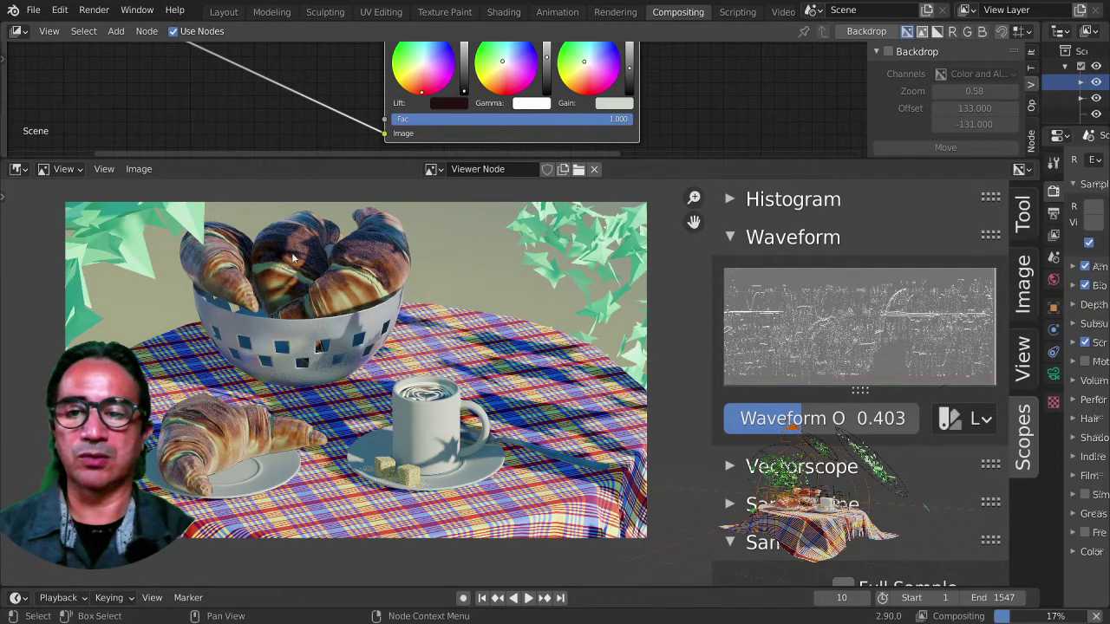
# Brighten the sampled Lift colour, pull its tint to a slight warm offset near the wheel's centre, and fine-tune its brightness
pyautogui.click(444, 102)
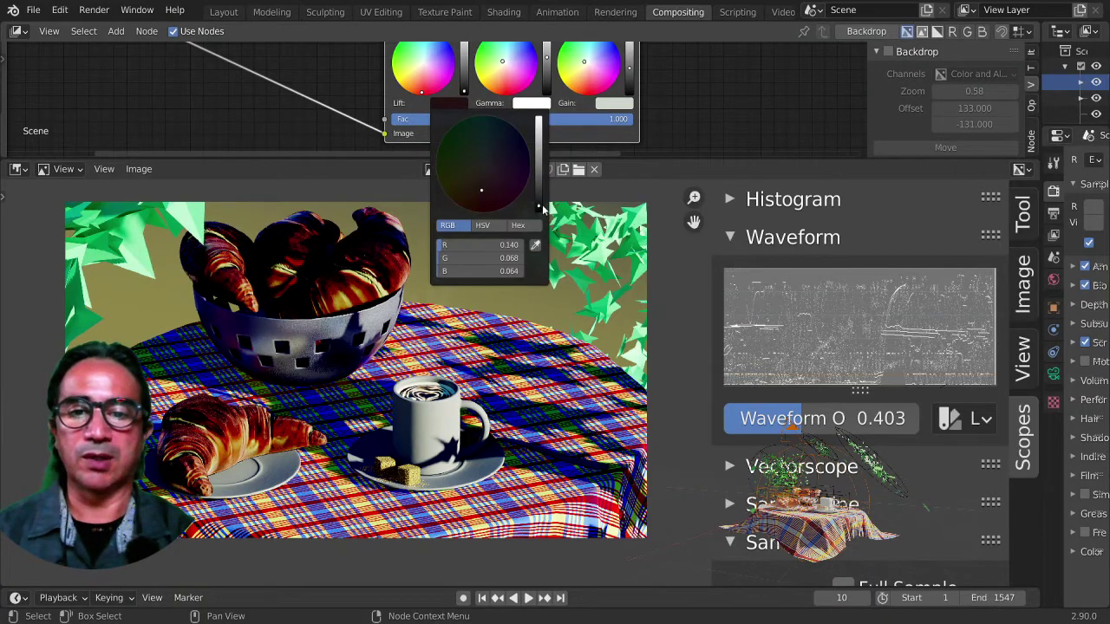
pyautogui.moveTo(539, 206); pyautogui.dragTo(539, 167)
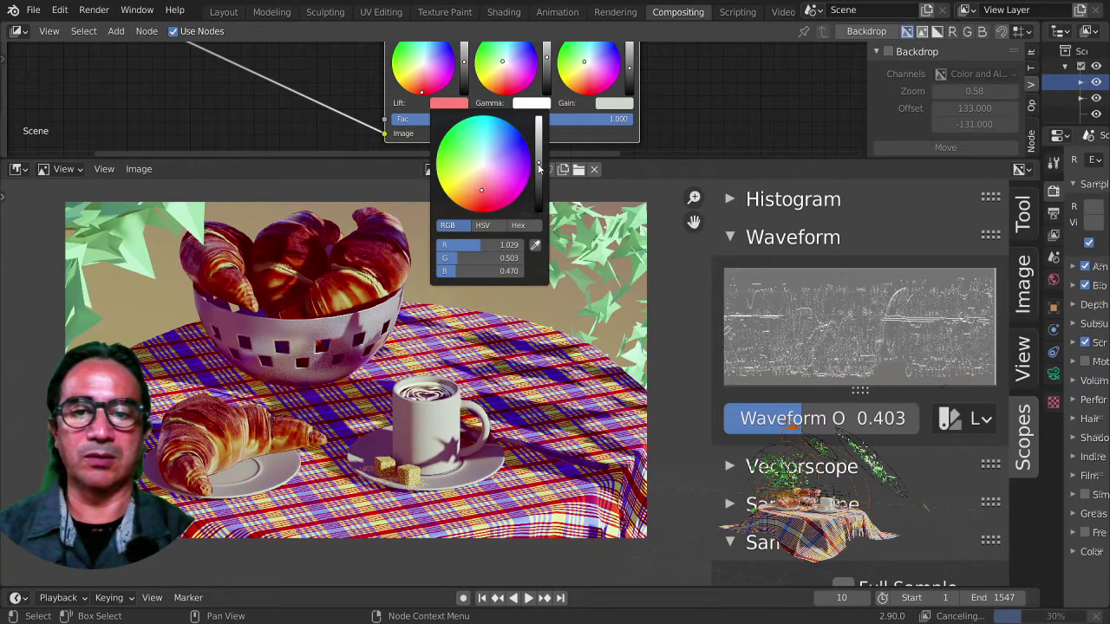
pyautogui.click(422, 71)
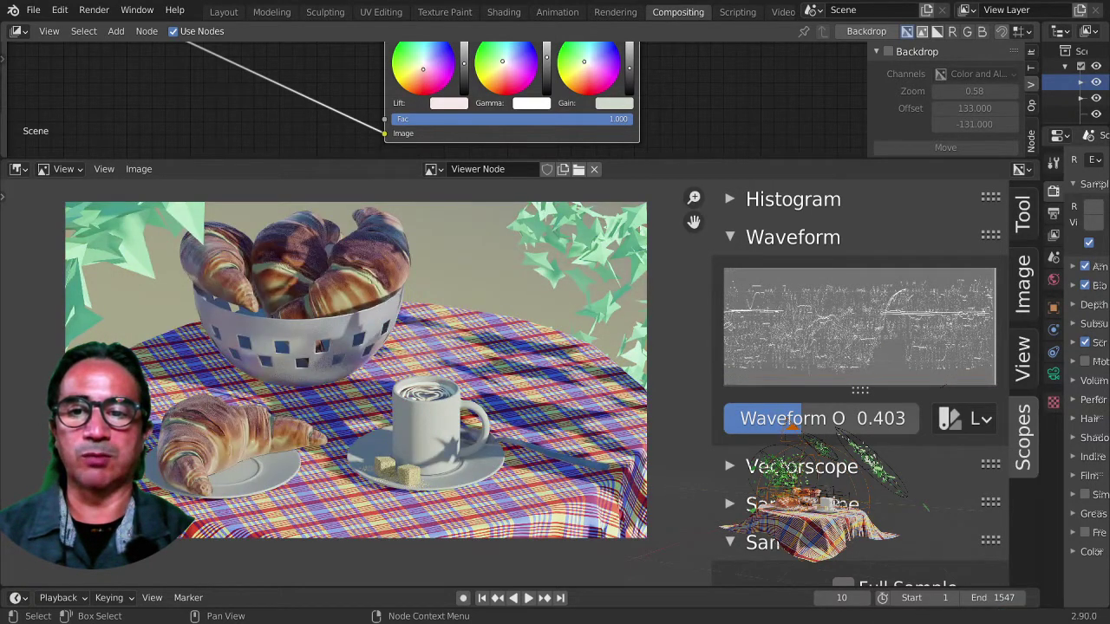
pyautogui.click(420, 69)
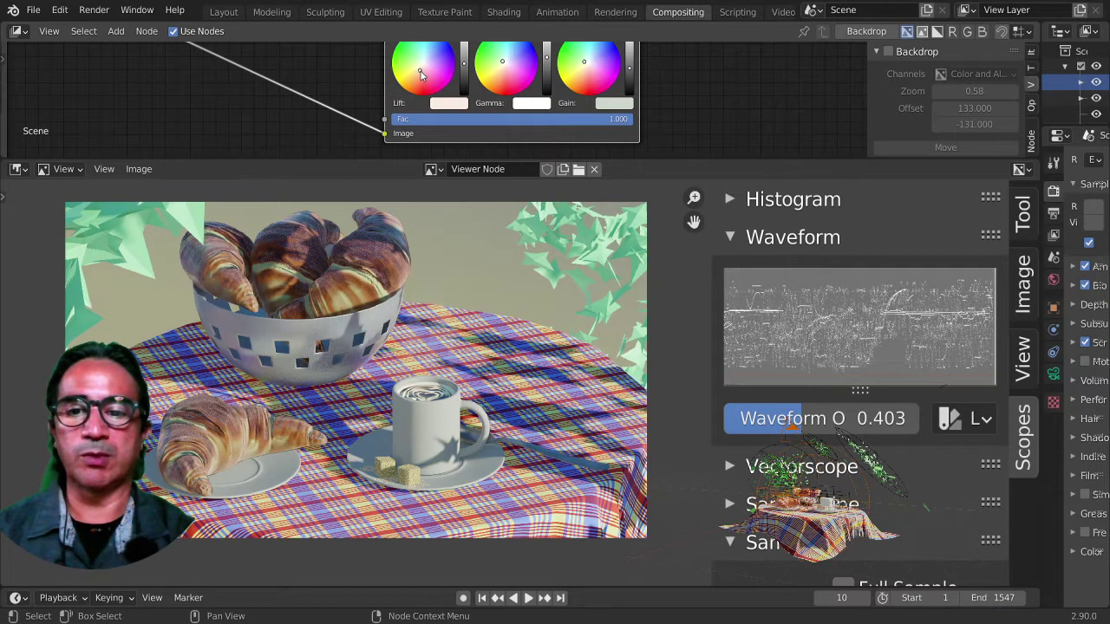
pyautogui.click(465, 71)
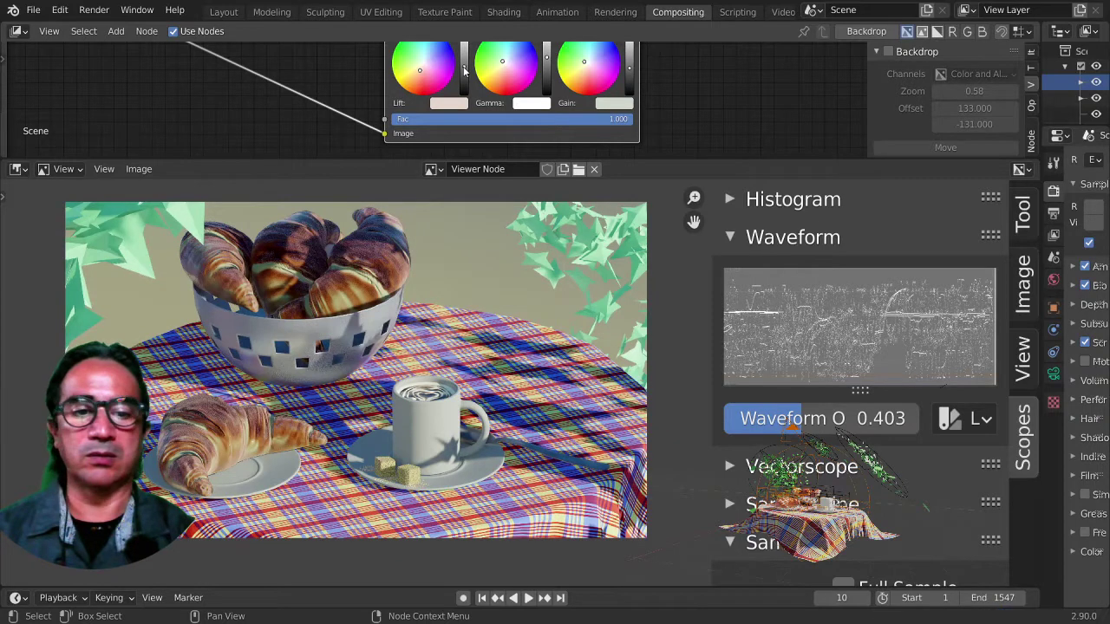
pyautogui.click(465, 71)
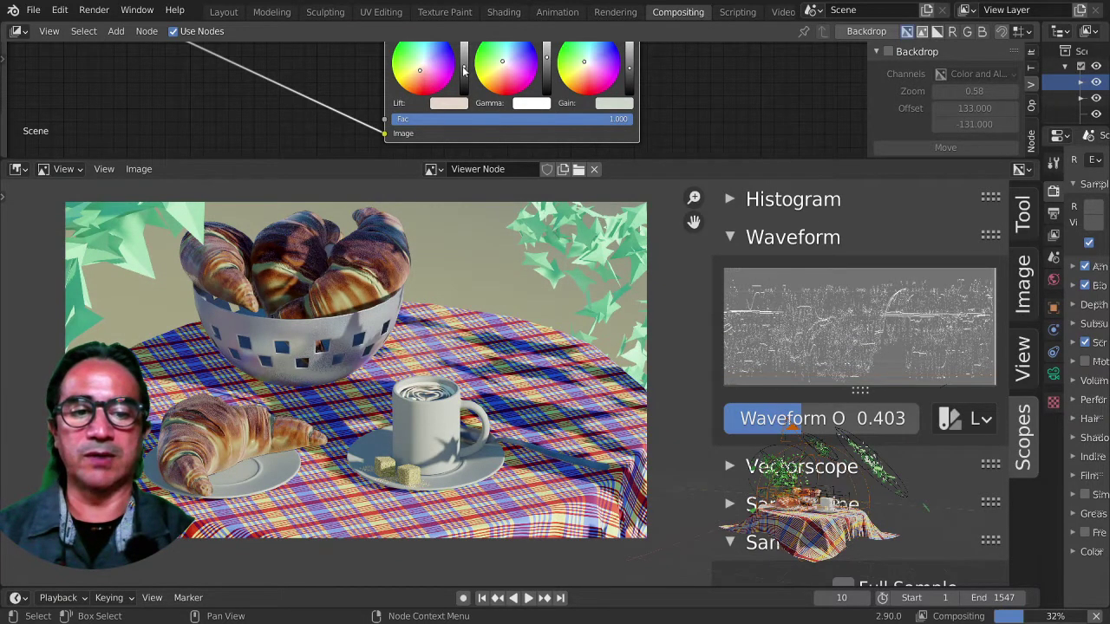
# Move the Color Balance node close beside the Render Layers node to free space before the Viewer
pyautogui.scroll(-1, 440, 430)
pyautogui.moveTo(440, 429); pyautogui.dragTo(418, 429, button='middle')
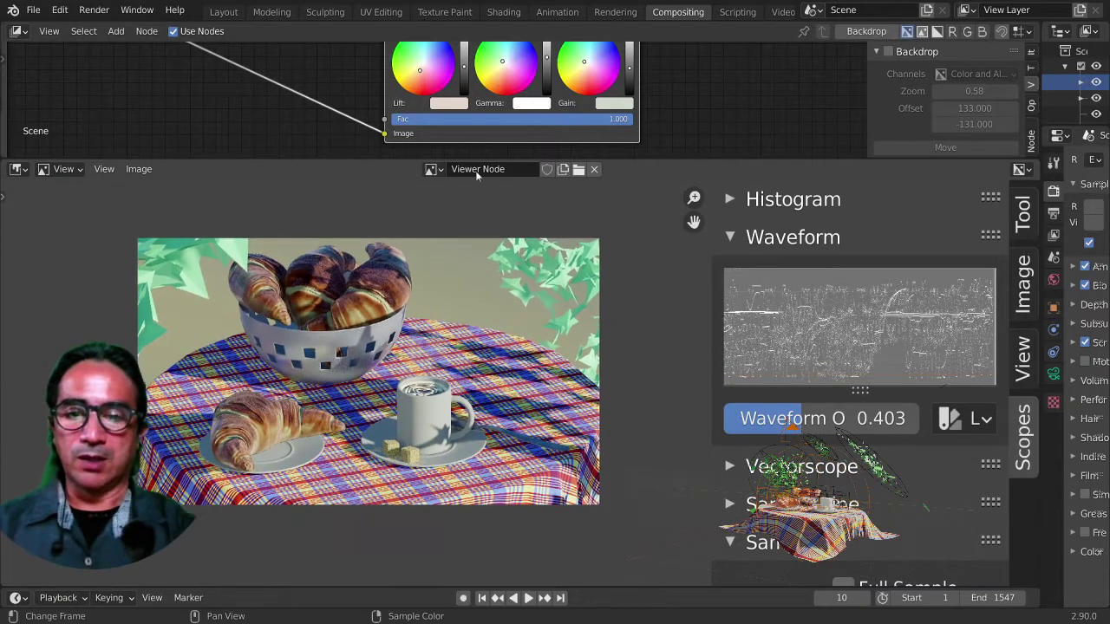
pyautogui.scroll(-5, 503, 128)
pyautogui.moveTo(494, 121); pyautogui.dragTo(446, 141, button='middle')
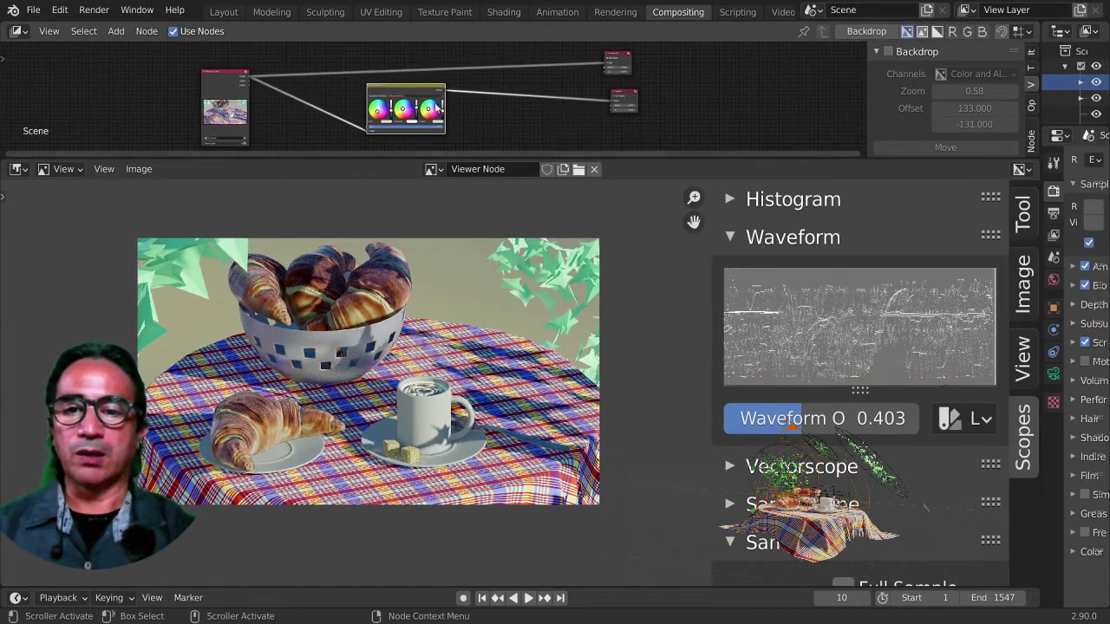
pyautogui.moveTo(433, 92); pyautogui.dragTo(329, 97)
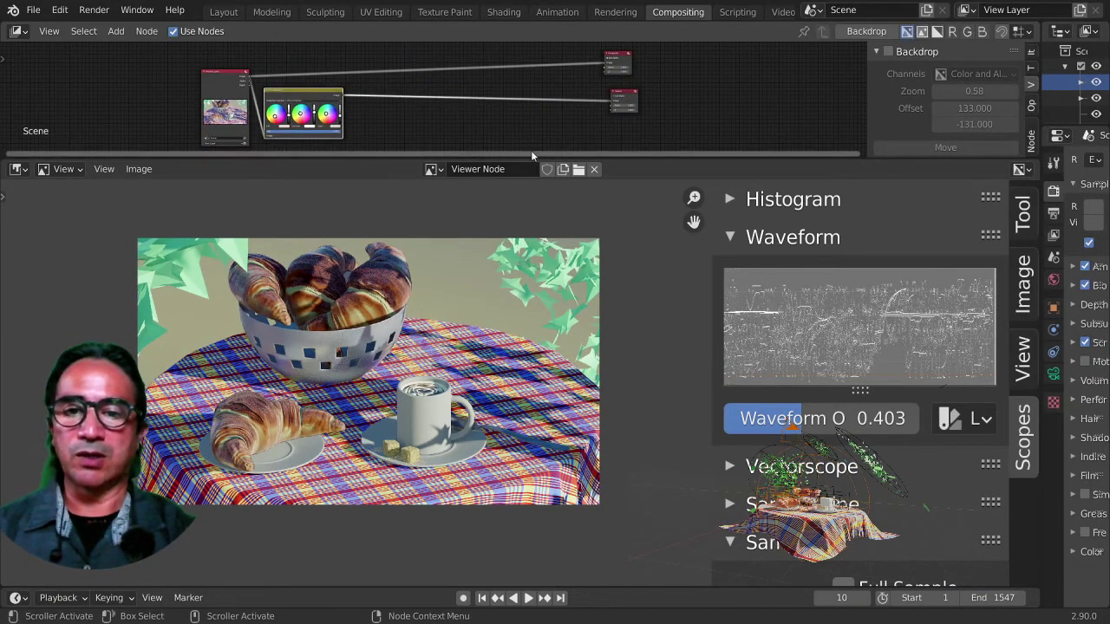
# Enlarge the node editor area and collapse the Waveform scope to inspect the graded render up close
pyautogui.moveTo(364, 157); pyautogui.dragTo(381, 215)
pyautogui.click(730, 294)
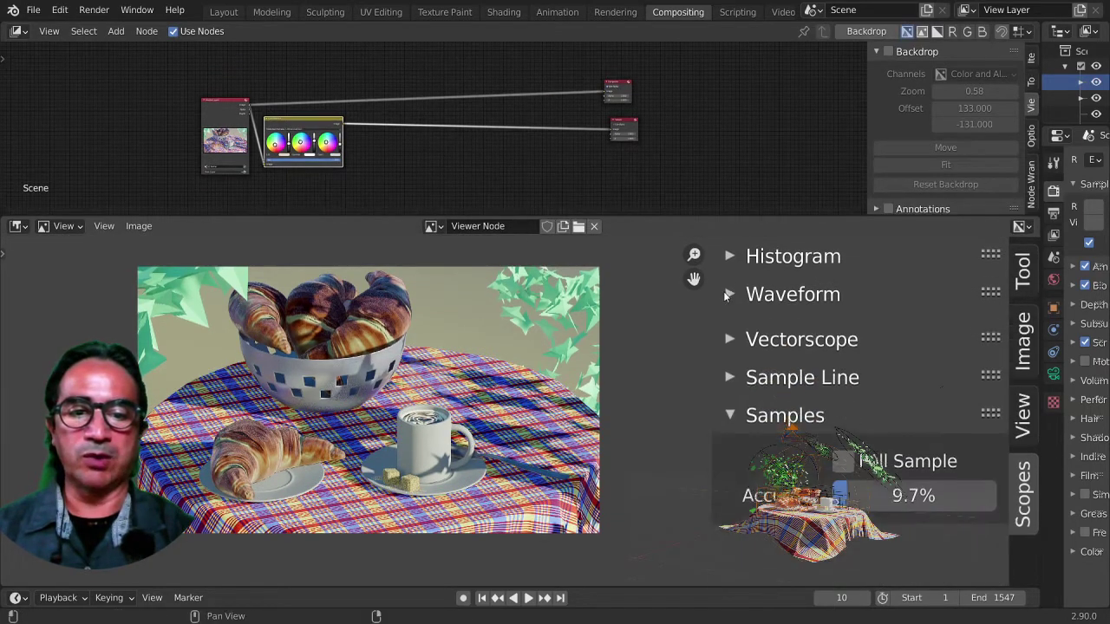
pyautogui.scroll(3, 549, 395)
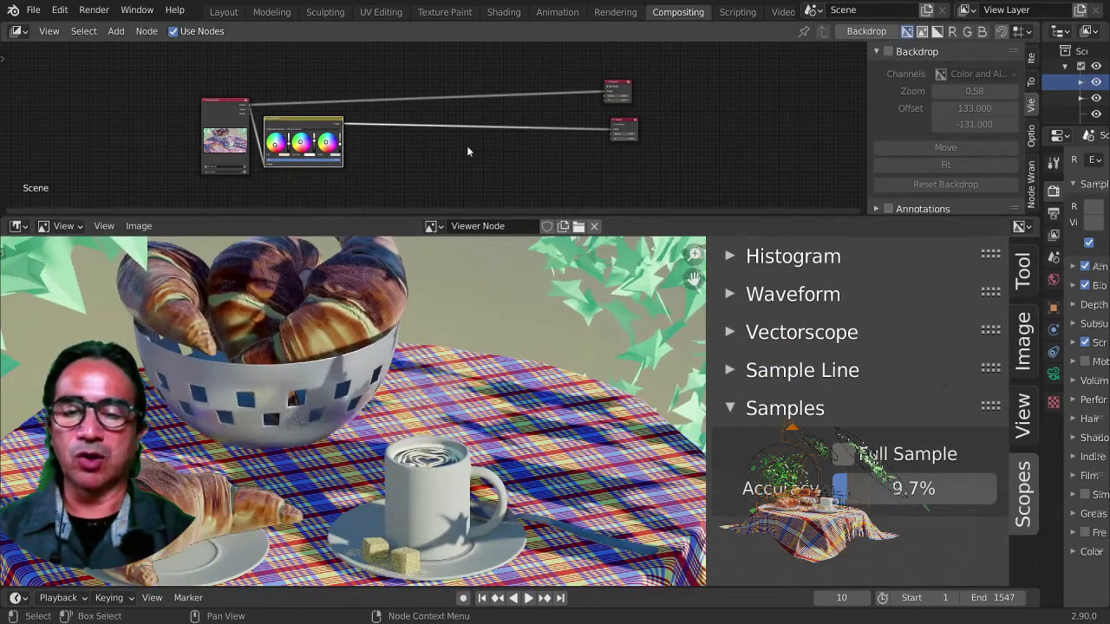
# Add a Defocus node and insert it on the link between the Color Balance and Viewer nodes
pyautogui.scroll(4, 364, 140)
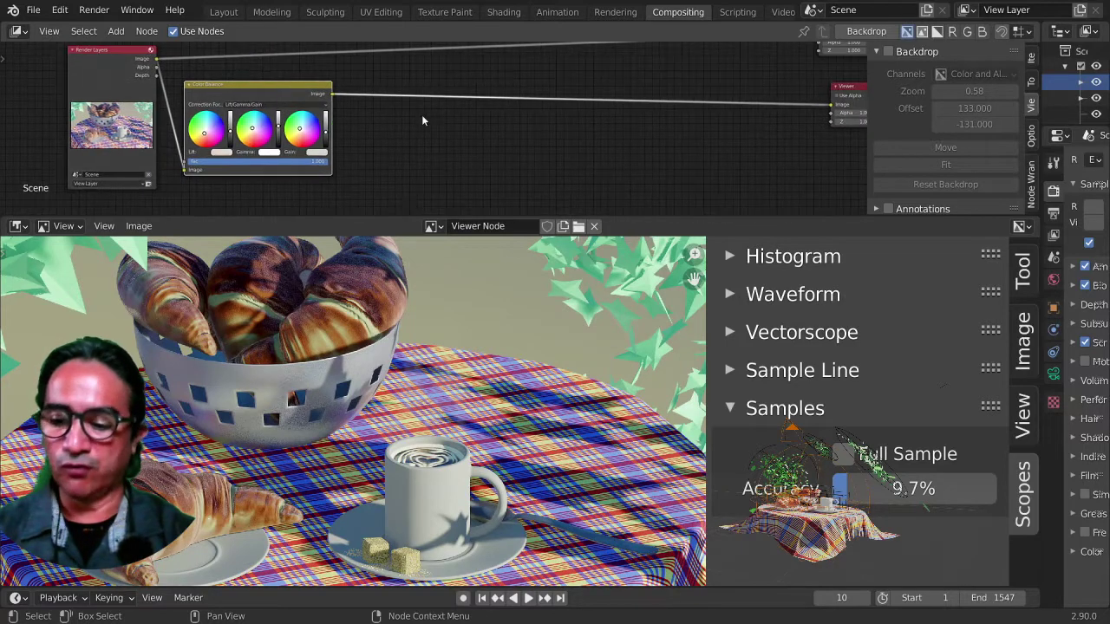
pyautogui.hotkey('shift', 'a')
pyautogui.moveTo(422, 116)
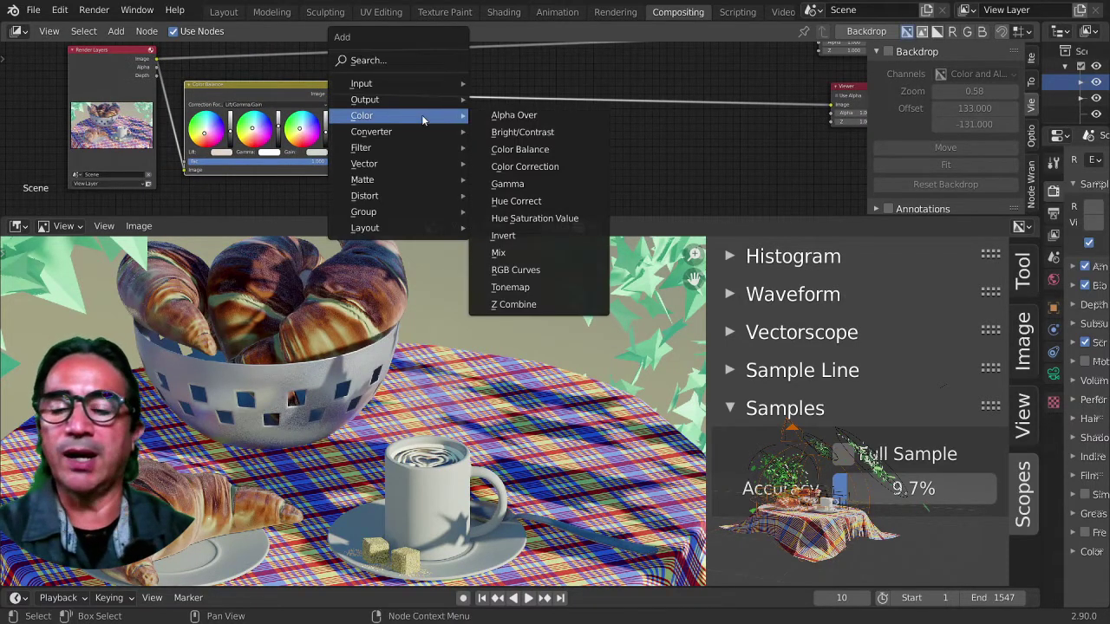
pyautogui.moveTo(375, 149)
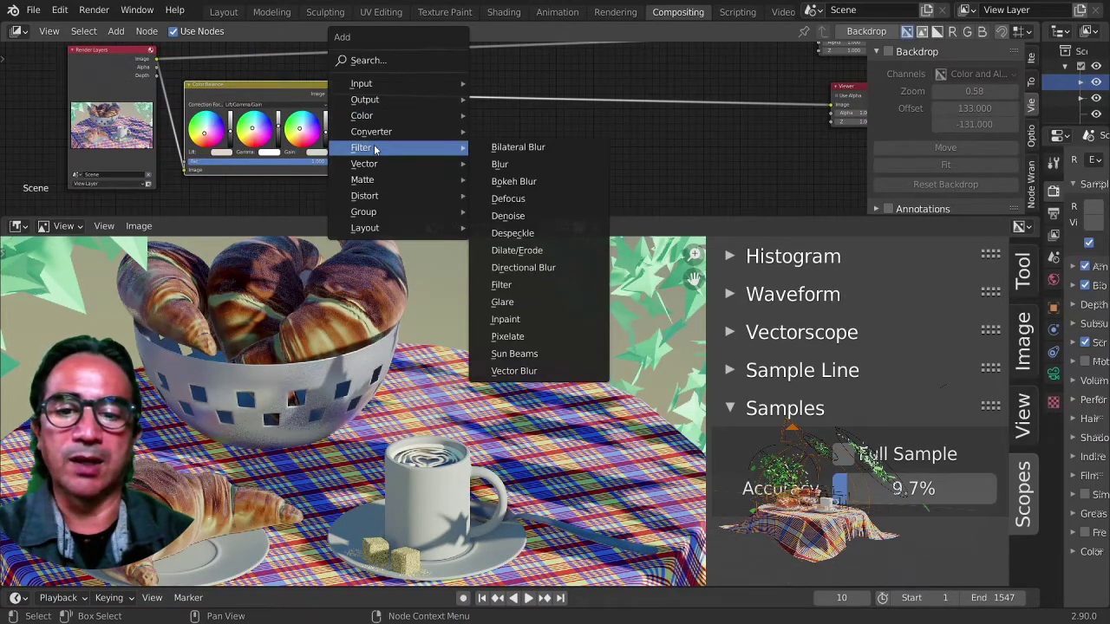
pyautogui.click(509, 198)
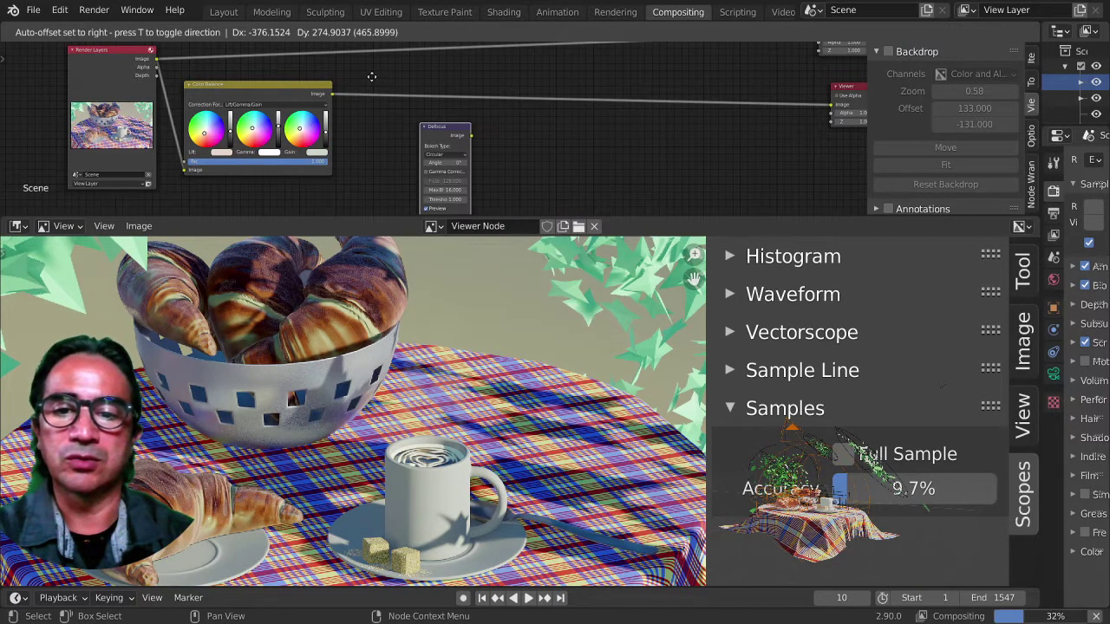
pyautogui.click(369, 104)
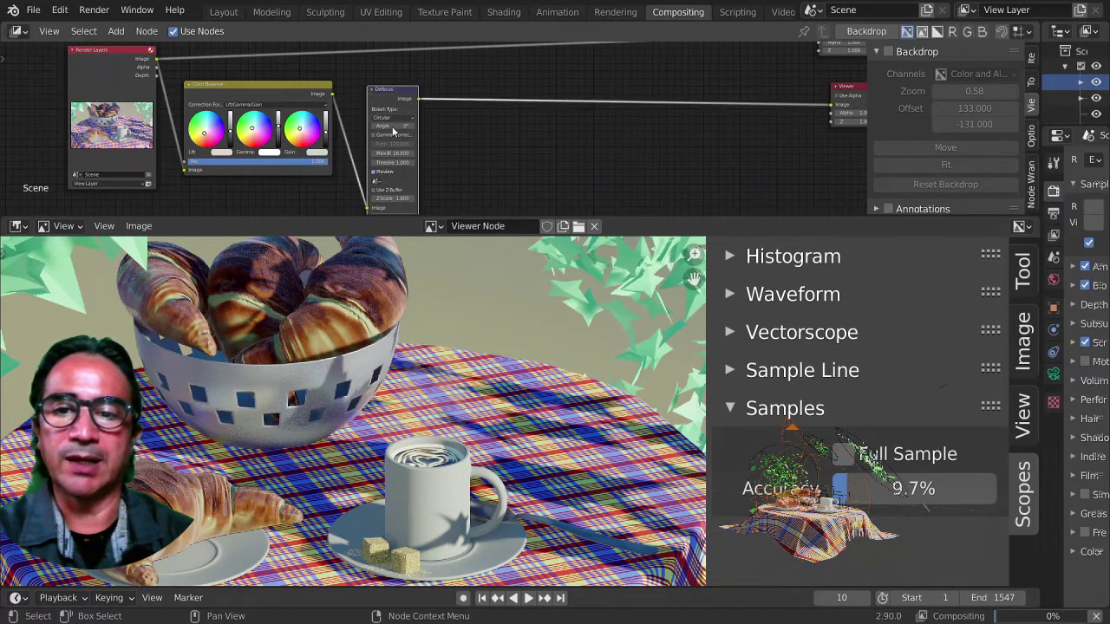
# Maximize the node editor area and enable the Backdrop so the render shows behind the nodes
pyautogui.scroll(5, 406, 178)
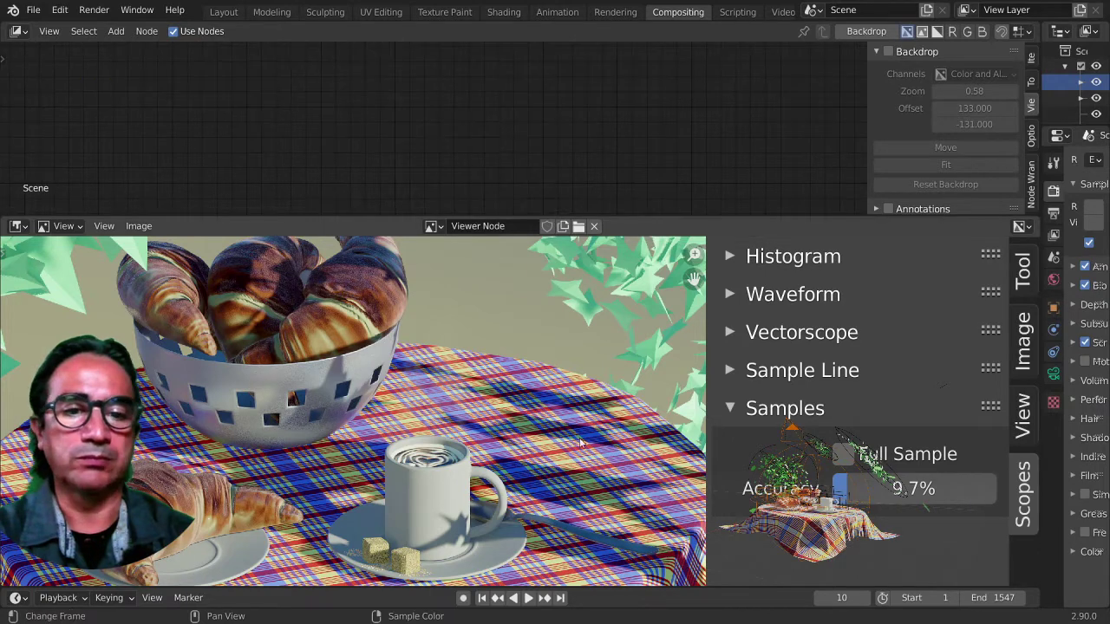
pyautogui.hotkey('ctrl', 'space')
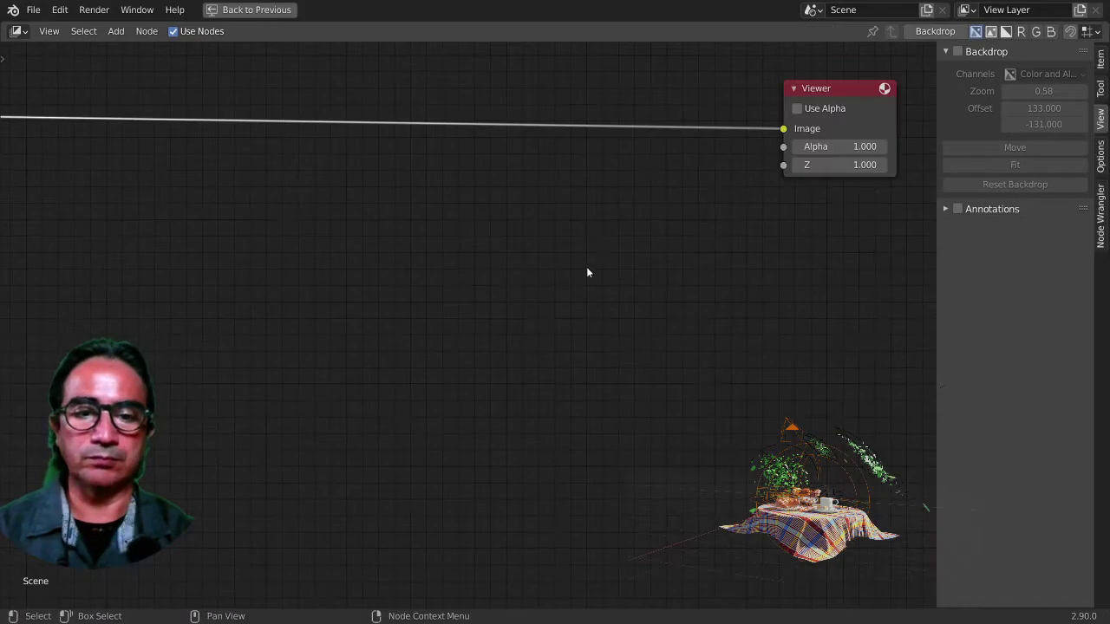
pyautogui.scroll(-11, 581, 273)
pyautogui.moveTo(440, 392); pyautogui.dragTo(737, 373, button='middle')
pyautogui.scroll(3, 739, 372)
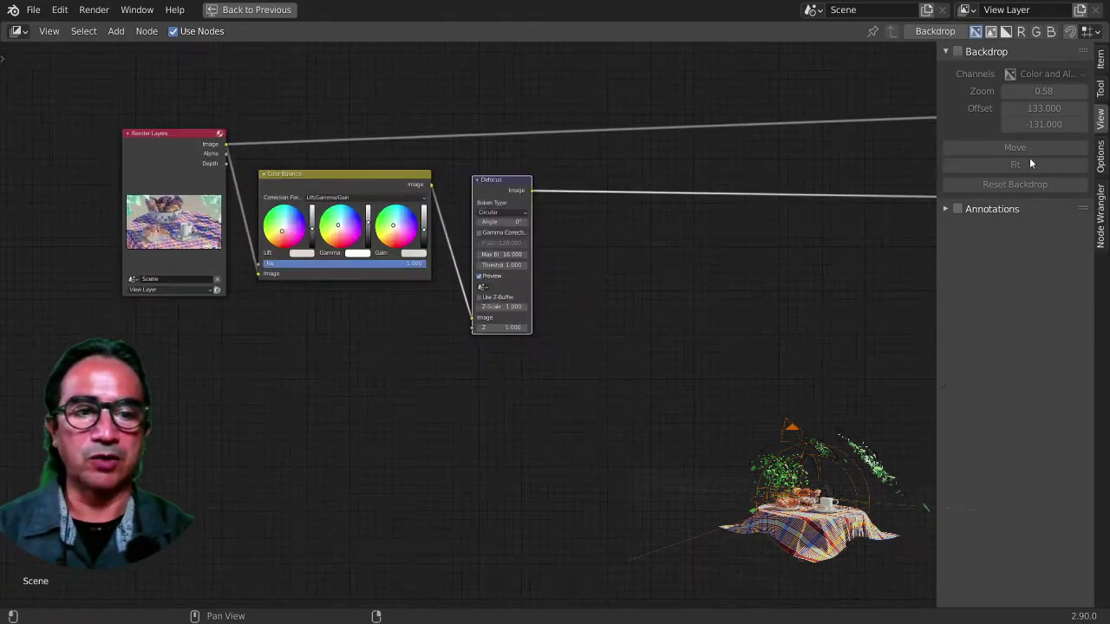
pyautogui.click(958, 52)
pyautogui.moveTo(633, 393); pyautogui.dragTo(518, 303, button='middle')
pyautogui.scroll(2, 512, 303)
pyautogui.scroll(2, 355, 189)
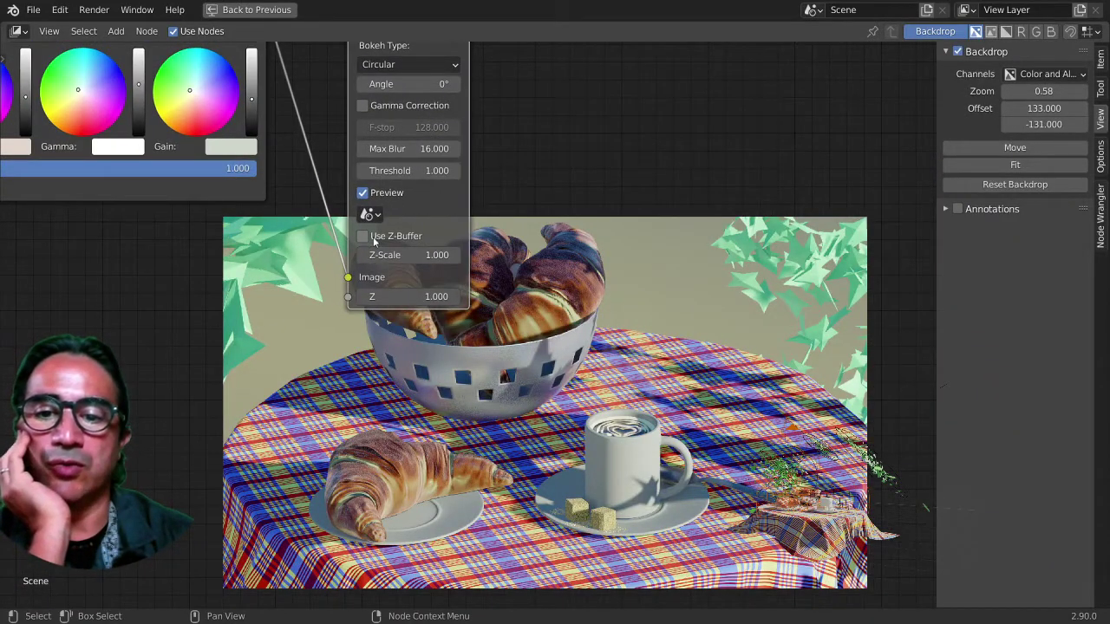
# Shift the Color Balance node slightly up and connect the Render Layers Depth output to the Defocus node's Z input
pyautogui.moveTo(330, 270); pyautogui.dragTo(526, 318, button='middle')
pyautogui.scroll(-3, 543, 313)
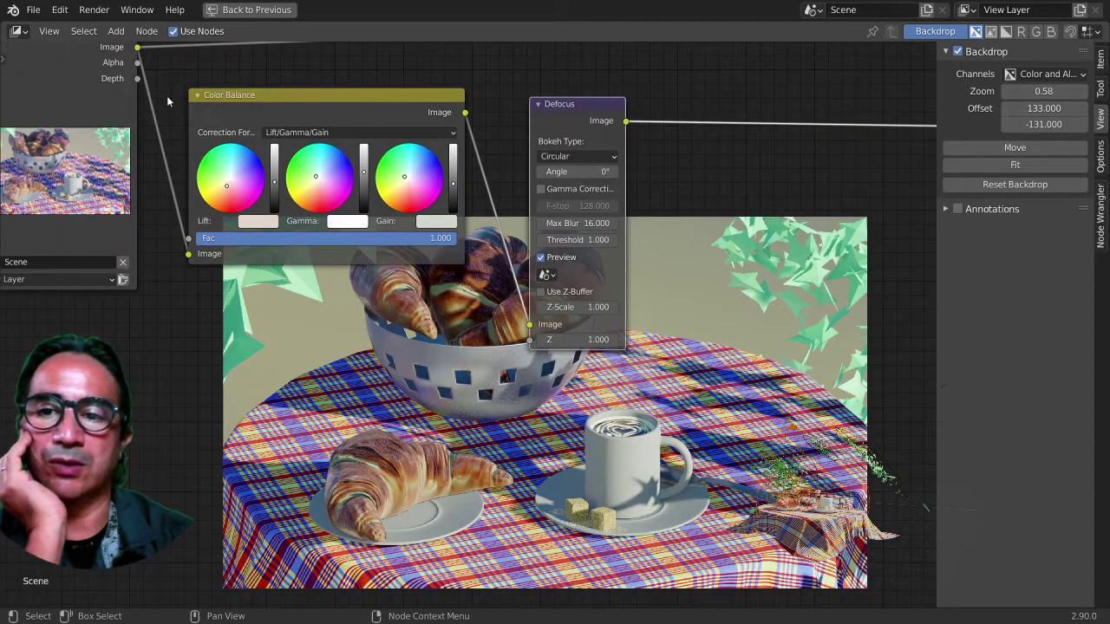
pyautogui.moveTo(246, 102); pyautogui.dragTo(251, 78)
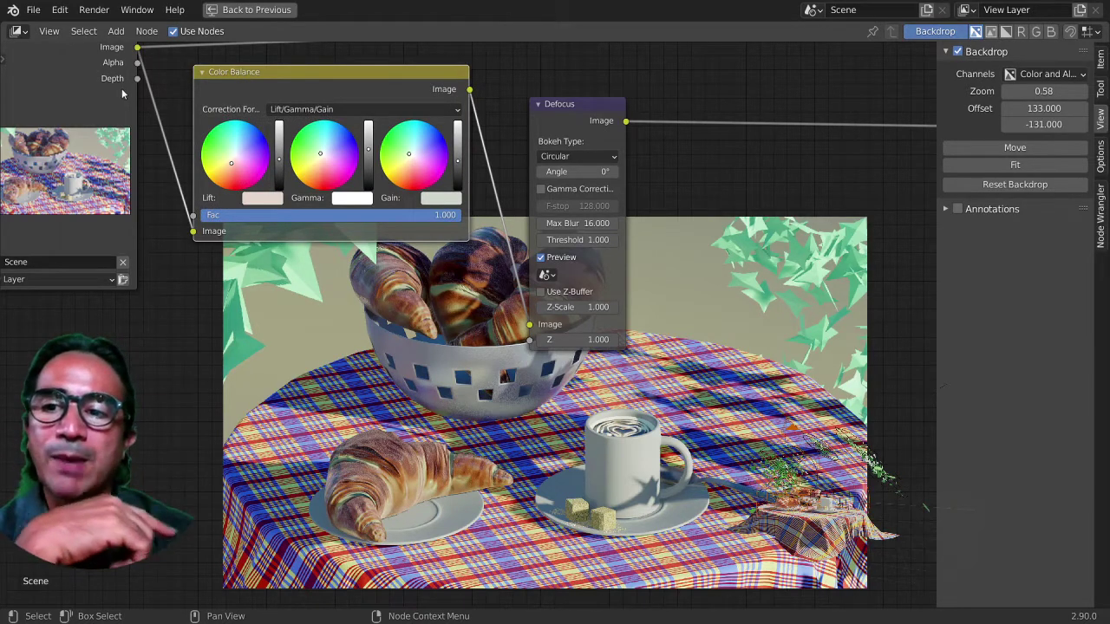
pyautogui.moveTo(137, 78); pyautogui.dragTo(159, 103)
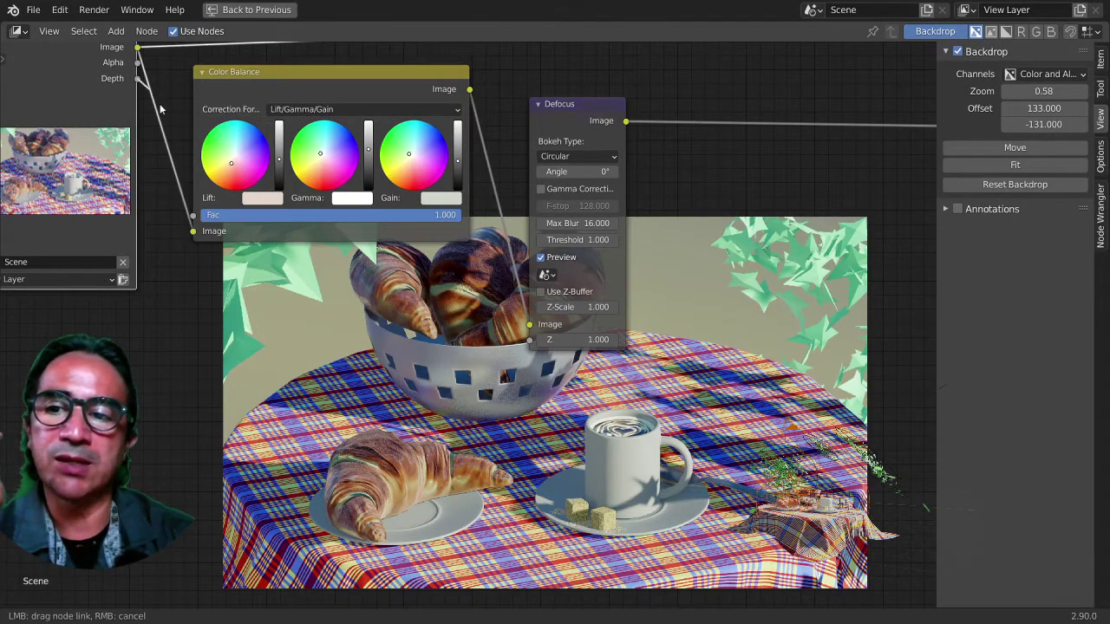
pyautogui.moveTo(237, 216); pyautogui.dragTo(563, 356)
# Enable Use Z-Buffer on the Defocus node and lower its F-stop to 26.1
pyautogui.scroll(2, 598, 343)
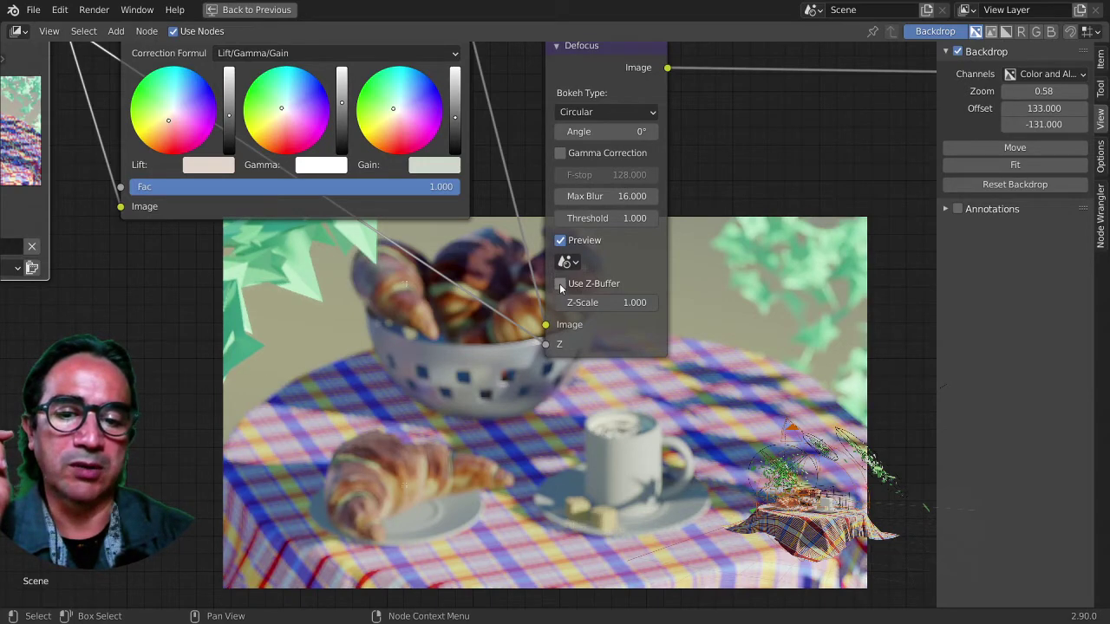
pyautogui.click(560, 285)
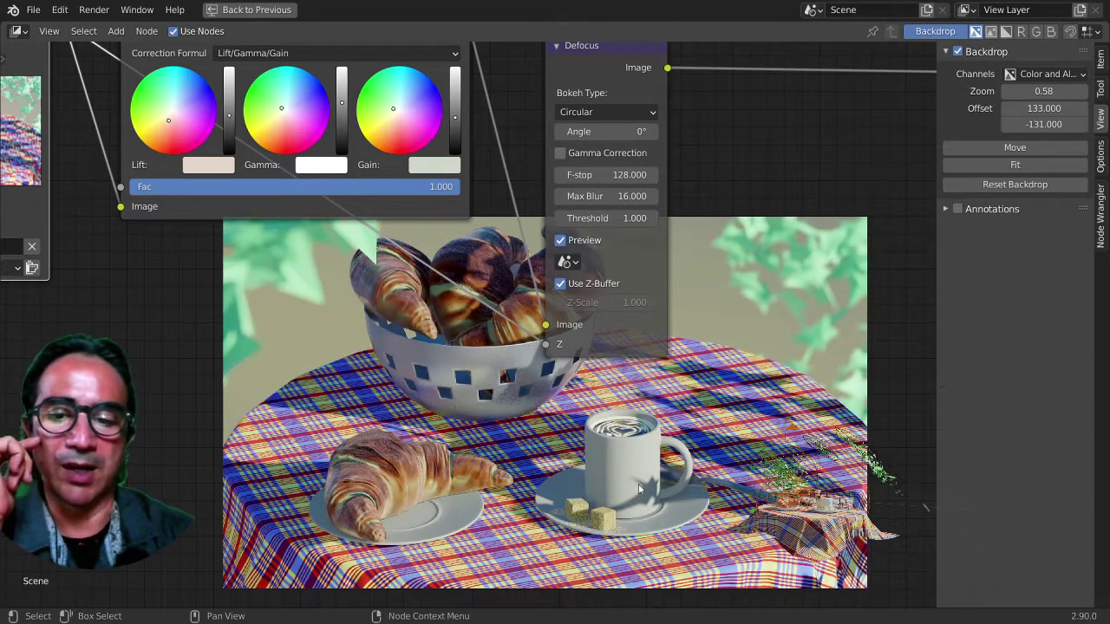
pyautogui.scroll(3, 650, 468)
pyautogui.moveTo(849, 397); pyautogui.dragTo(622, 306, button='middle')
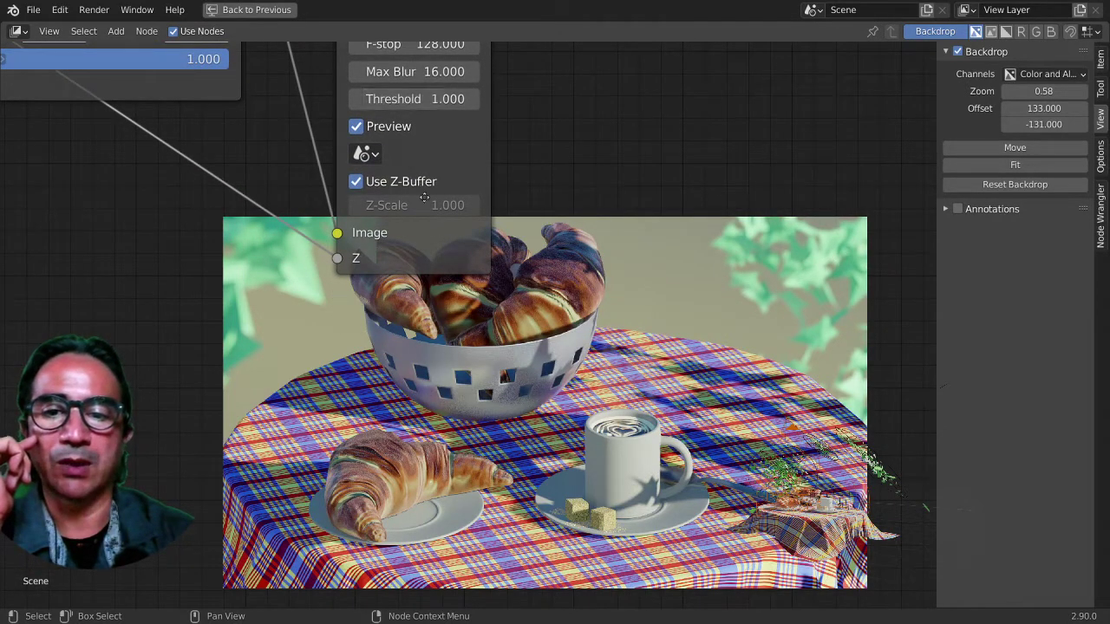
pyautogui.moveTo(424, 198); pyautogui.dragTo(415, 306, button='middle')
pyautogui.moveTo(417, 151); pyautogui.dragTo(390, 151)
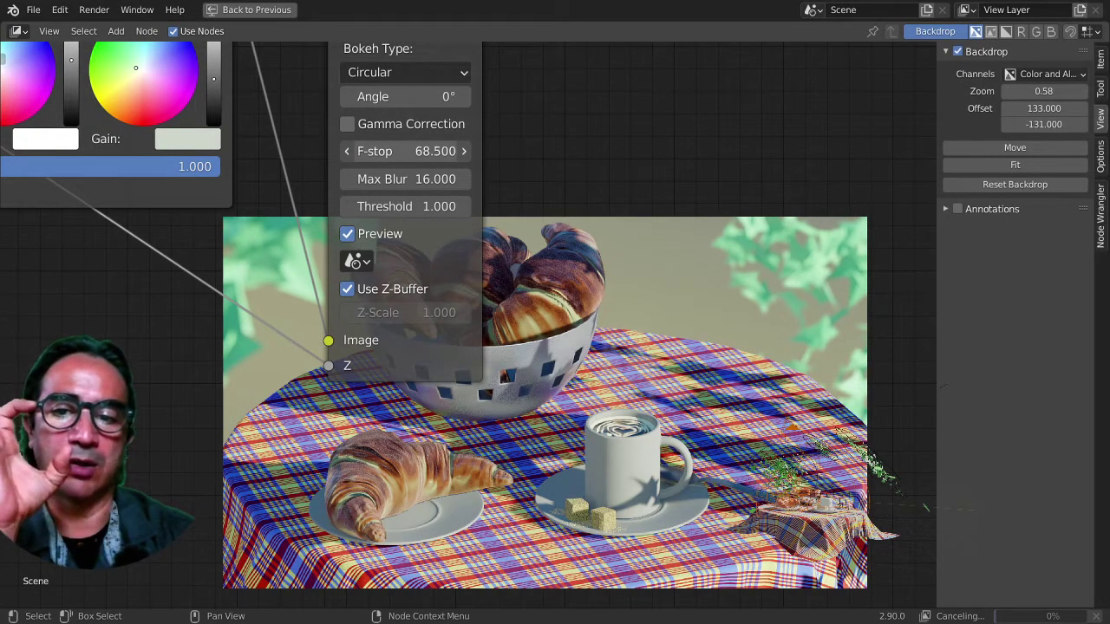
pyautogui.moveTo(391, 151); pyautogui.dragTo(382, 151)
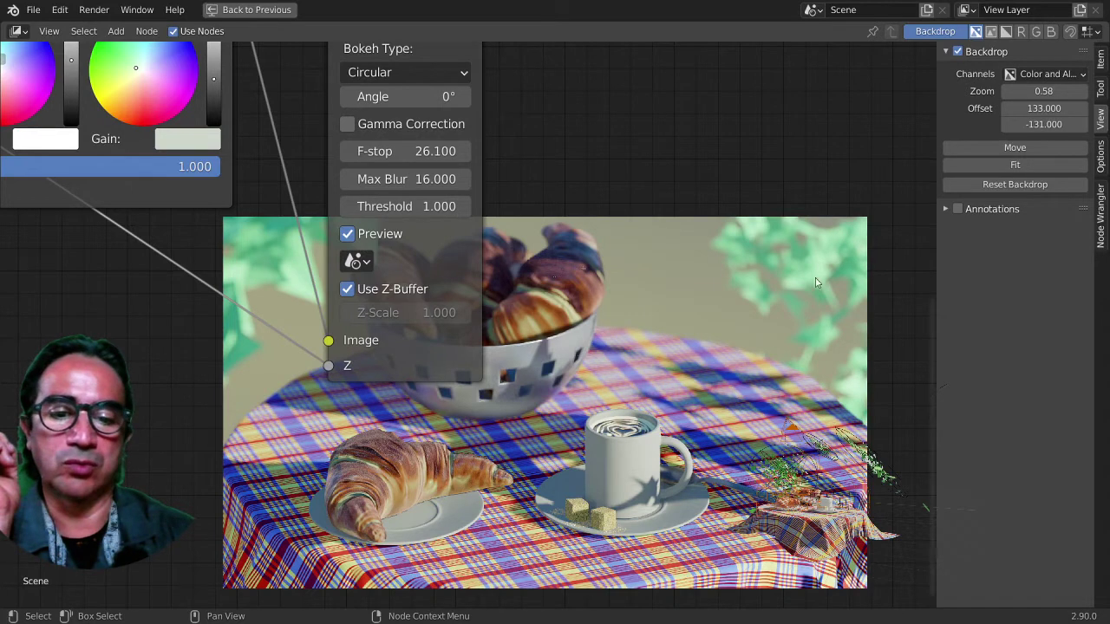
# Switch Gamma Correction on the Defocus node on and back off to compare its effect on the blur
pyautogui.moveTo(523, 331); pyautogui.dragTo(365, 310, button='middle')
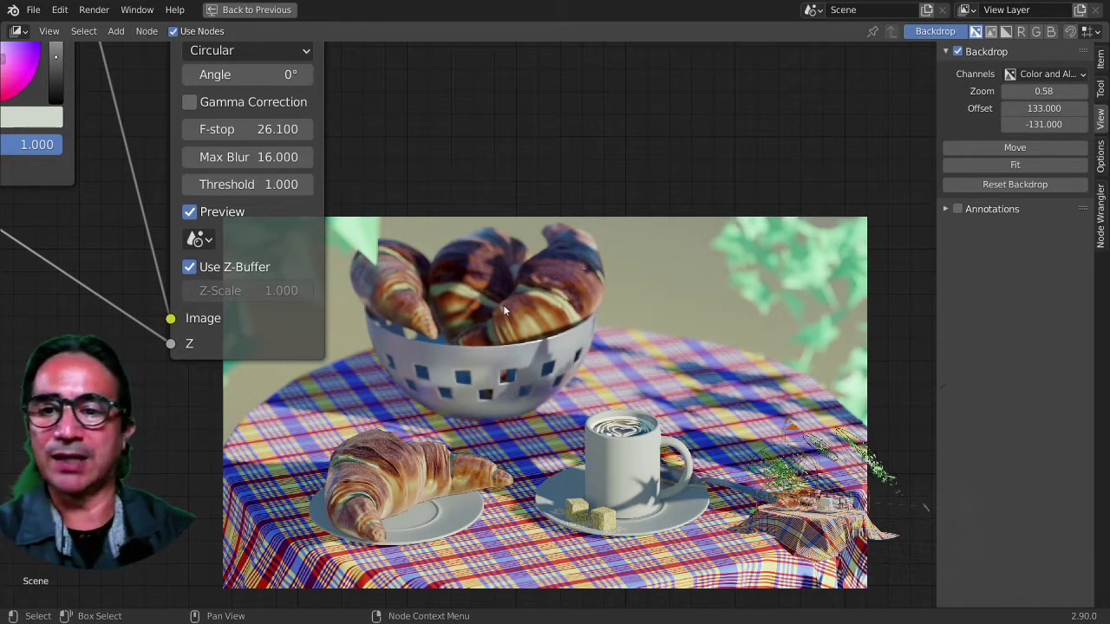
pyautogui.scroll(-1, 386, 296)
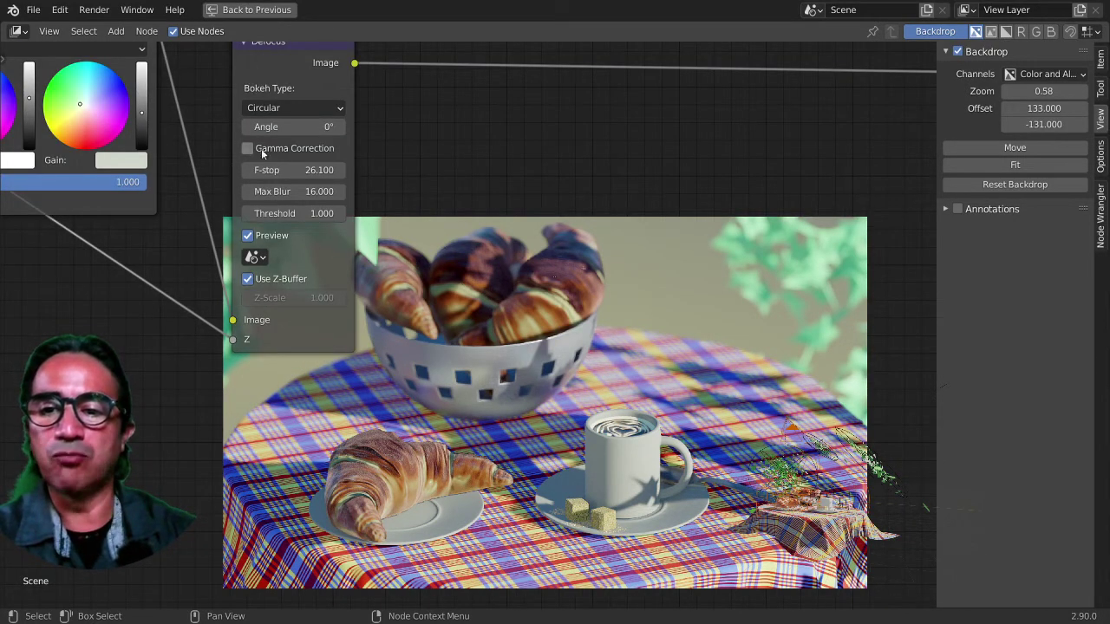
pyautogui.click(249, 148)
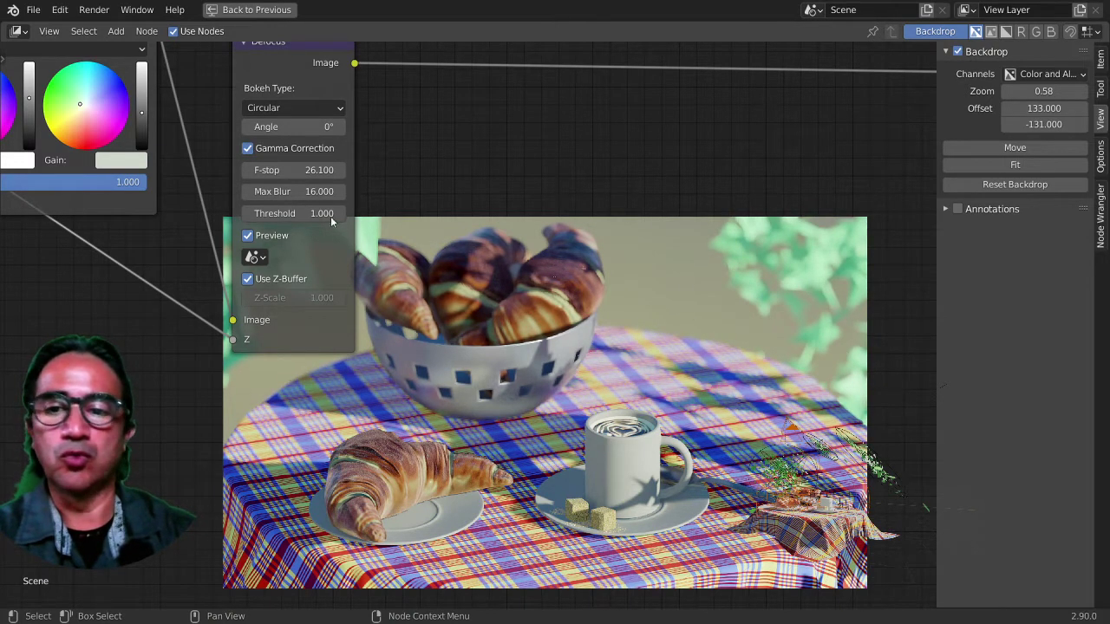
pyautogui.click(260, 149)
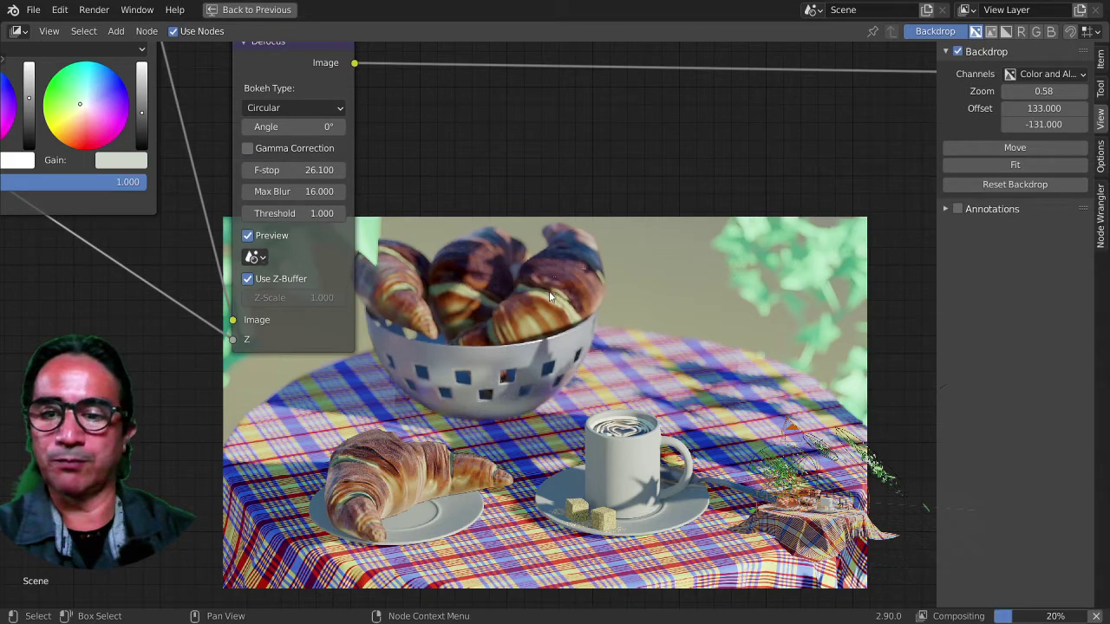
# Nudge the Defocus node away from Color Balance and insert a Lens Distortion node between Defocus and Viewer
pyautogui.scroll(-3, 588, 280)
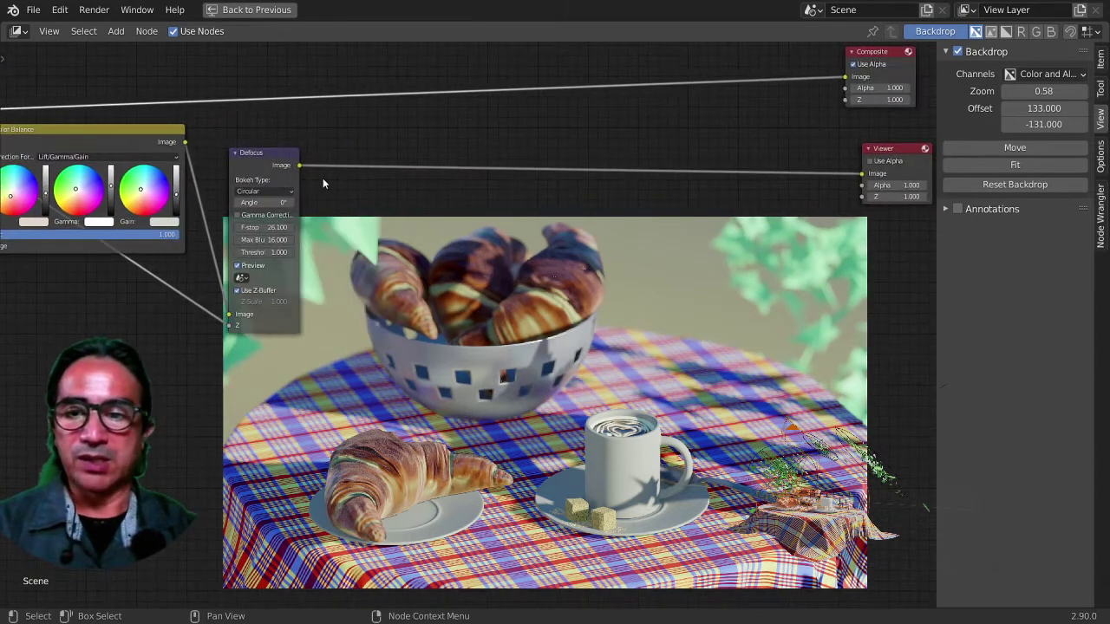
pyautogui.moveTo(272, 152); pyautogui.dragTo(293, 140)
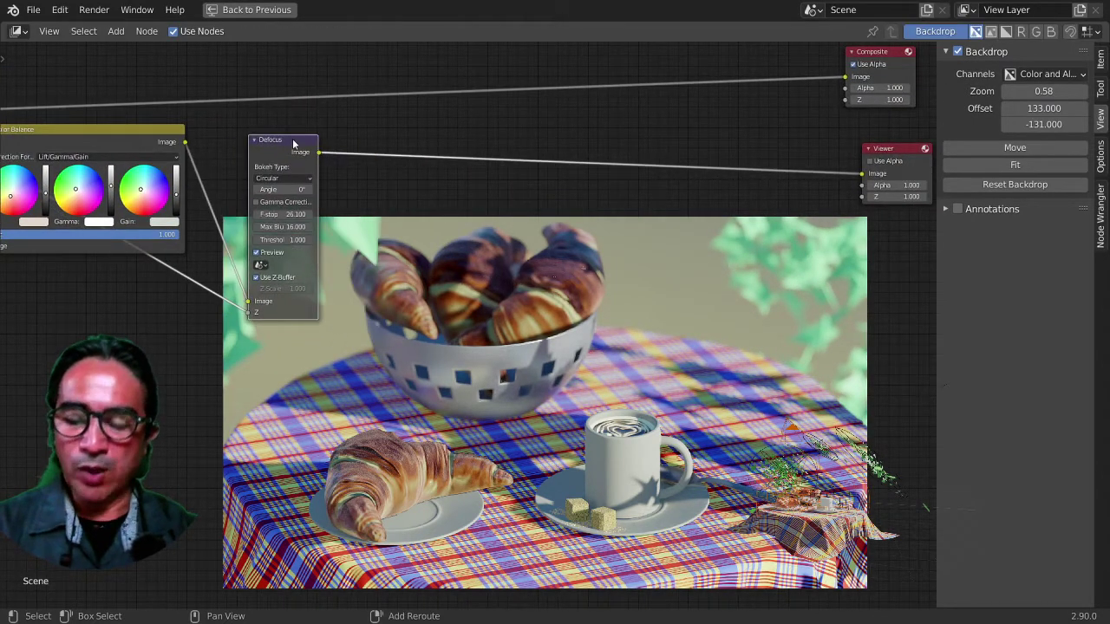
pyautogui.hotkey('shift', 'a')
pyautogui.moveTo(292, 141)
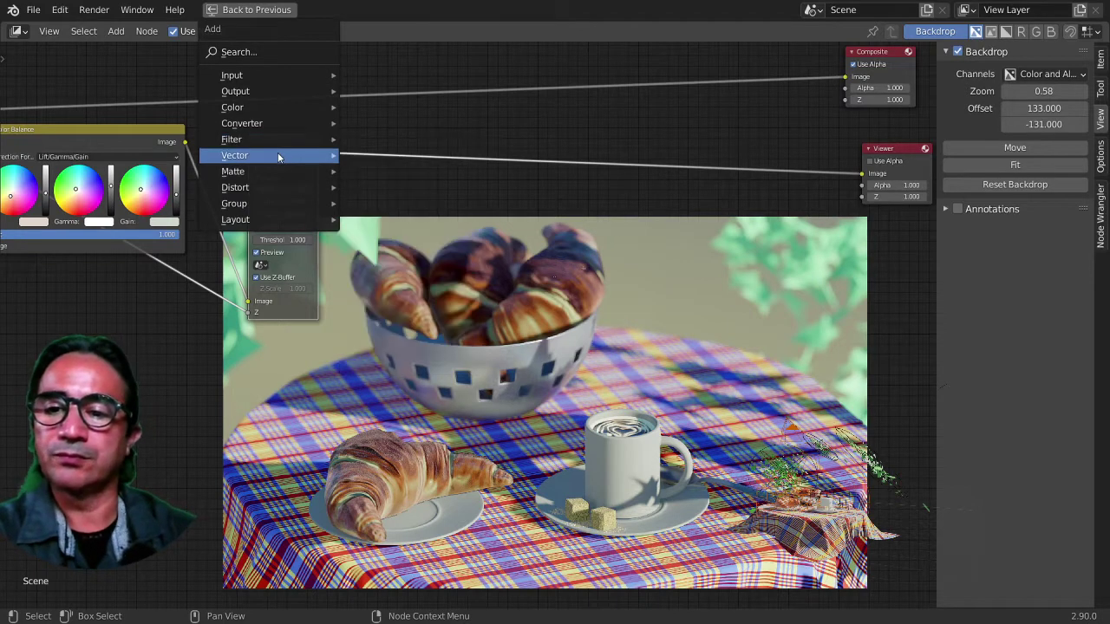
pyautogui.moveTo(245, 158)
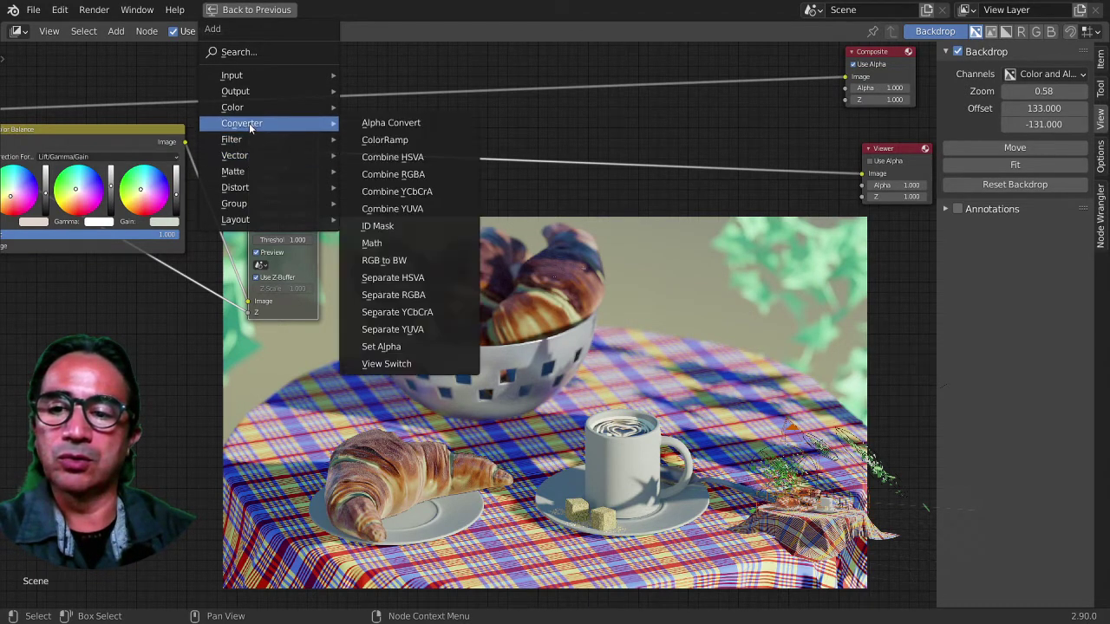
pyautogui.moveTo(252, 186)
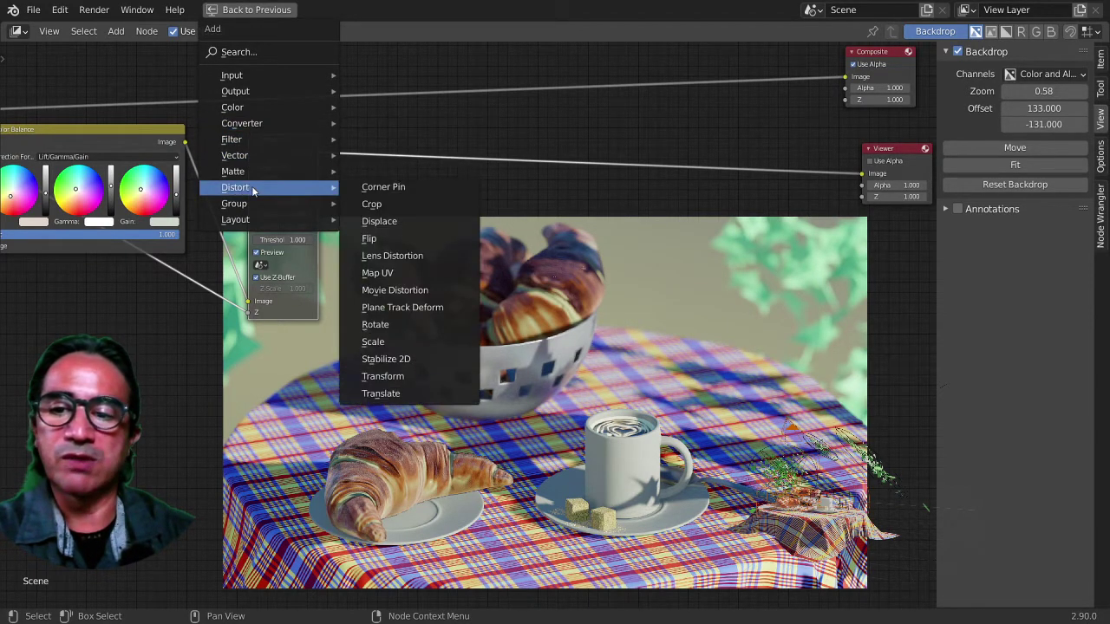
pyautogui.click(406, 258)
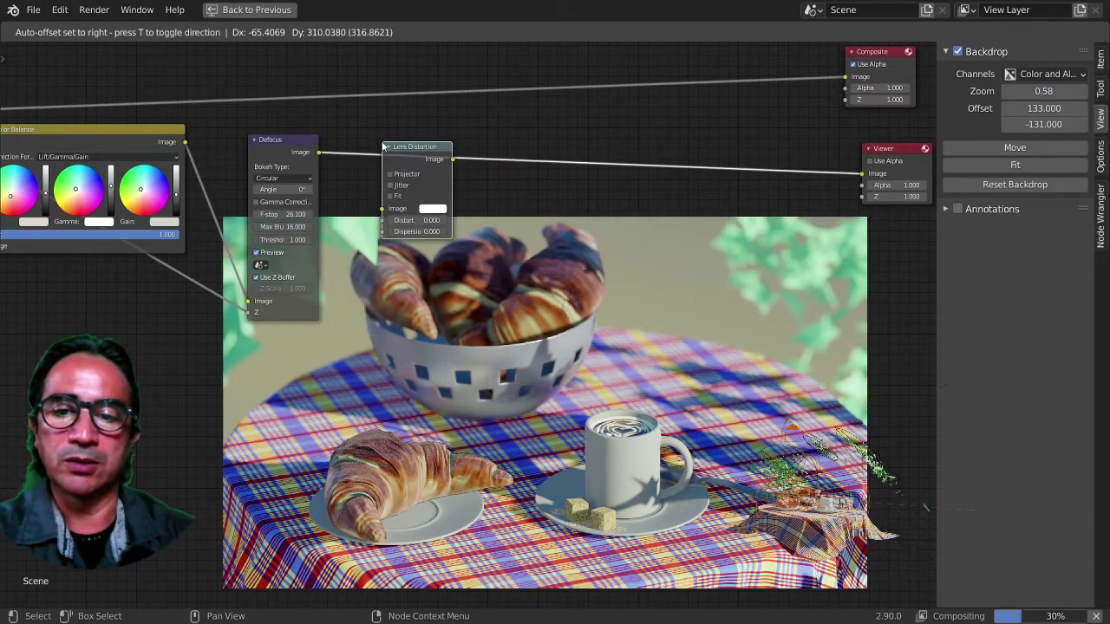
pyautogui.click(386, 146)
# Set the Lens Distortion node's Distort value to 0.210 and enable its Fit option
pyautogui.scroll(3, 456, 222)
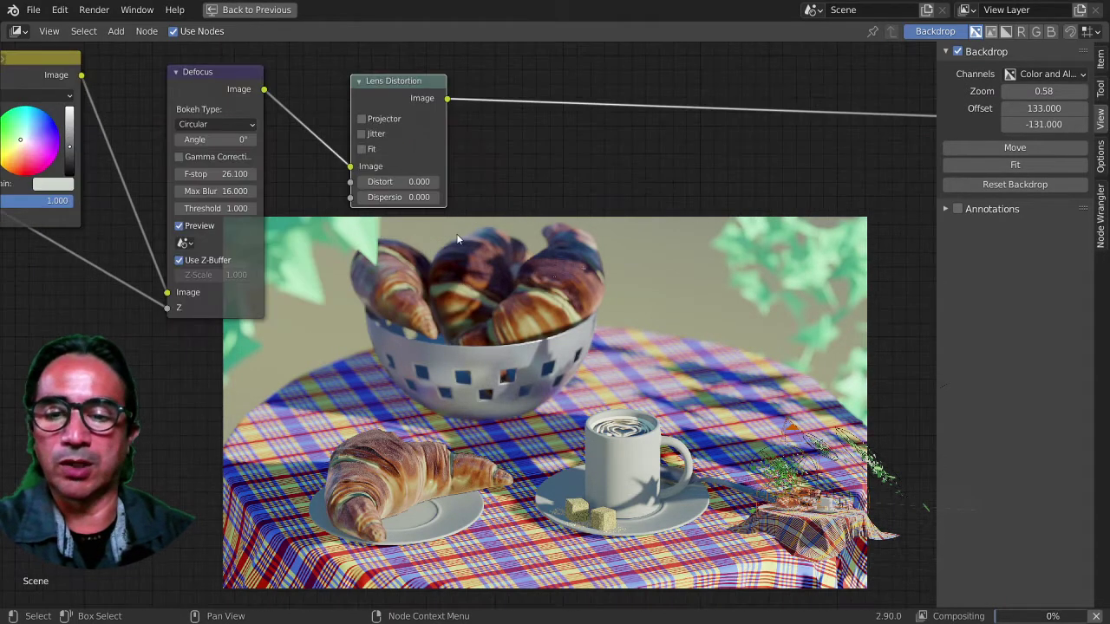
pyautogui.moveTo(456, 233); pyautogui.dragTo(286, 186, button='middle')
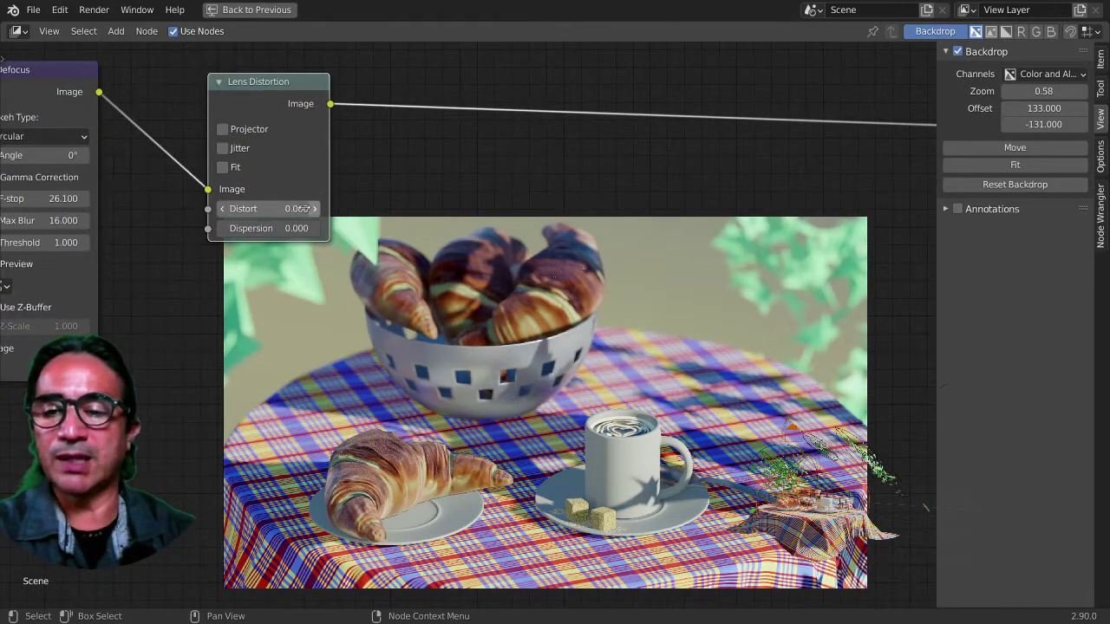
pyautogui.scroll(2, 291, 201)
pyautogui.moveTo(310, 184); pyautogui.dragTo(463, 221, button='middle')
pyautogui.moveTo(364, 214); pyautogui.dragTo(386, 214)
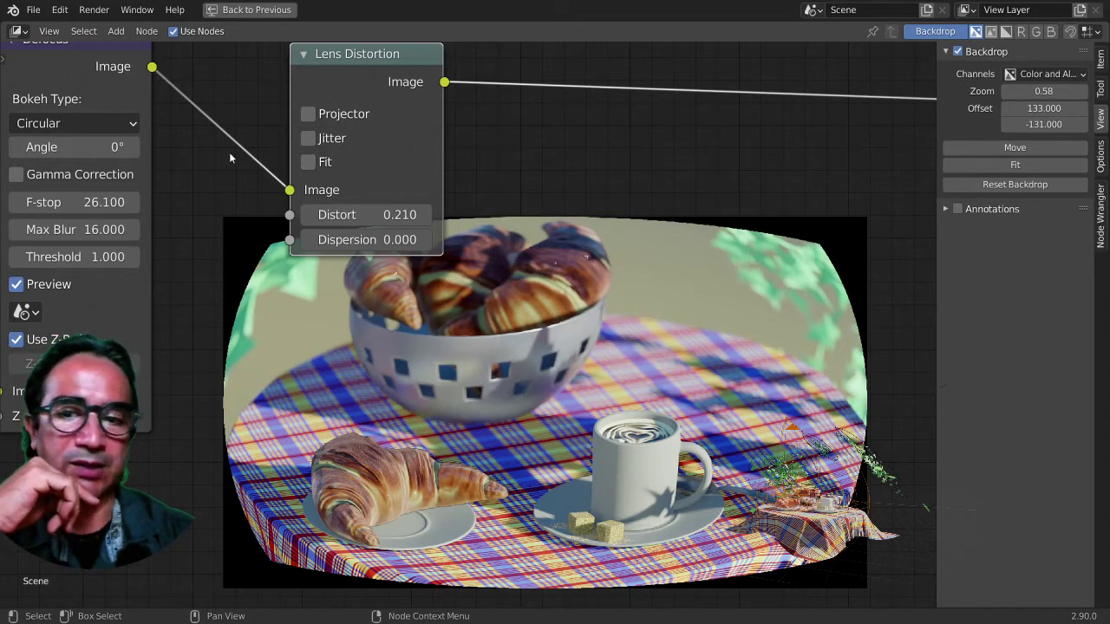
pyautogui.click(308, 163)
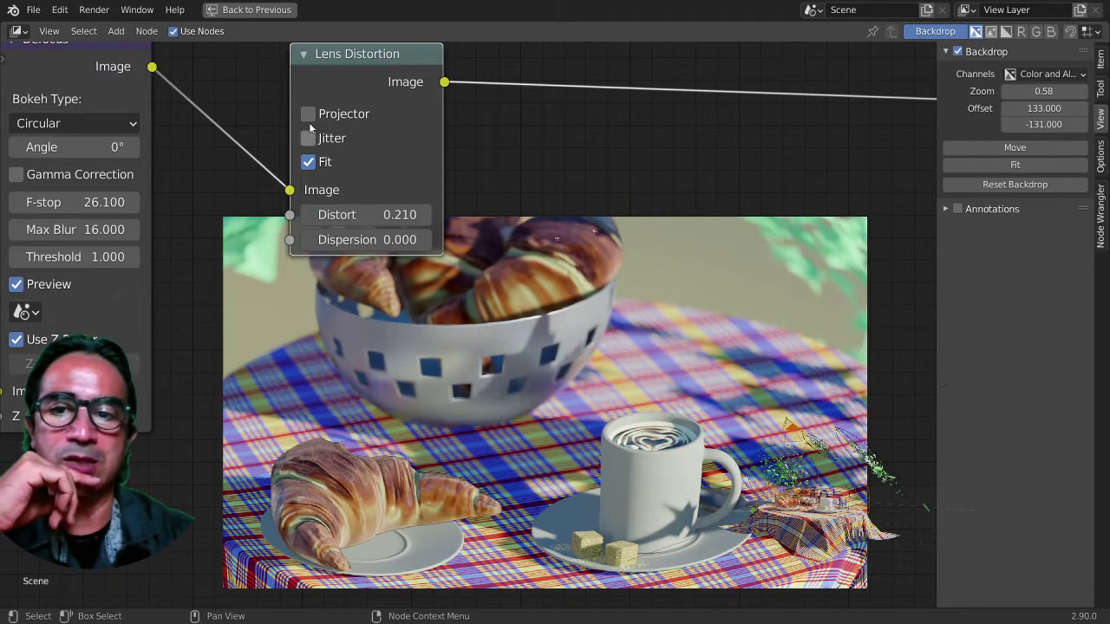
# Enable Projector on the Lens Distortion node and raise its Dispersion to 1.000
pyautogui.click(308, 114)
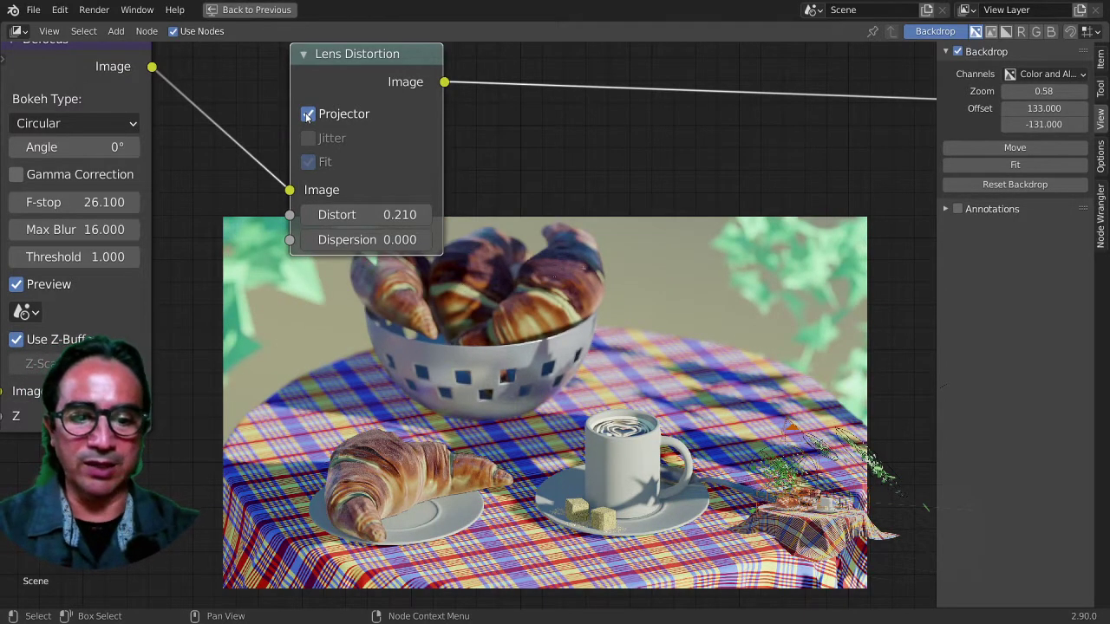
pyautogui.scroll(1, 381, 221)
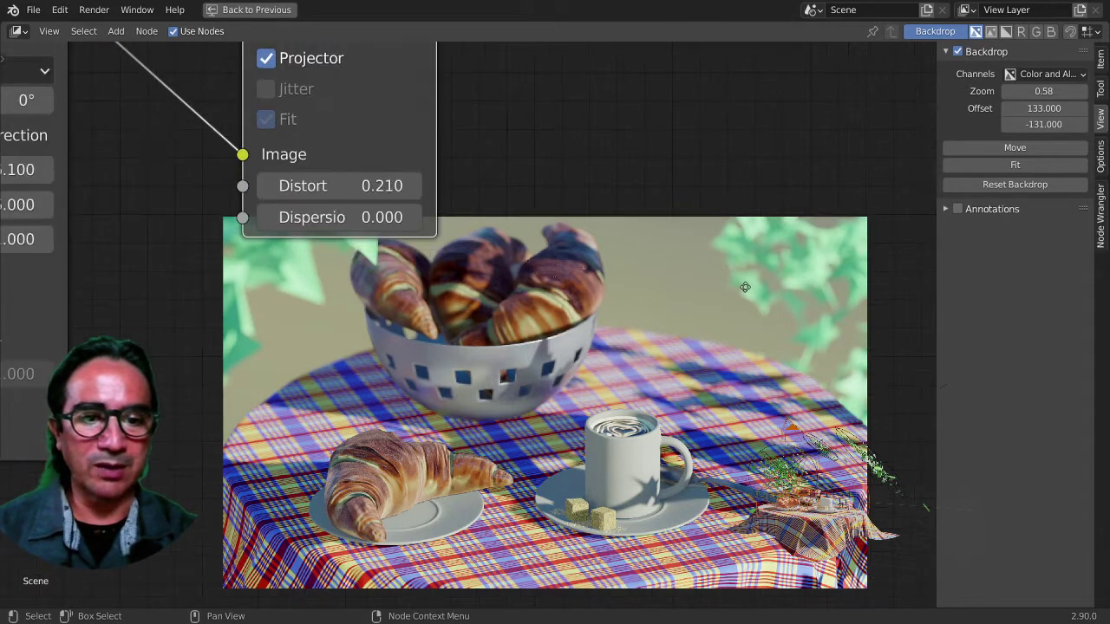
pyautogui.moveTo(381, 222); pyautogui.dragTo(431, 323, button='middle')
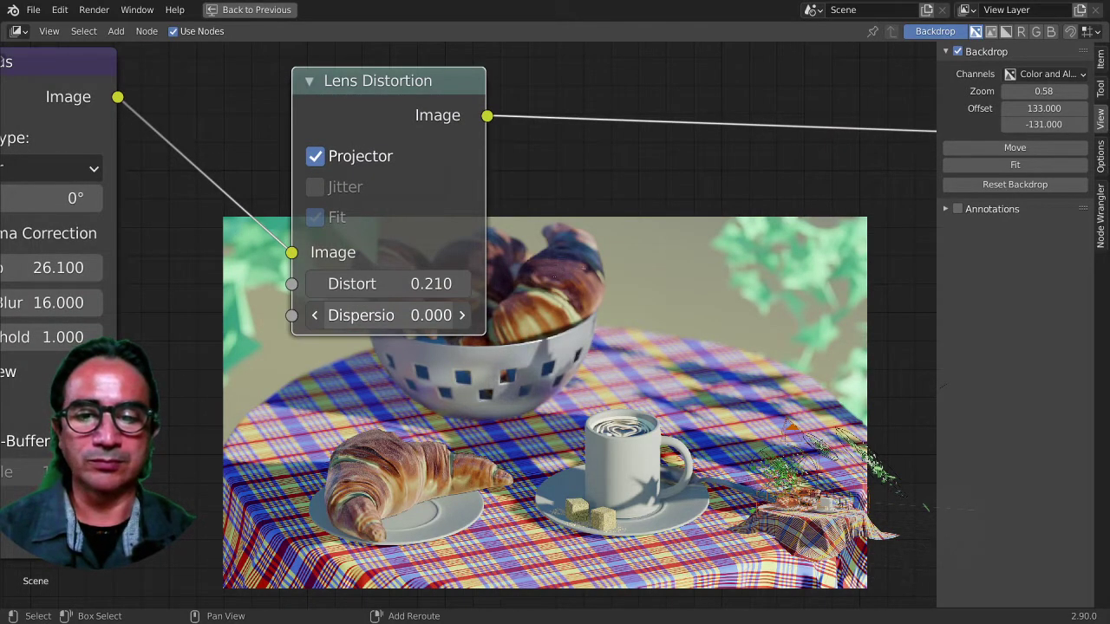
pyautogui.moveTo(390, 315); pyautogui.dragTo(553, 381)
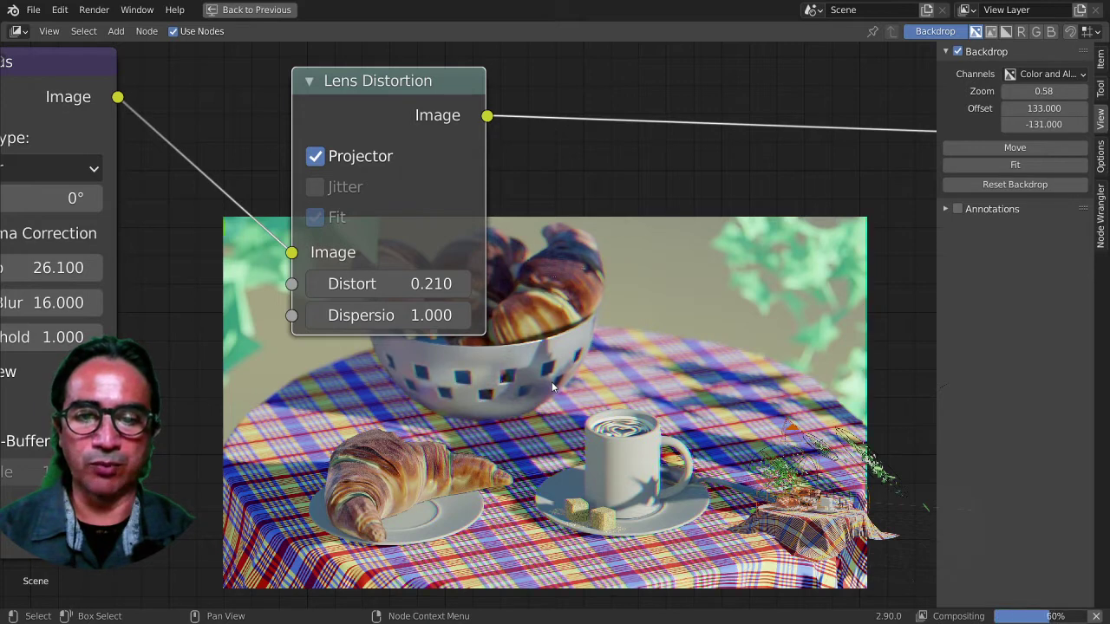
# Enlarge the backdrop to a zoom of 1.70 and examine the colour fringing on the bowl, background croissants and plated croissant
pyautogui.scroll(3, 512, 278)
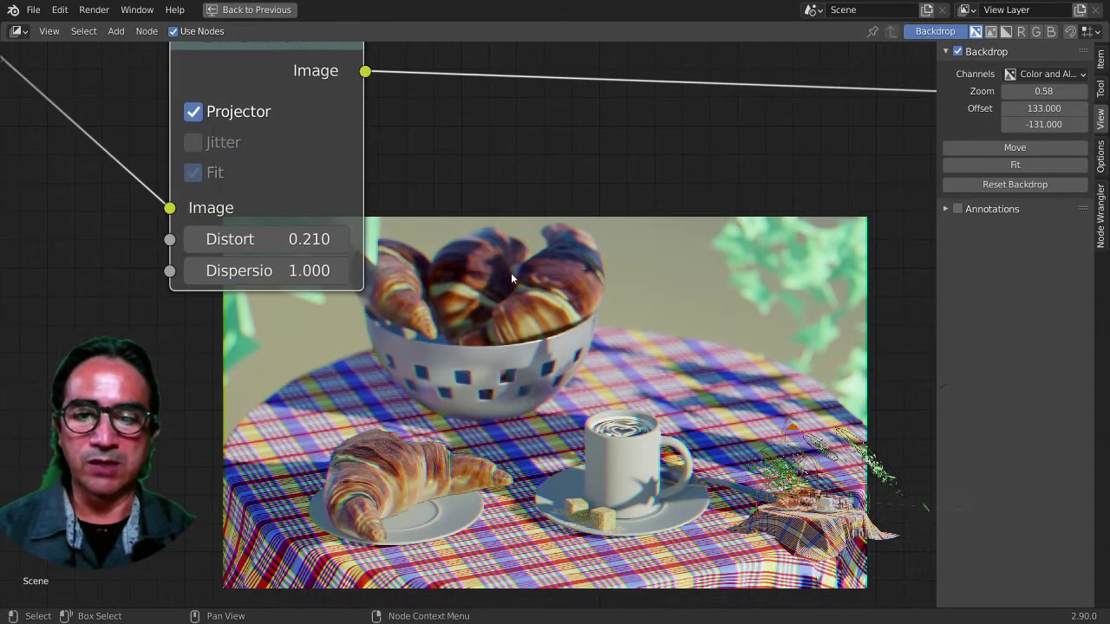
pyautogui.scroll(2, 521, 277)
pyautogui.moveTo(1036, 91); pyautogui.dragTo(1080, 91)
pyautogui.moveTo(290, 129); pyautogui.dragTo(215, 148, button='middle')
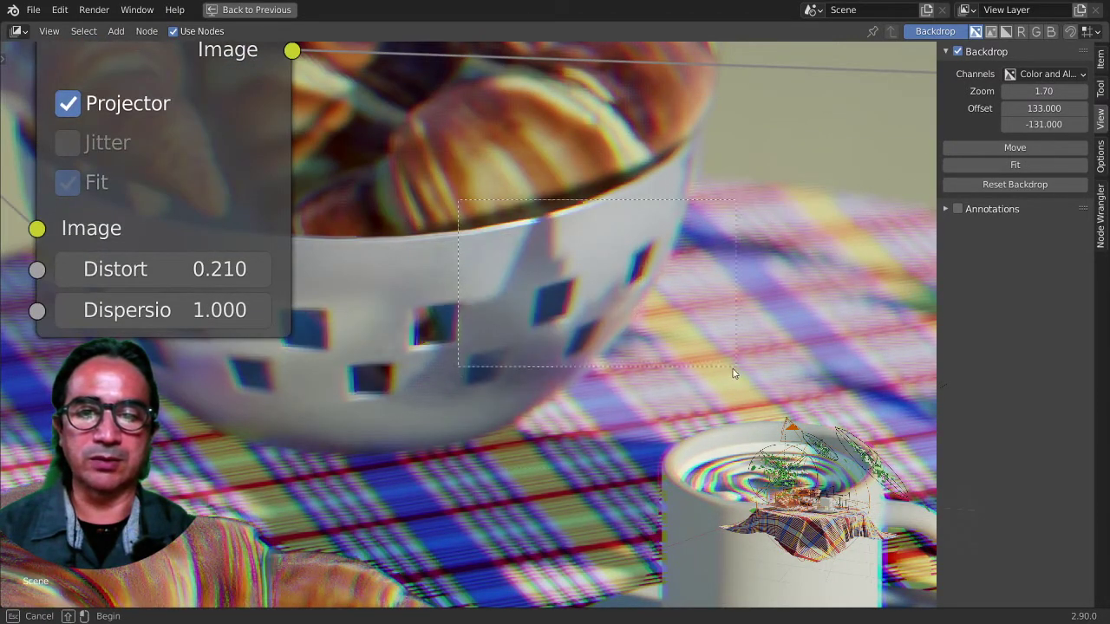
pyautogui.scroll(-1, 654, 240)
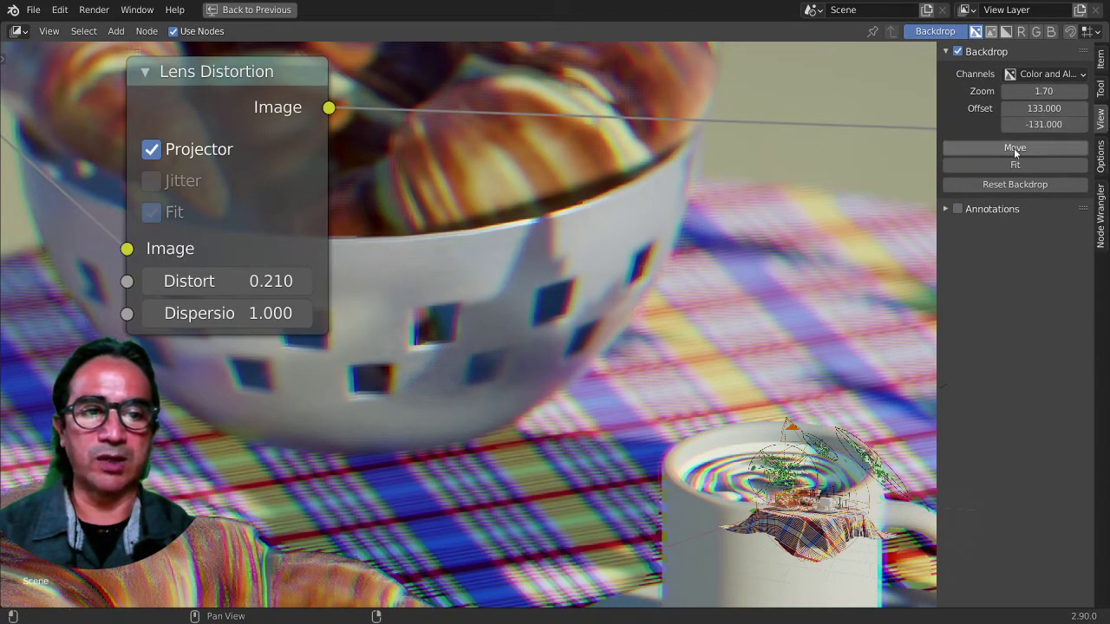
pyautogui.click(1014, 148)
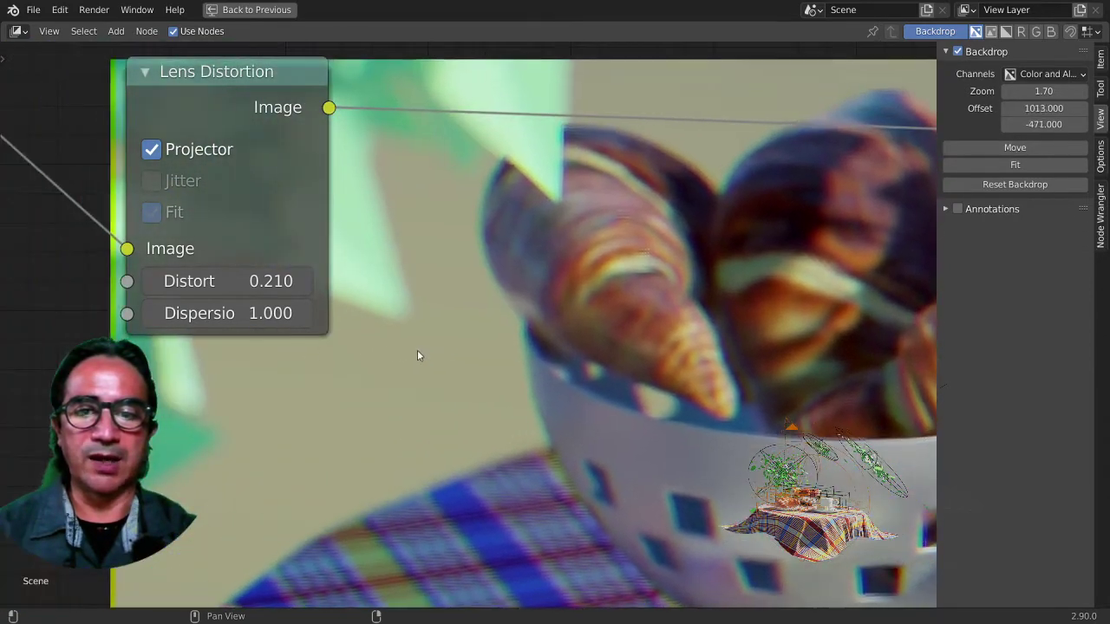
pyautogui.click(420, 356)
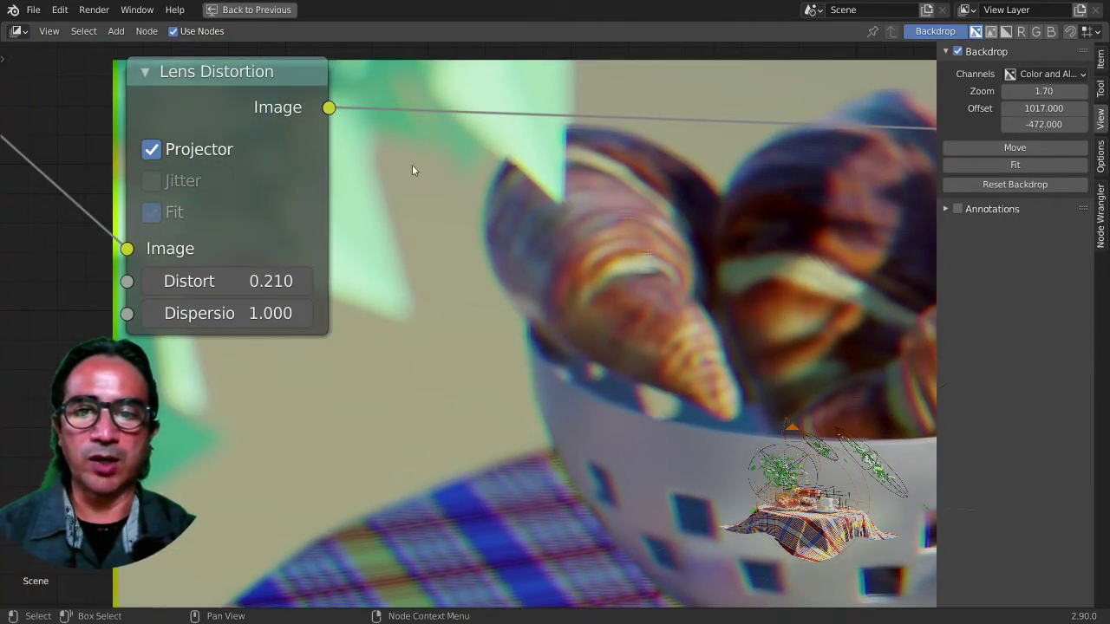
pyautogui.click(1020, 148)
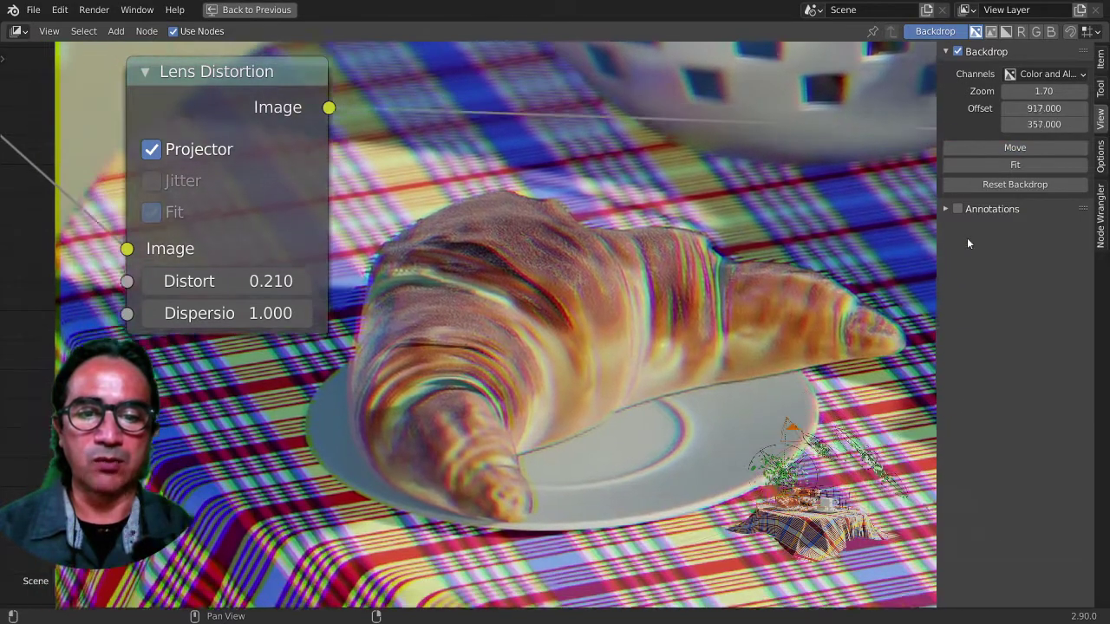
pyautogui.click(968, 238)
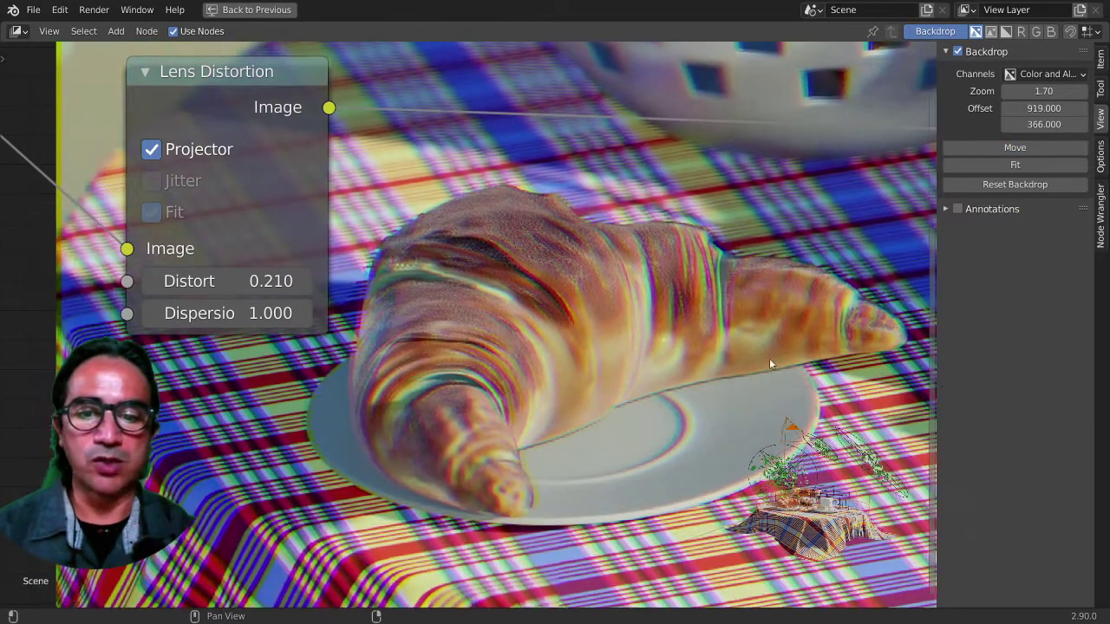
pyautogui.click(1013, 148)
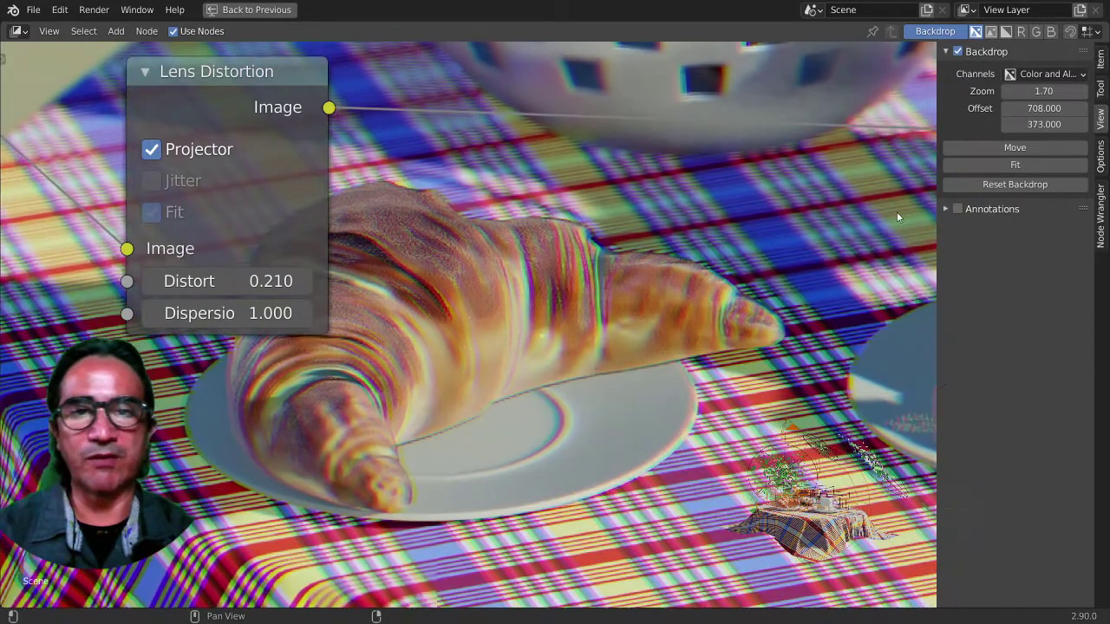
pyautogui.click(897, 212)
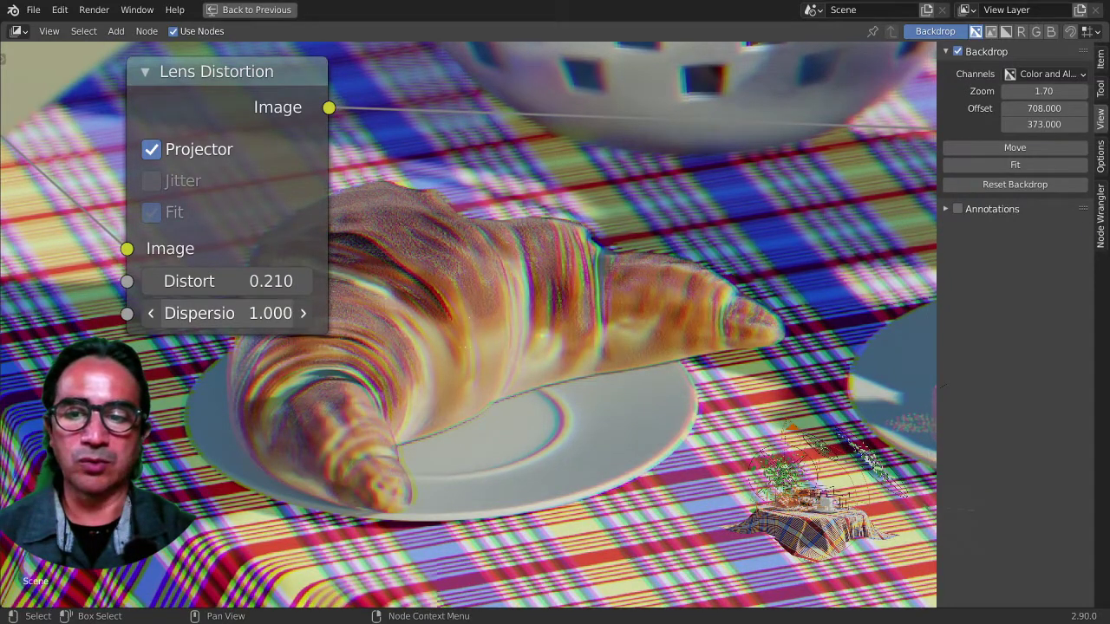
# Reset the Lens Distortion node's Dispersion to zero and raise it to 0.320
pyautogui.press('BackSpace')
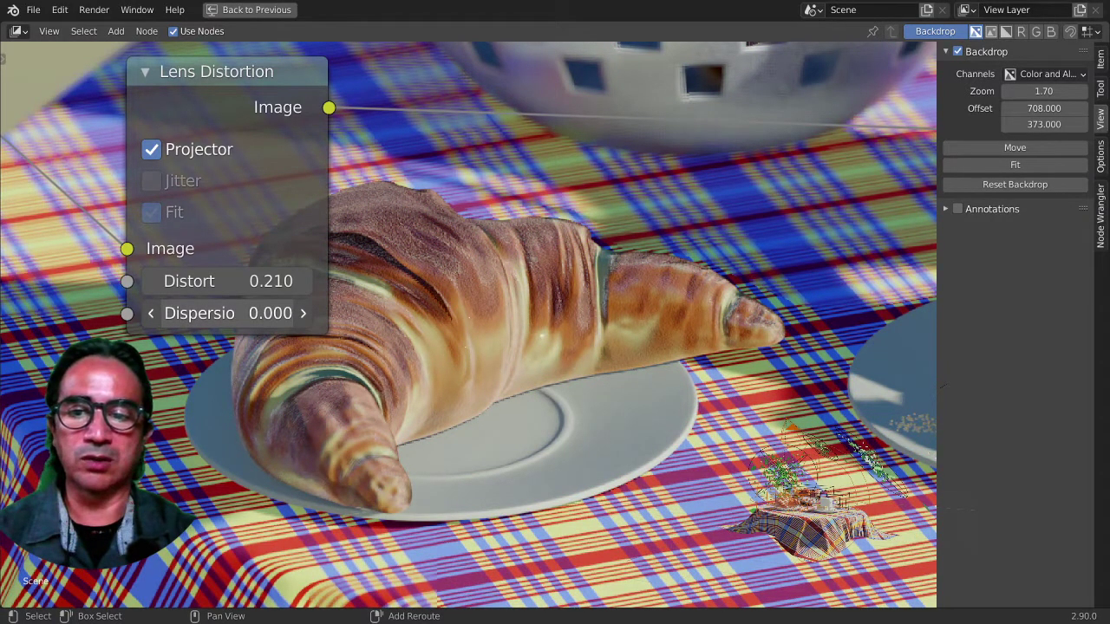
pyautogui.click(302, 313)
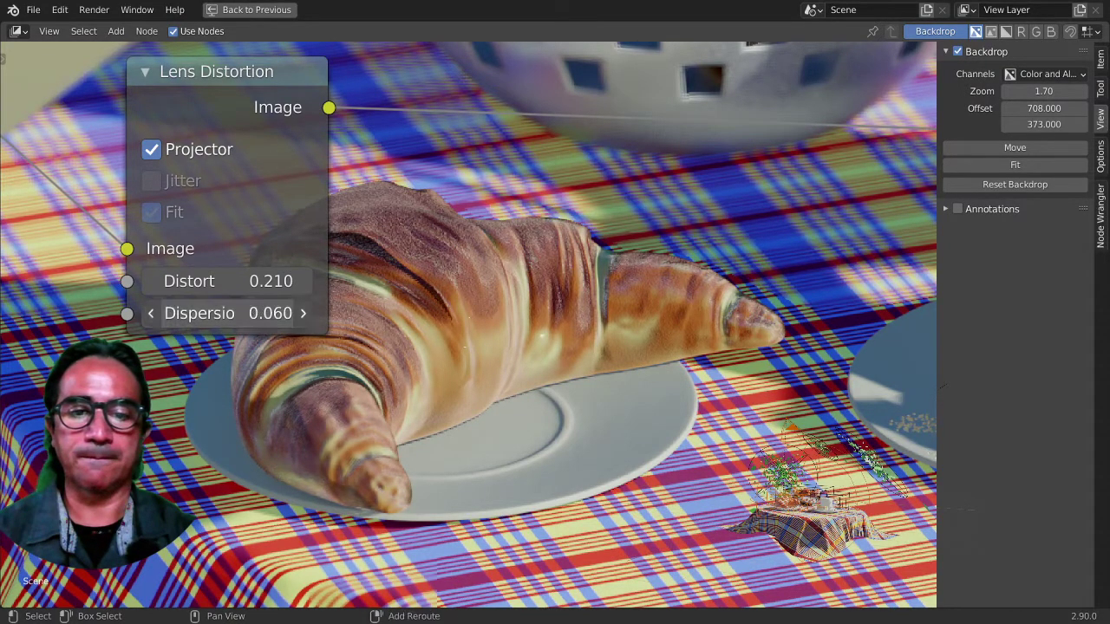
pyautogui.moveTo(251, 313); pyautogui.dragTo(277, 313)
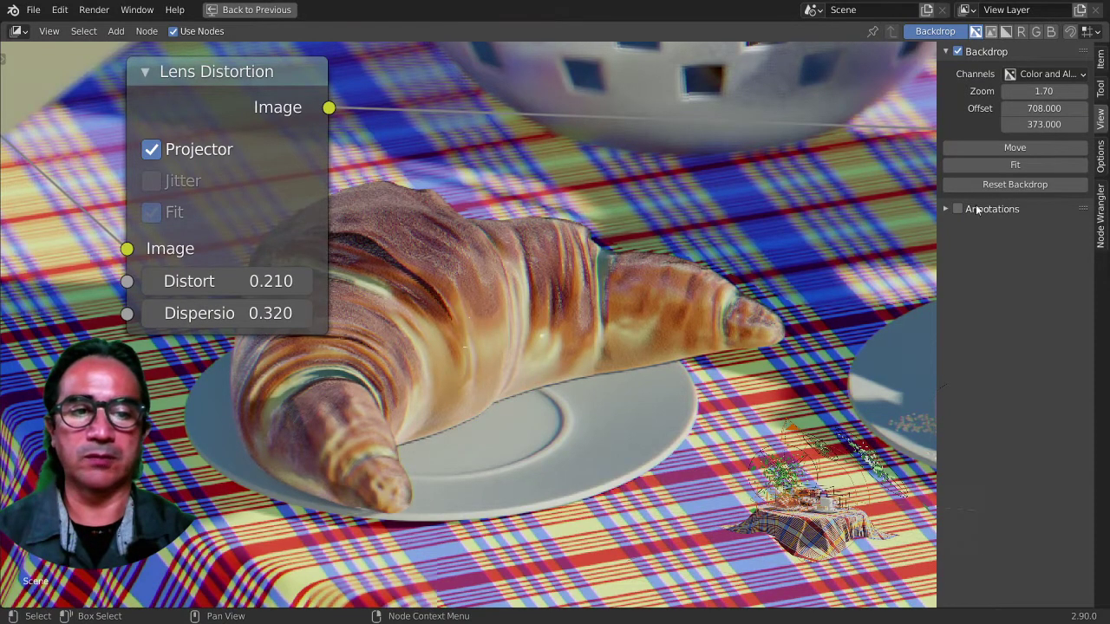
# Examine the dispersion across the whole backdrop and around the cup and sugar cubes at 1.96 zoom, and fit the backdrop again
pyautogui.click(1017, 165)
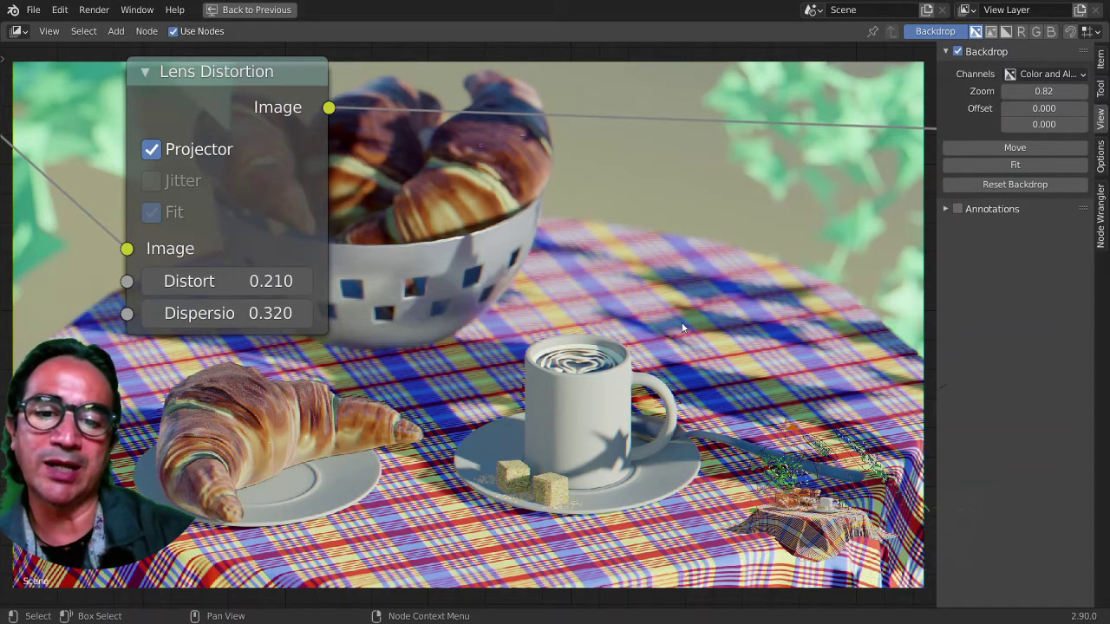
pyautogui.scroll(-2, 583, 263)
pyautogui.moveTo(578, 317); pyautogui.dragTo(518, 245, button='middle')
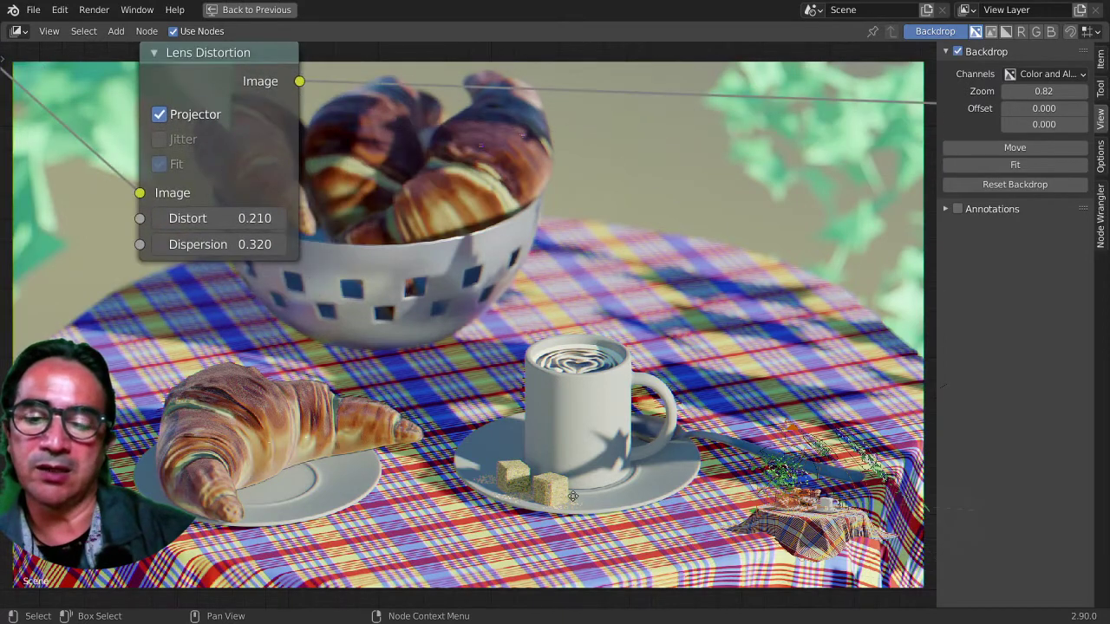
pyautogui.moveTo(572, 496); pyautogui.dragTo(563, 530, button='middle')
pyautogui.moveTo(1044, 91); pyautogui.dragTo(1097, 91)
pyautogui.click(979, 152)
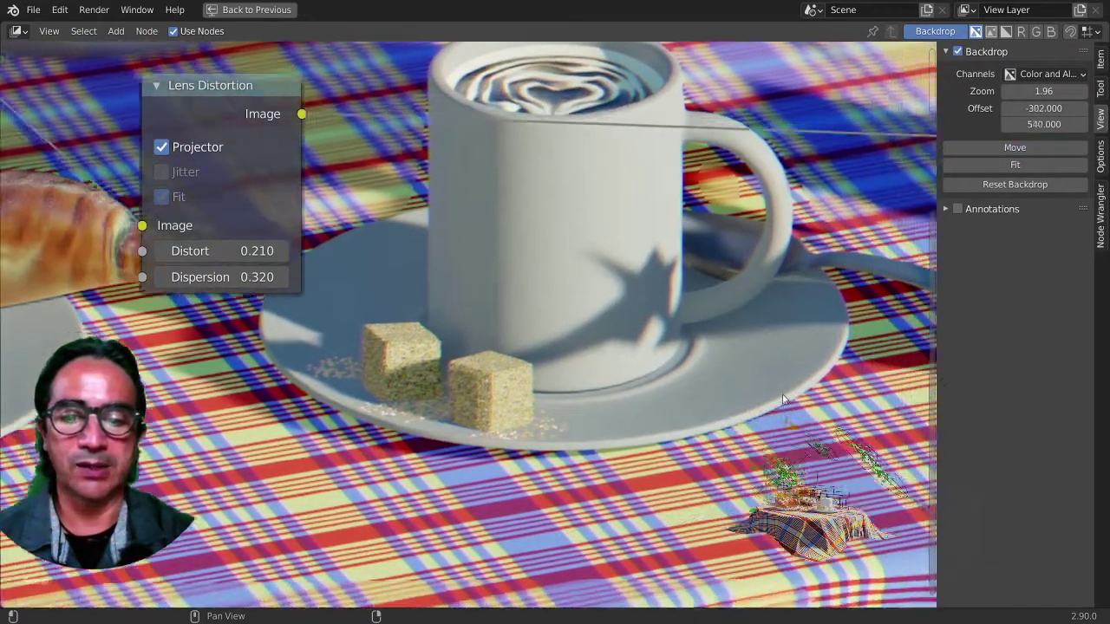
pyautogui.click(516, 340)
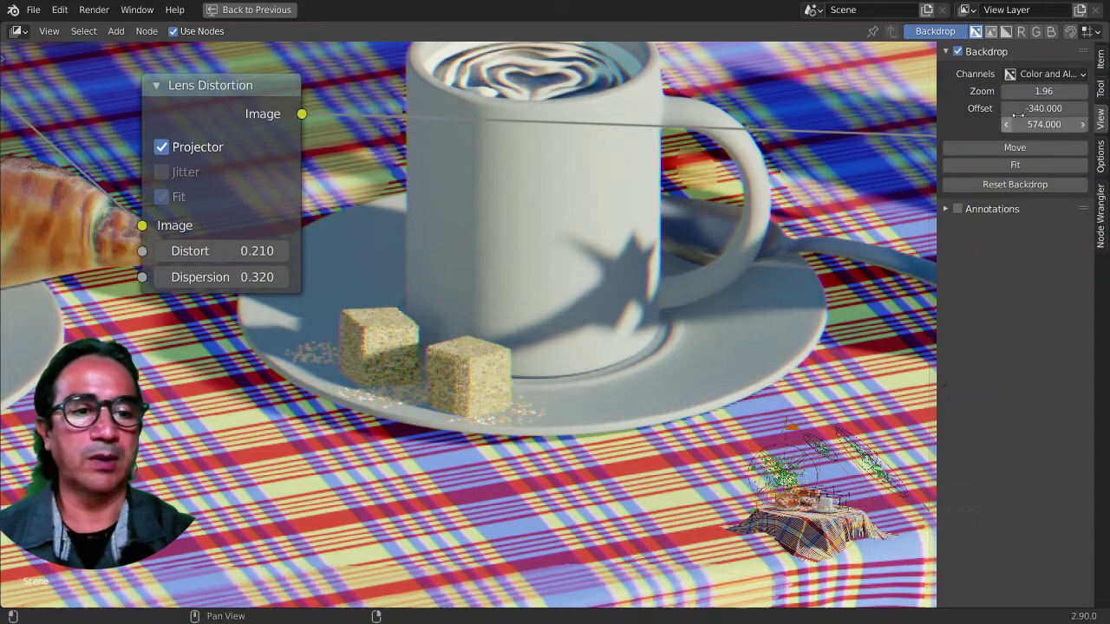
pyautogui.click(1015, 163)
# Spread out the node chain by moving Defocus away from Color Balance and Lens Distortion closer to the Viewer
pyautogui.scroll(-8, 600, 283)
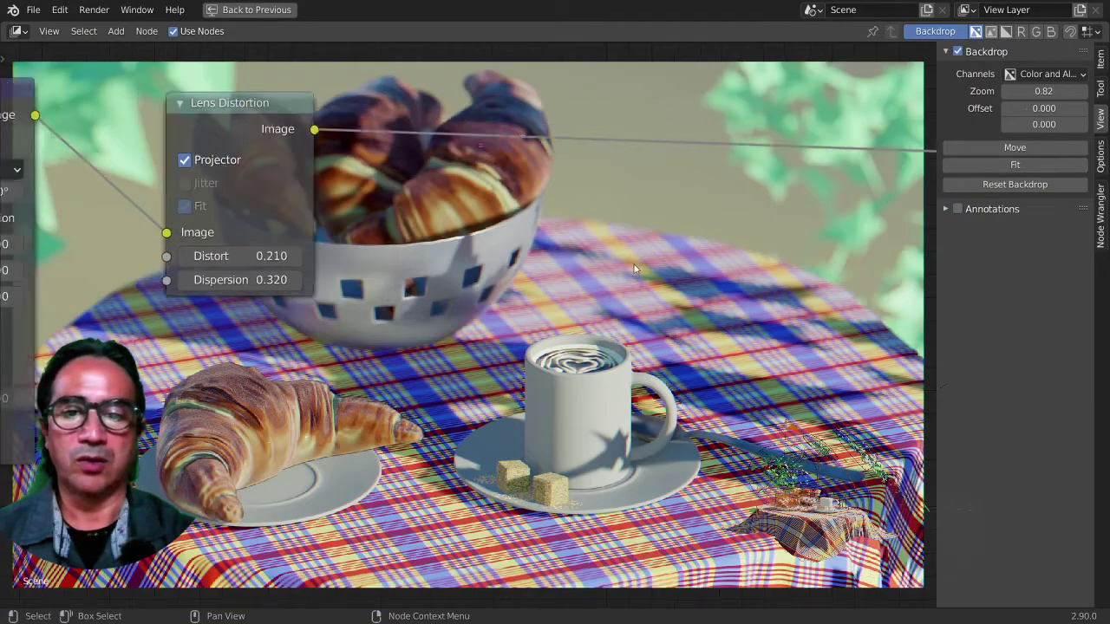
pyautogui.moveTo(647, 232); pyautogui.dragTo(655, 220, button='middle')
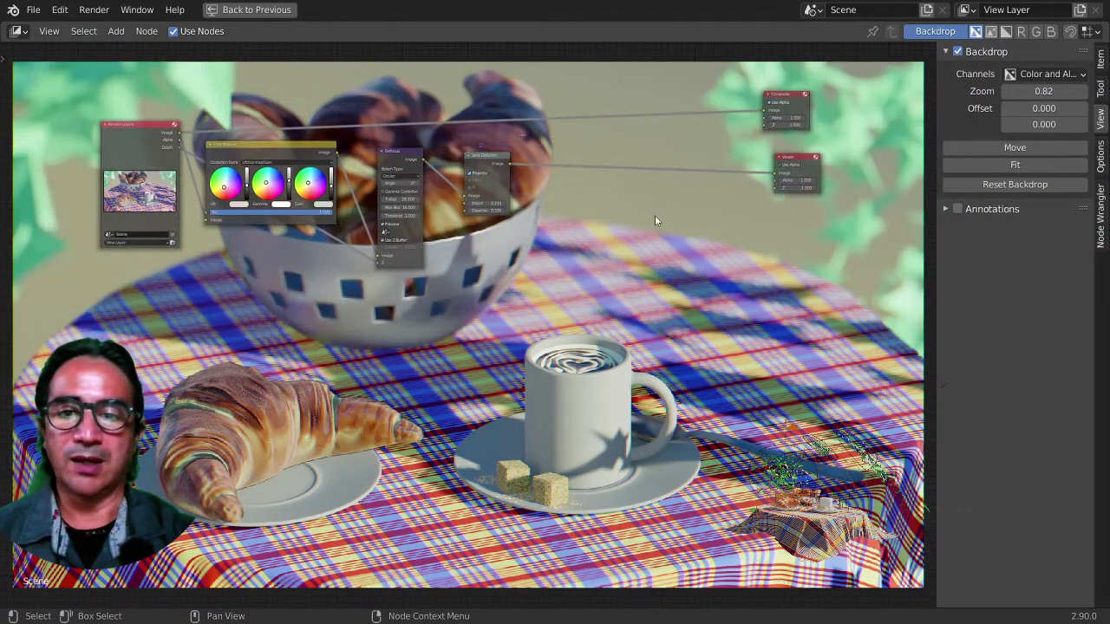
pyautogui.moveTo(507, 173); pyautogui.dragTo(586, 173)
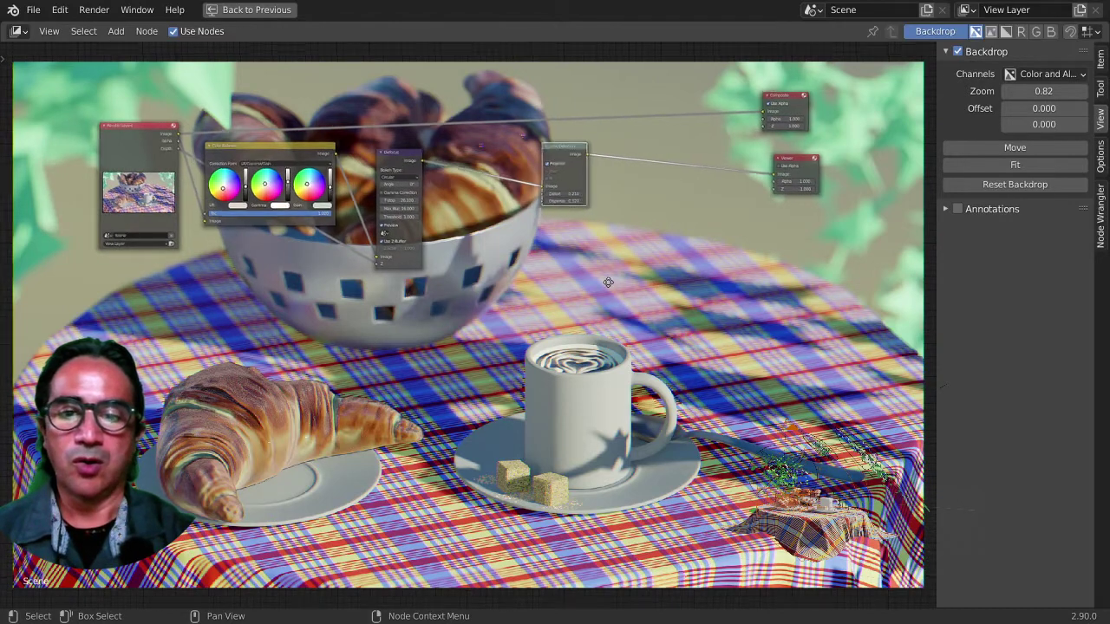
pyautogui.moveTo(654, 282); pyautogui.dragTo(569, 267, button='middle')
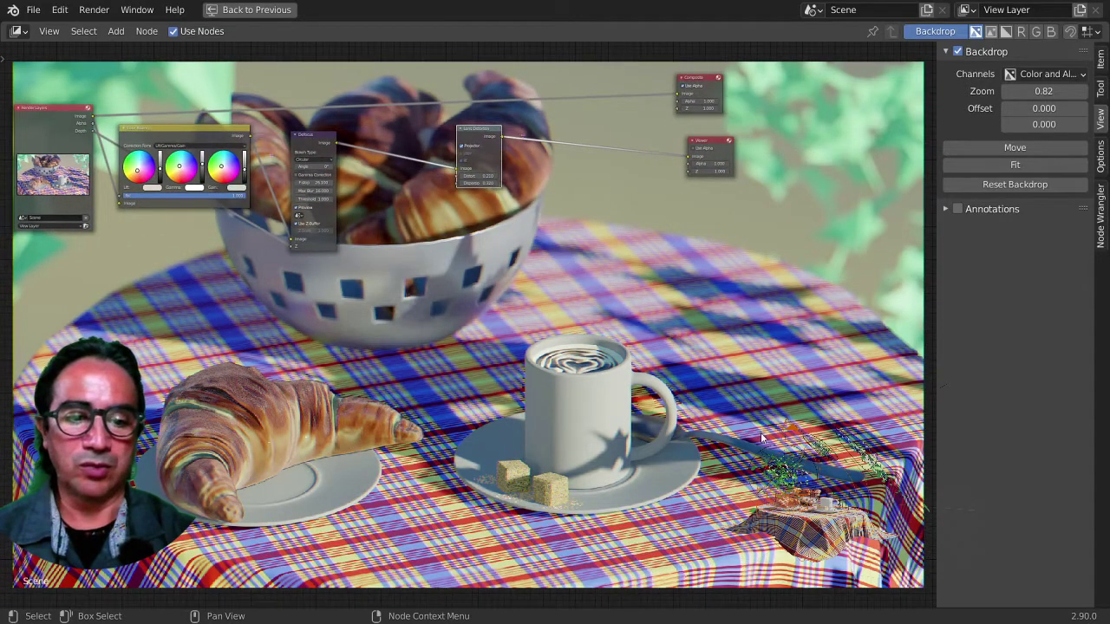
pyautogui.scroll(-1, 761, 437)
pyautogui.moveTo(466, 222); pyautogui.dragTo(497, 226, button='middle')
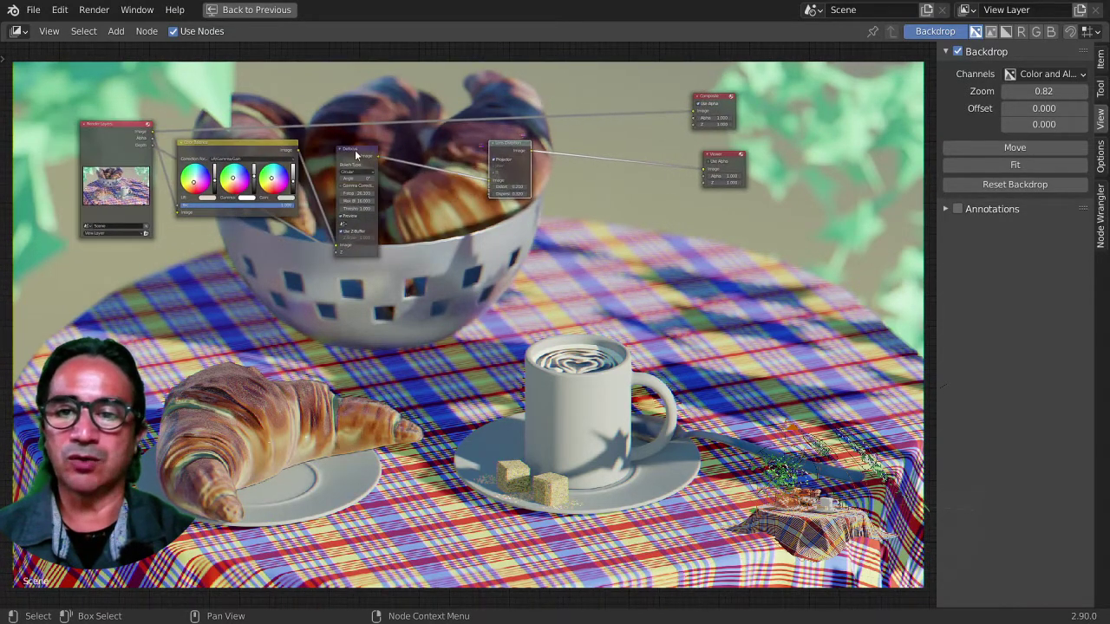
pyautogui.moveTo(355, 150); pyautogui.dragTo(383, 150)
pyautogui.moveTo(506, 147); pyautogui.dragTo(519, 151)
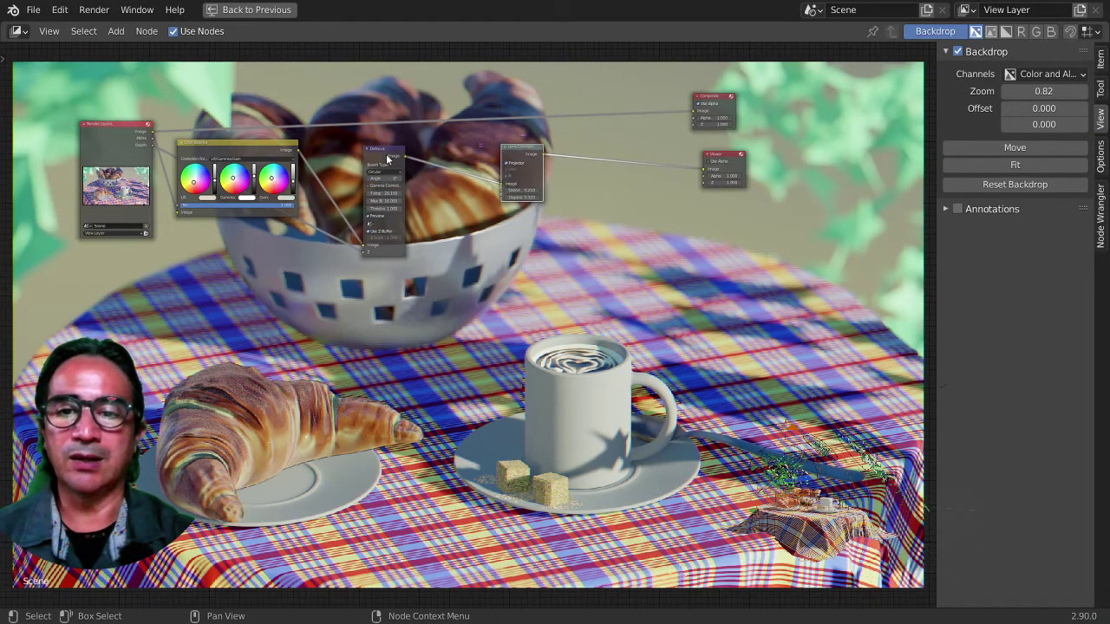
pyautogui.moveTo(389, 159); pyautogui.dragTo(411, 159)
pyautogui.scroll(1, 481, 170)
pyautogui.moveTo(508, 187); pyautogui.dragTo(564, 194, button='middle')
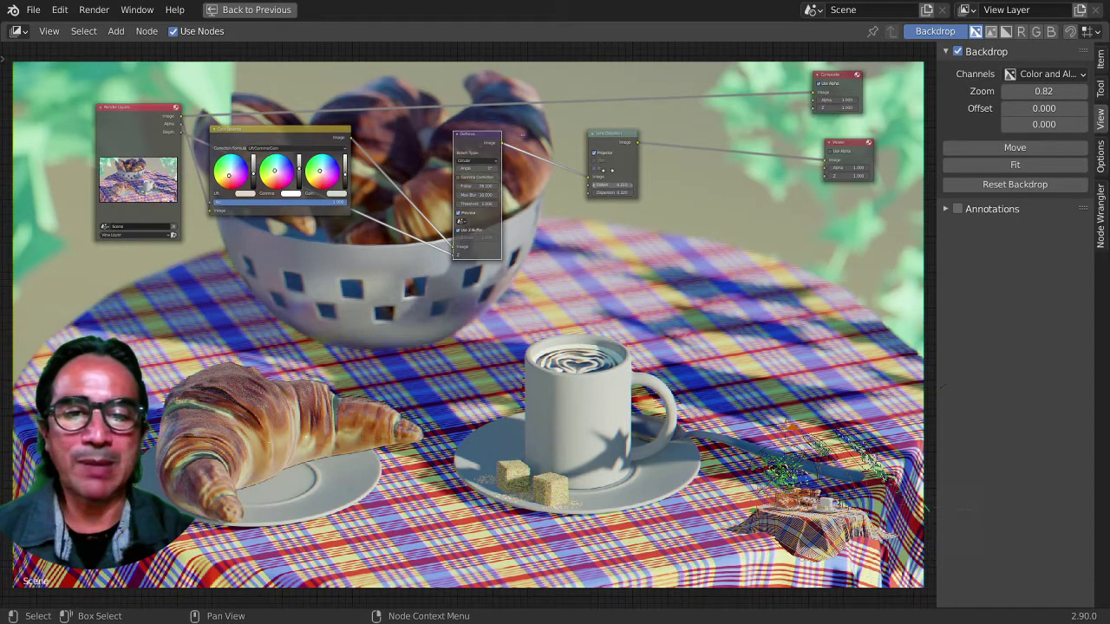
pyautogui.click(617, 144)
pyautogui.hotkey('shift', 'a')
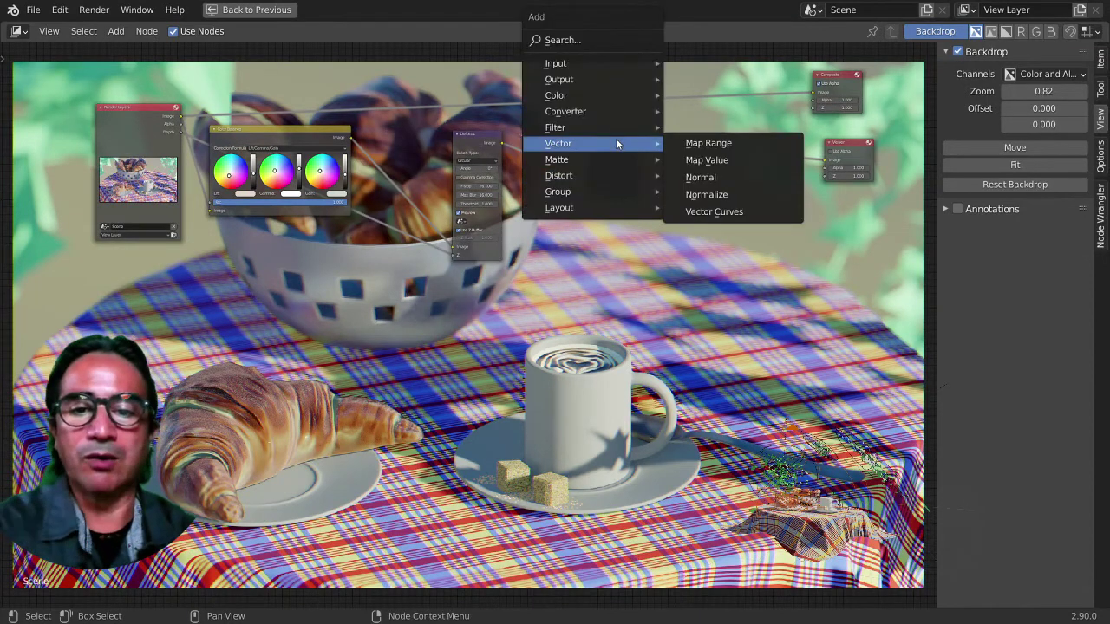
pyautogui.moveTo(621, 159)
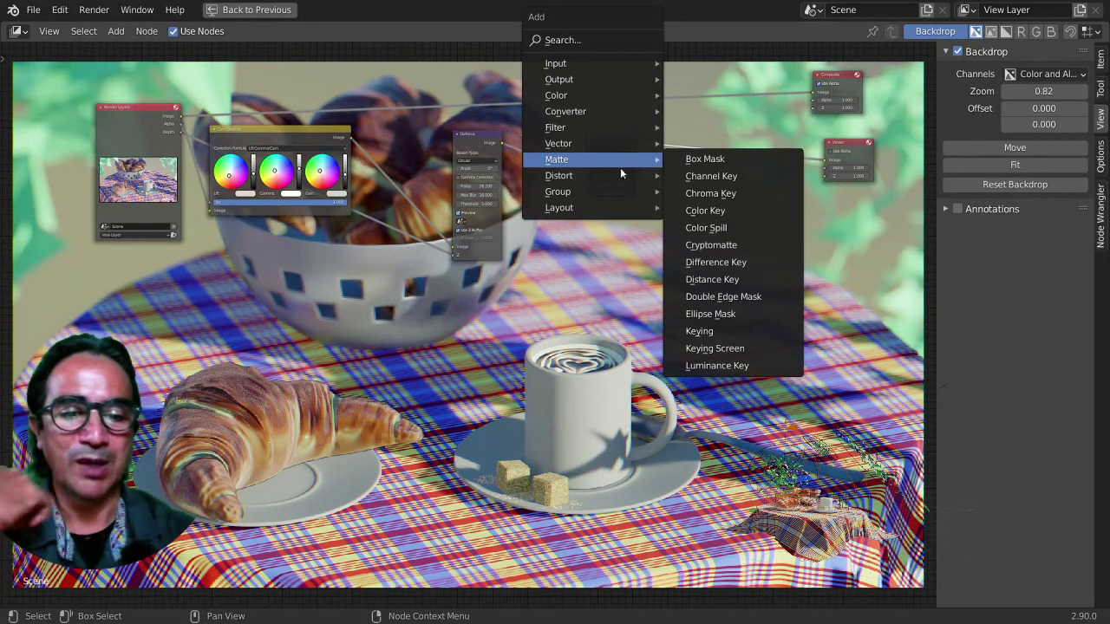
pyautogui.moveTo(587, 176)
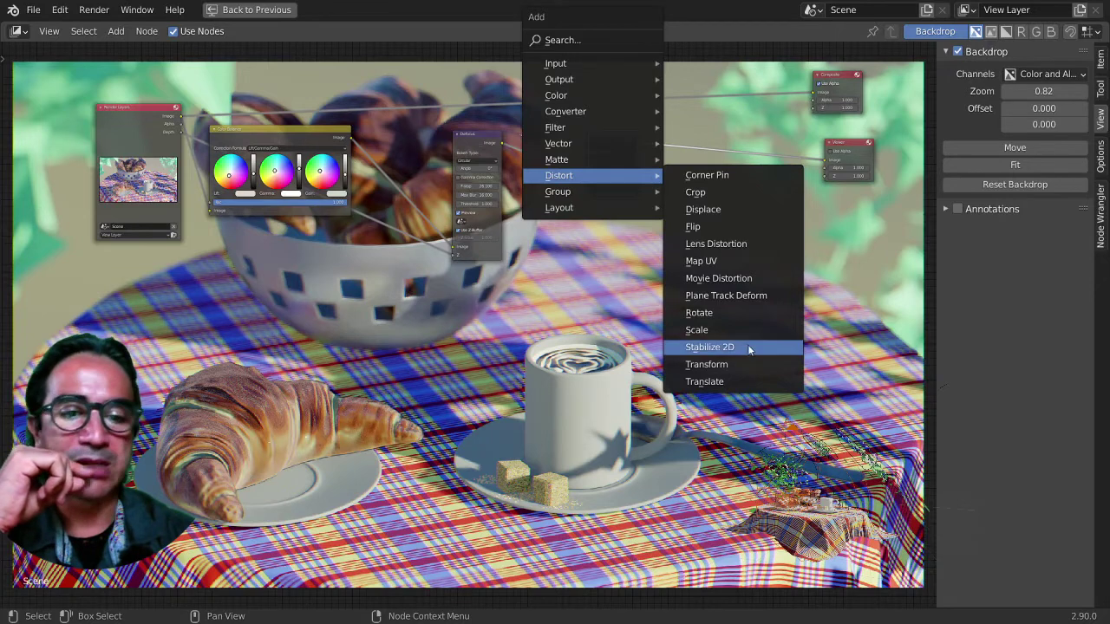
pyautogui.moveTo(574, 199)
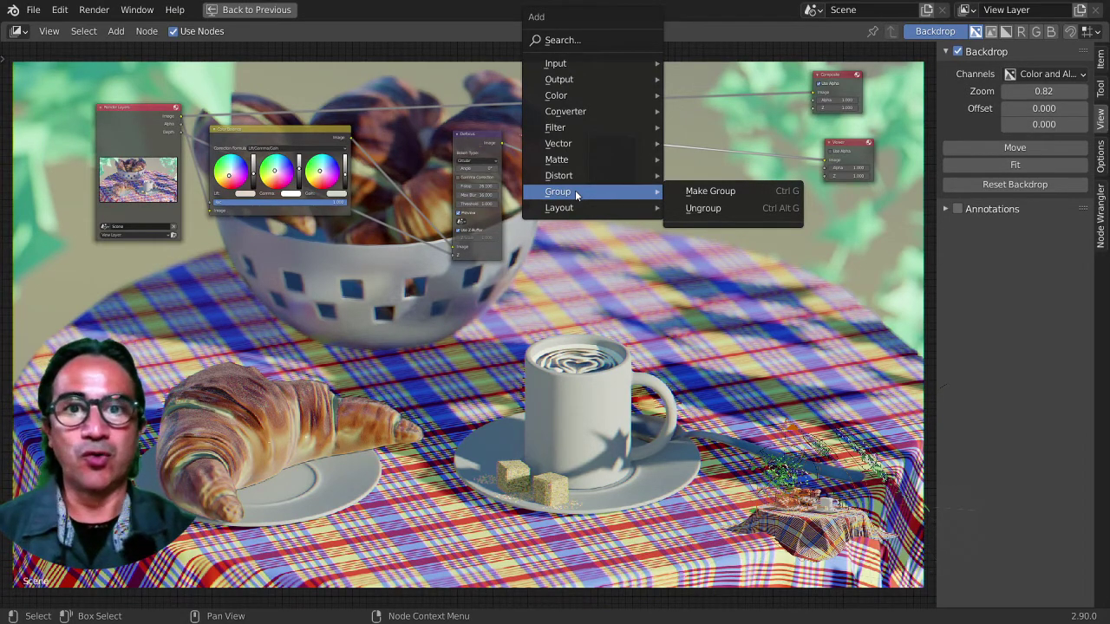
pyautogui.moveTo(573, 74)
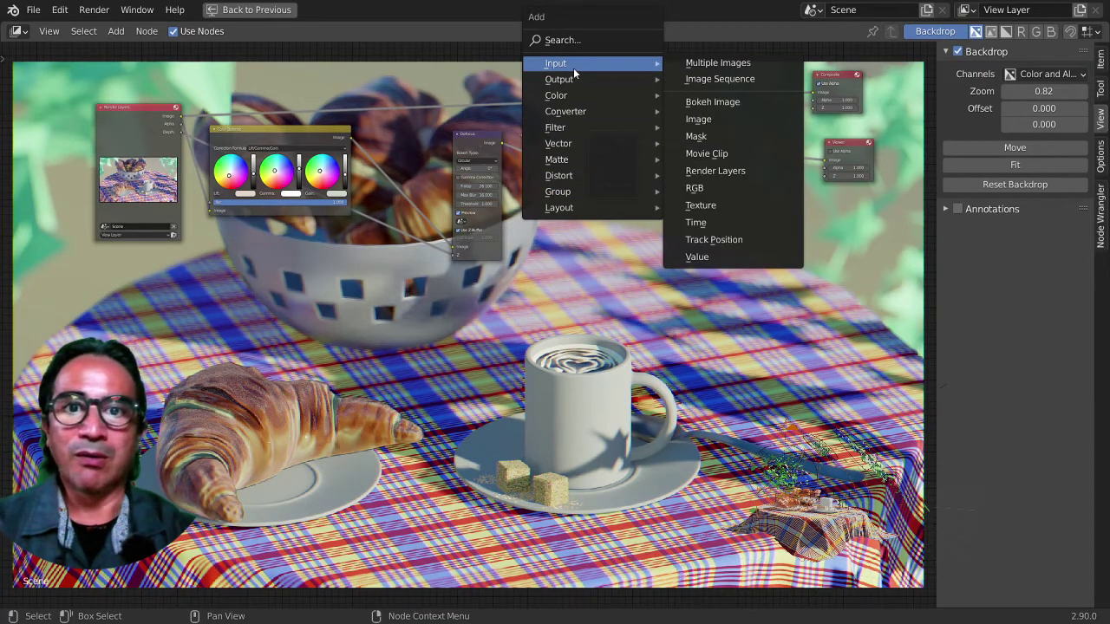
pyautogui.moveTo(564, 97)
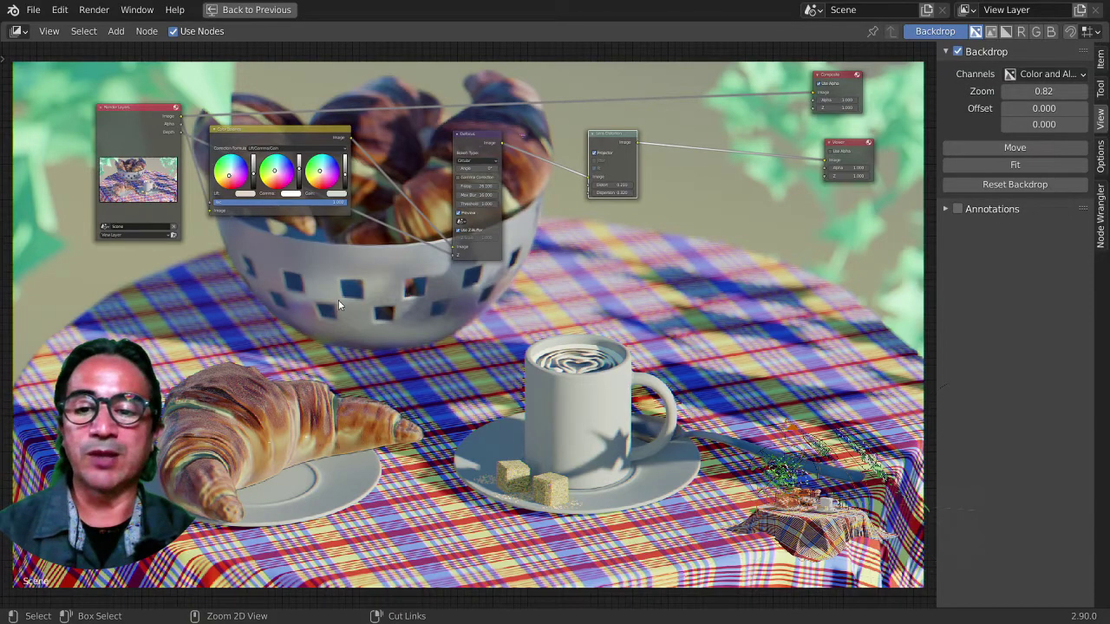
# Restore the multi-editor layout, enlarge the Viewer Node image and show its Vectorscope, checking the Waveform scope briefly
pyautogui.hotkey('ctrl', 'space')
pyautogui.scroll(-10, 431, 373)
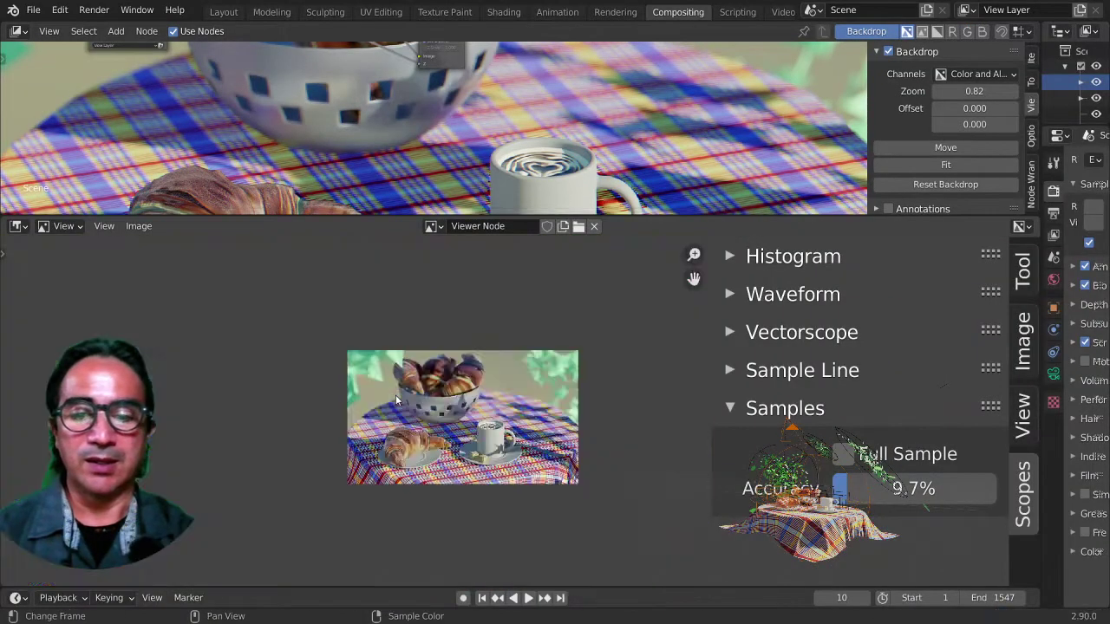
pyautogui.scroll(7, 413, 434)
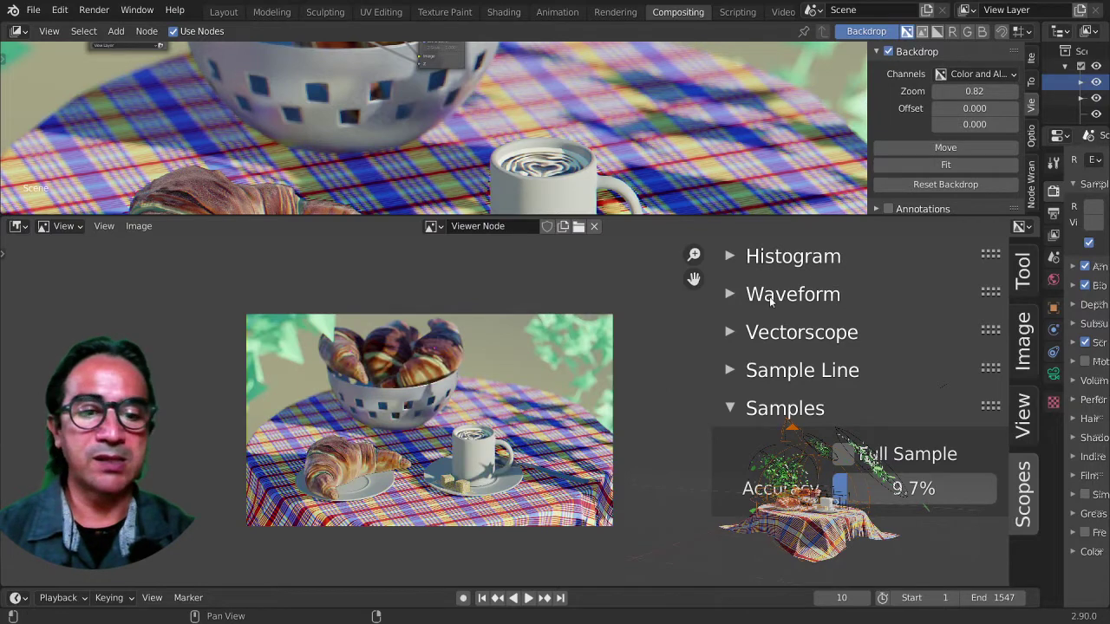
pyautogui.click(737, 334)
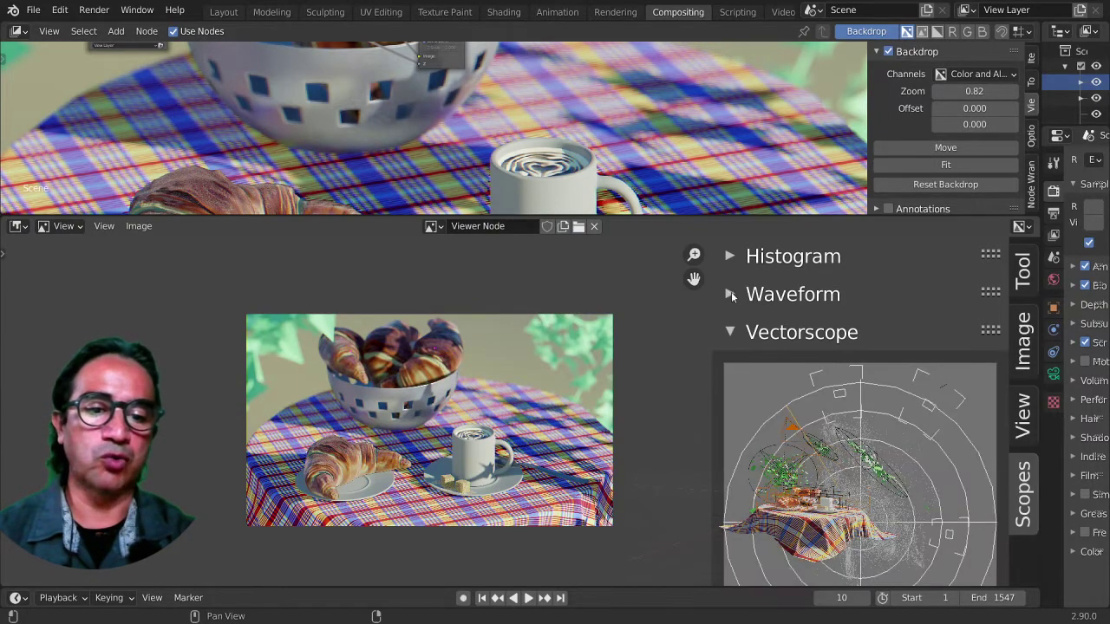
pyautogui.click(734, 295)
pyautogui.click(741, 294)
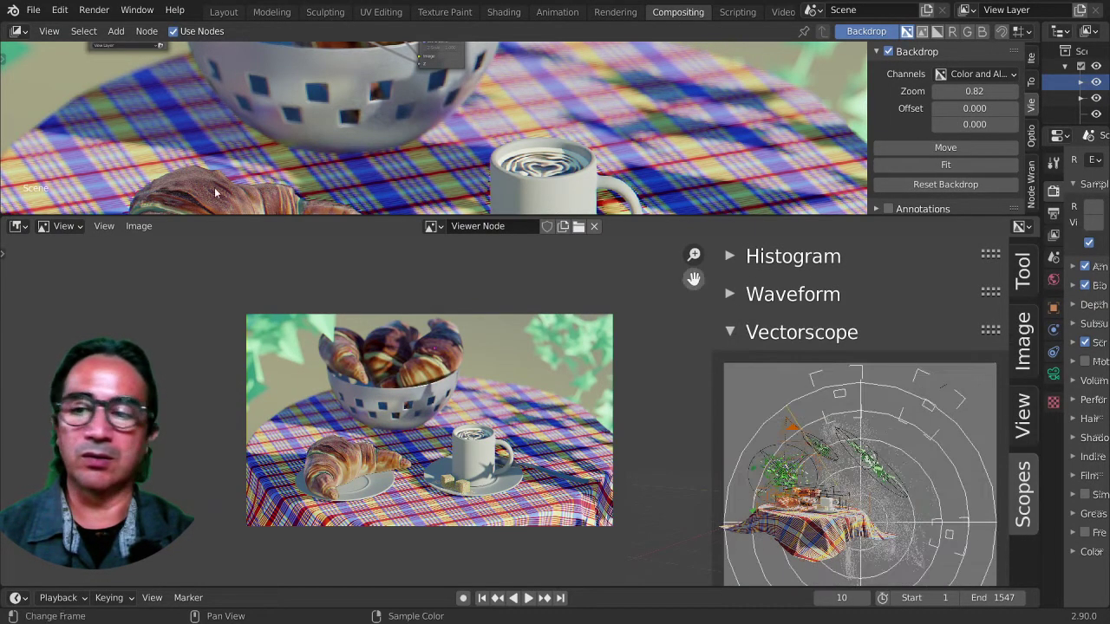
pyautogui.click(75, 227)
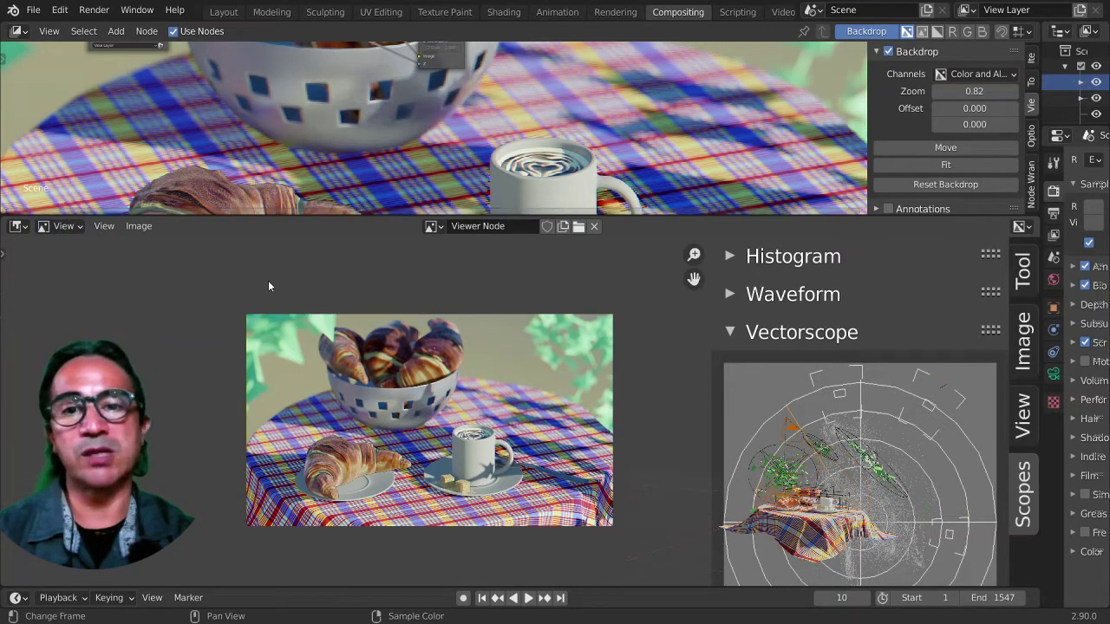
pyautogui.scroll(2, 494, 382)
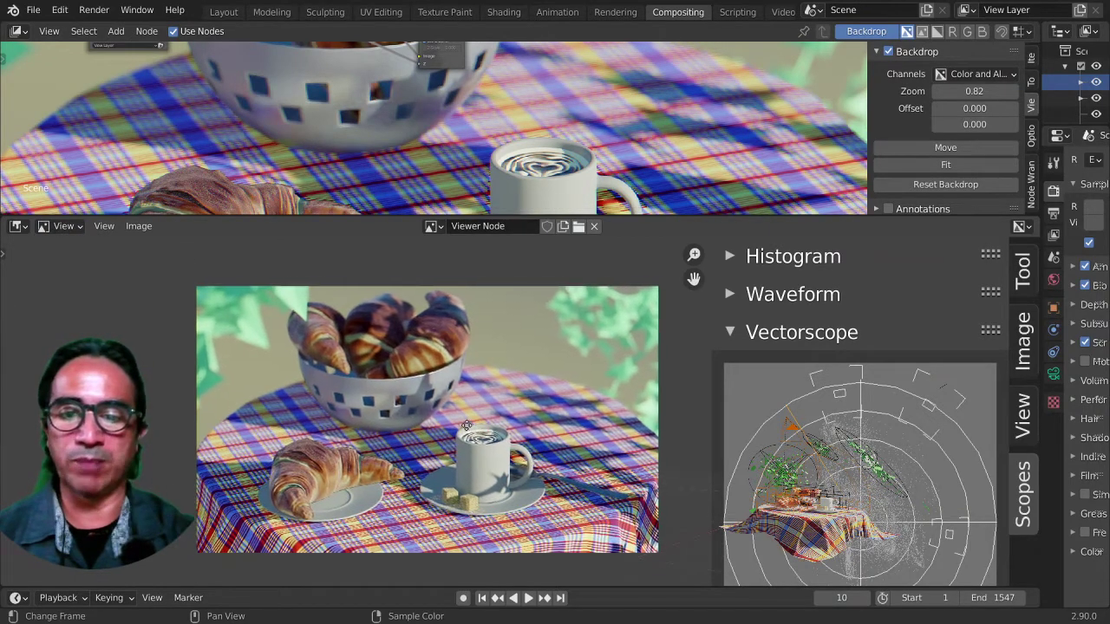